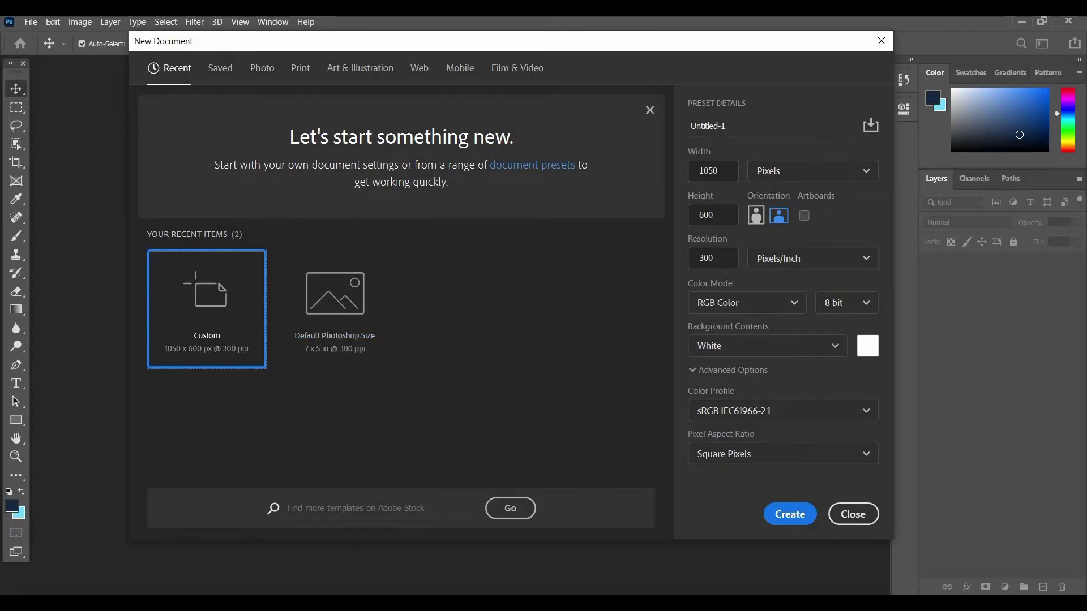
Create the blank white 1050 × 600 px, 300 ppi document.
{"action": "left_click", "coordinate": [789, 514]}
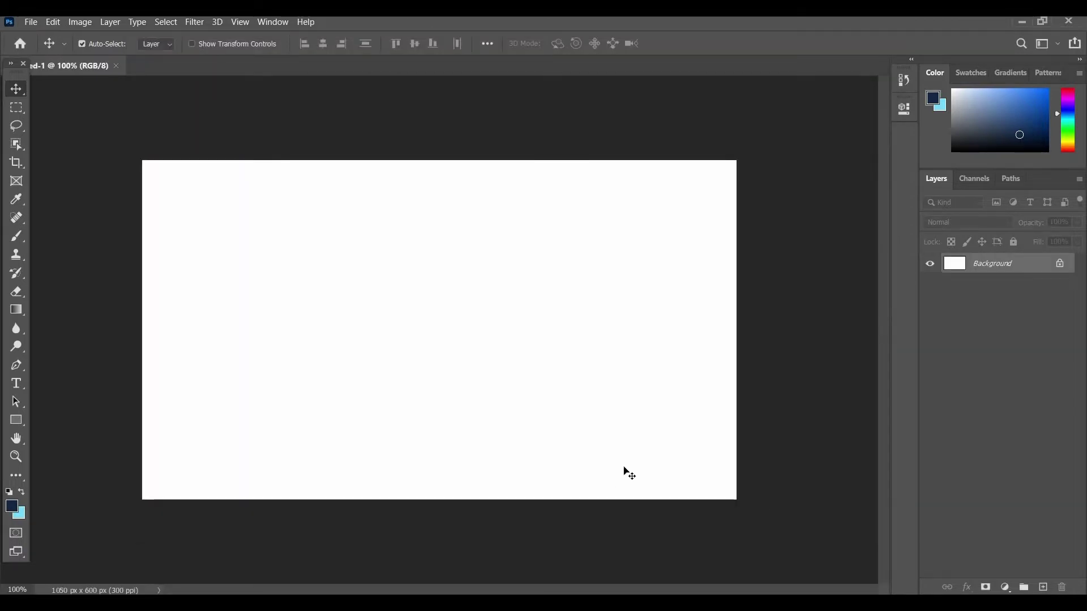
Draw a square shape with no fill and a light-blue outline.
{"action": "key", "text": "ctrl+0"}
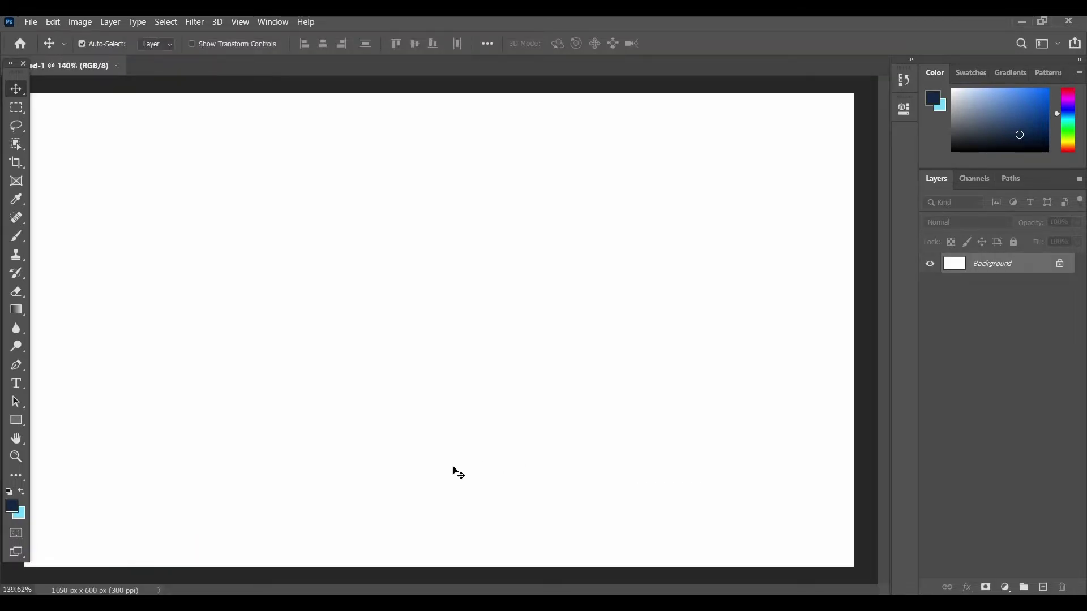
{"action": "left_click", "coordinate": [16, 419]}
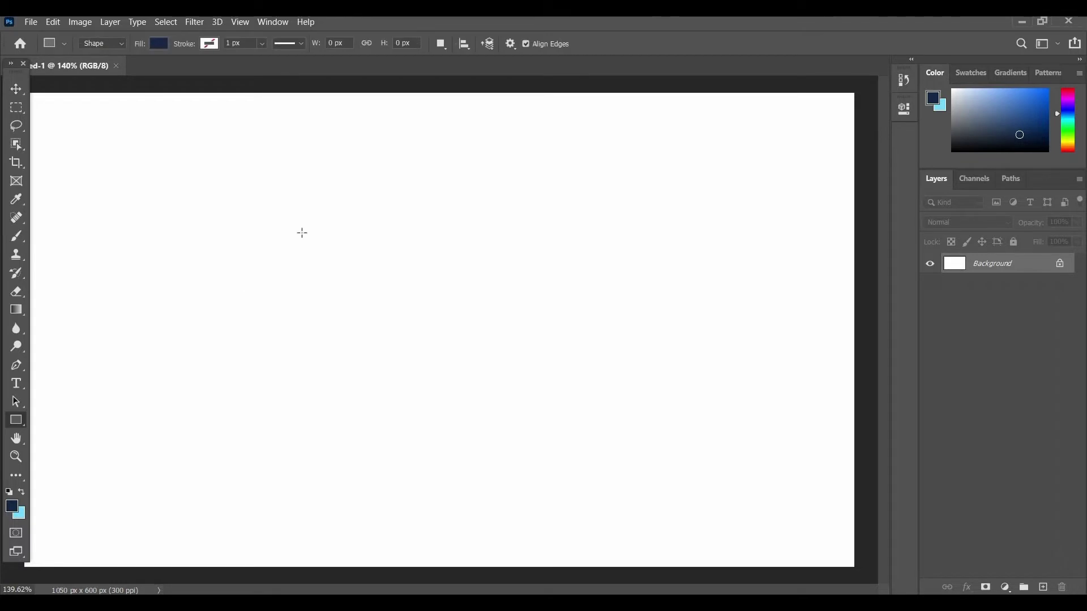
{"action": "left_click_drag", "start_coordinate": [302, 229], "coordinate": [887, 551]}
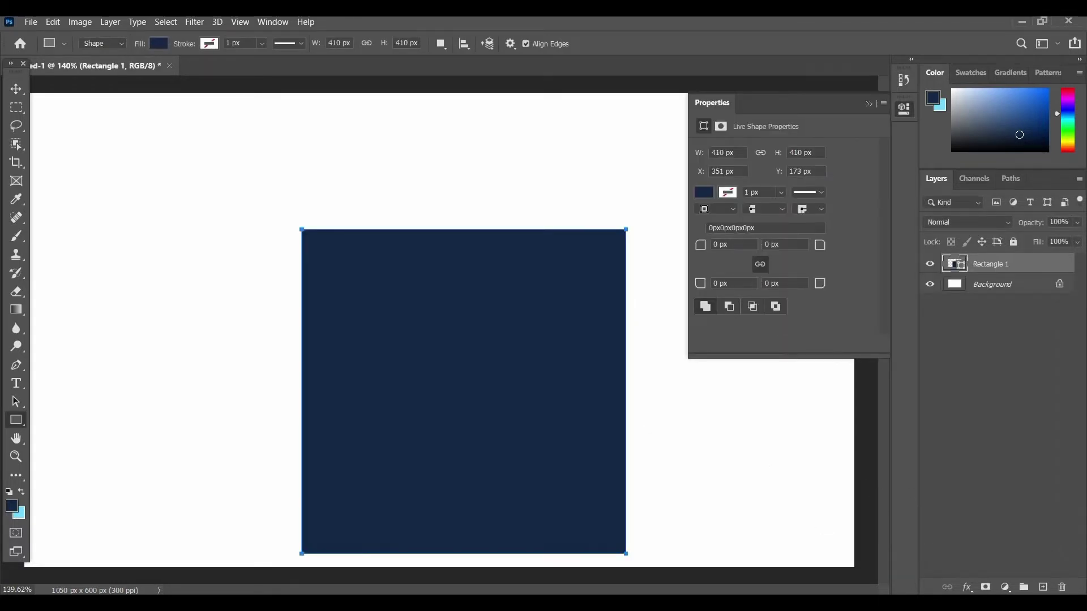
{"action": "left_click", "coordinate": [707, 195]}
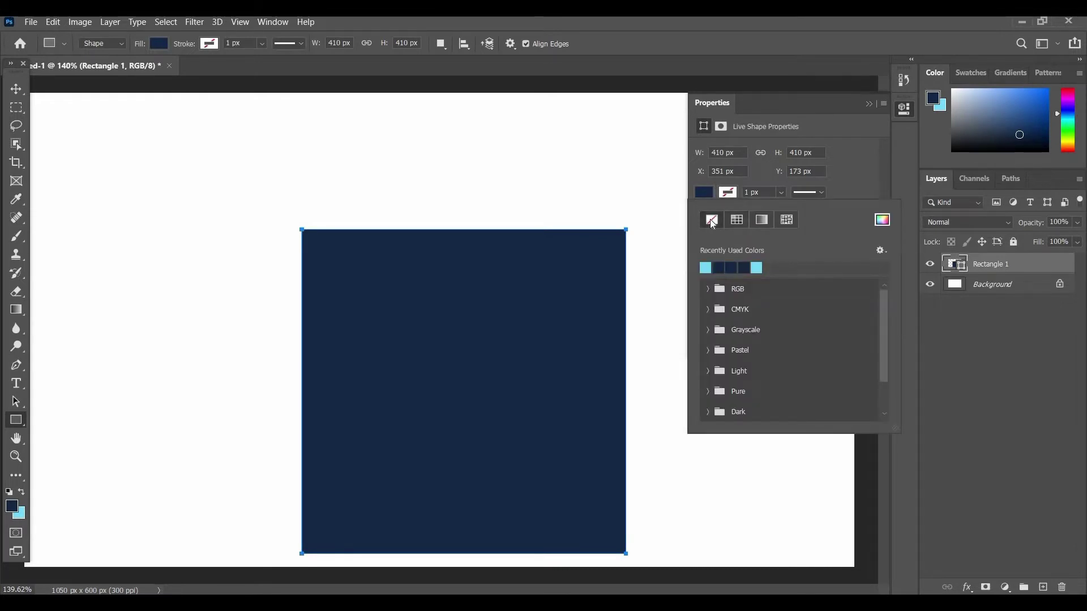
{"action": "left_click", "coordinate": [711, 220]}
{"action": "left_click", "coordinate": [727, 196]}
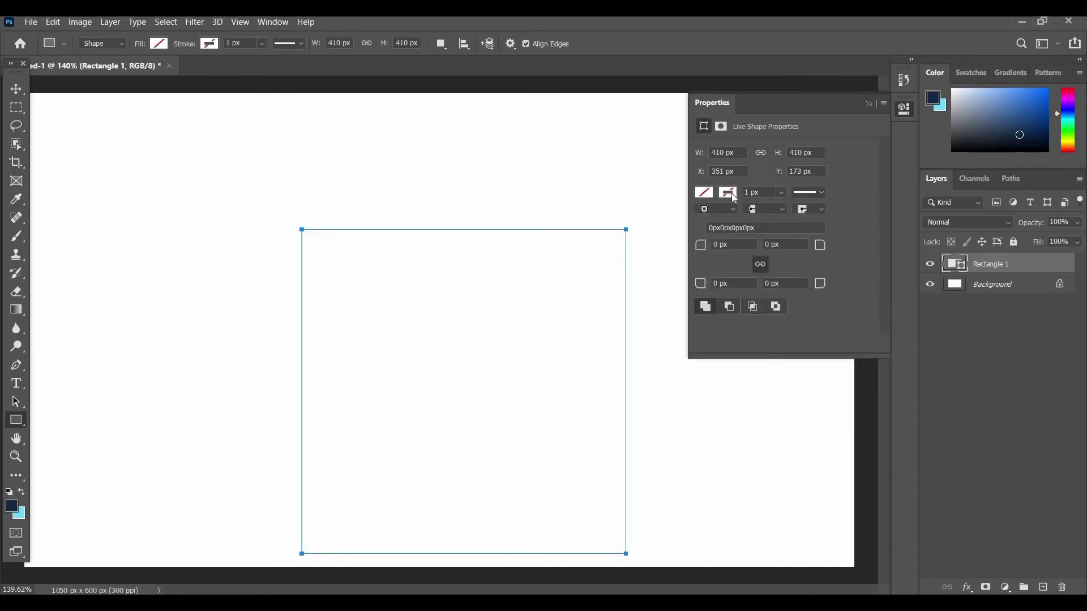
{"action": "left_click", "coordinate": [705, 267]}
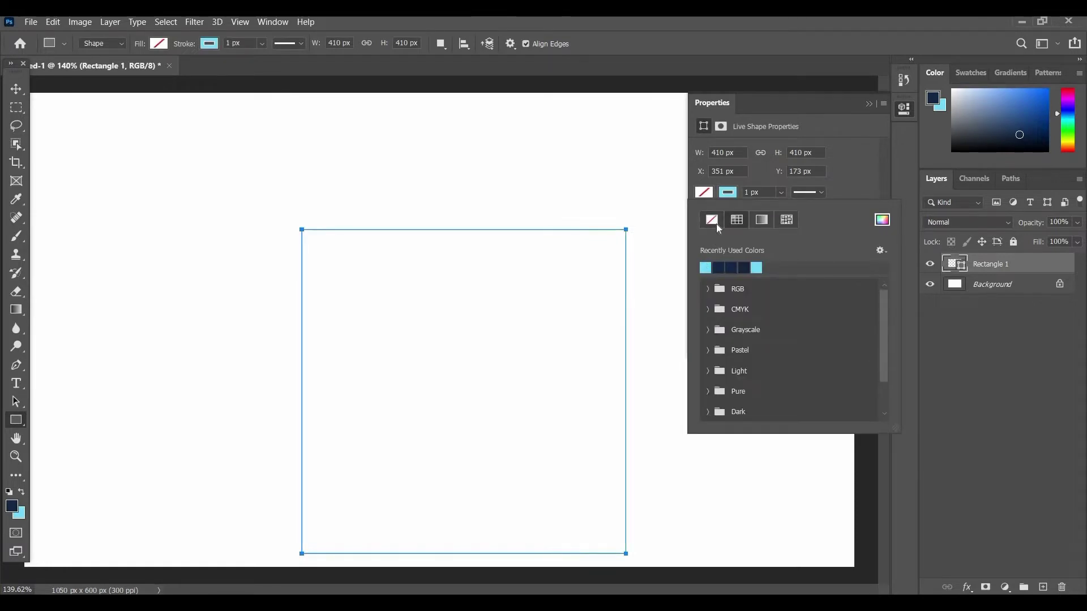
Thicken the square's outline to about 67 px and round its corners to 21 px.
{"action": "left_click", "coordinate": [782, 193]}
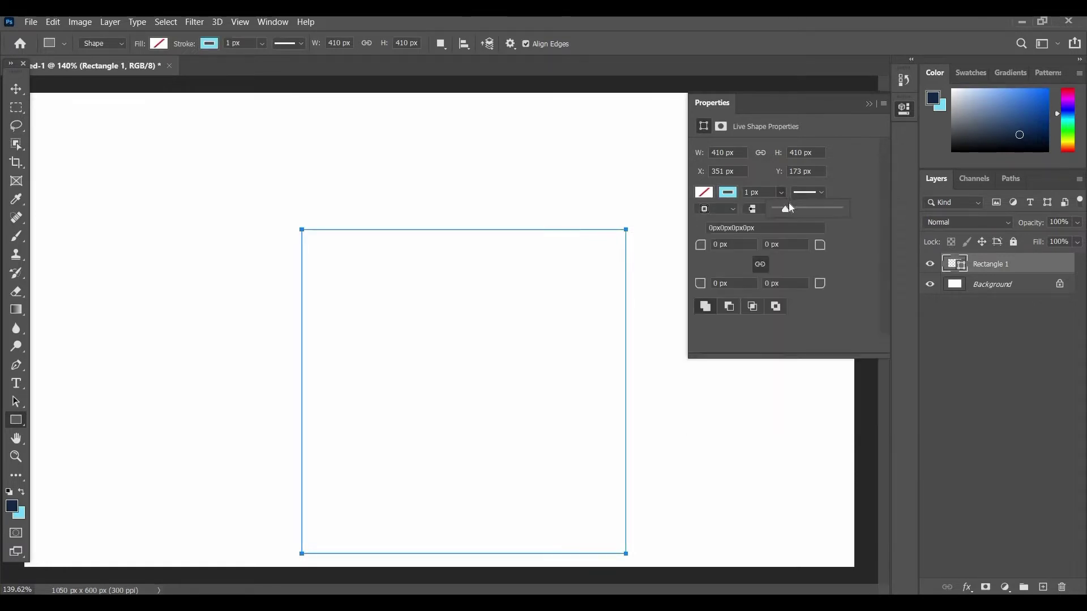
{"action": "left_click_drag", "start_coordinate": [789, 208], "coordinate": [801, 214]}
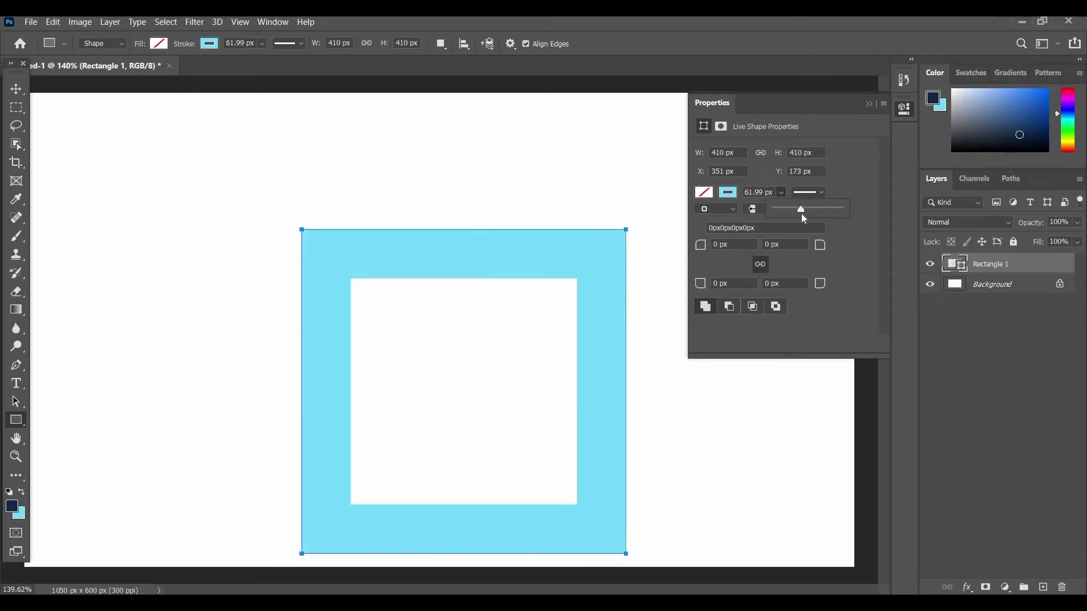
{"action": "left_click_drag", "start_coordinate": [800, 208], "coordinate": [802, 208]}
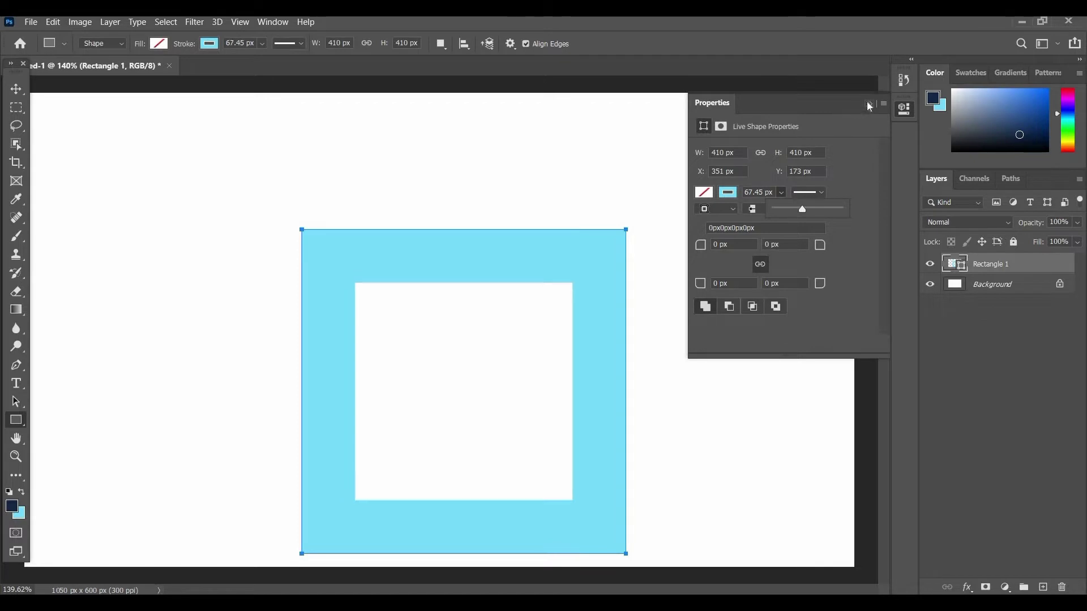
{"action": "left_click_drag", "start_coordinate": [702, 250], "coordinate": [717, 249]}
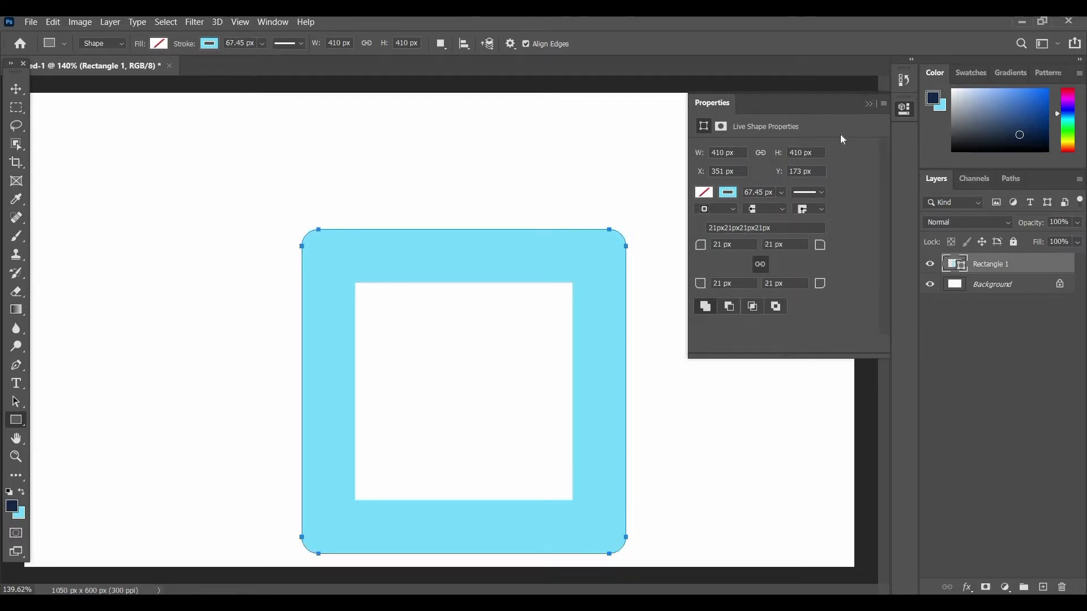
{"action": "left_click", "coordinate": [868, 104]}
{"action": "scroll", "coordinate": [582, 277], "scroll_direction": "down", "scroll_amount": 1}
{"action": "scroll", "coordinate": [581, 279], "scroll_direction": "down", "scroll_amount": 1}
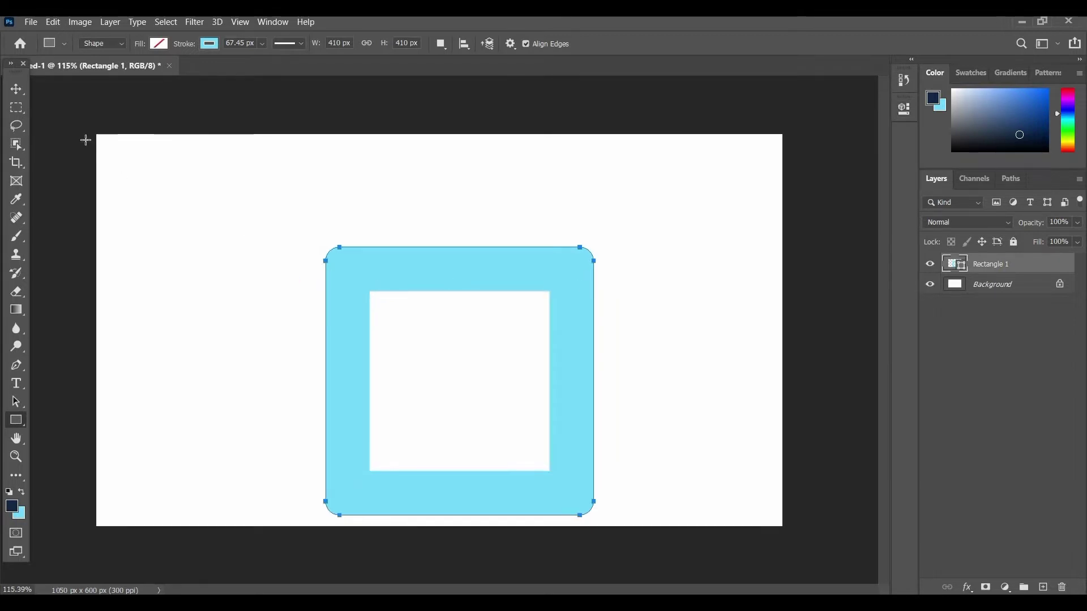
Move the outlined square slightly up and left.
{"action": "left_click", "coordinate": [17, 89]}
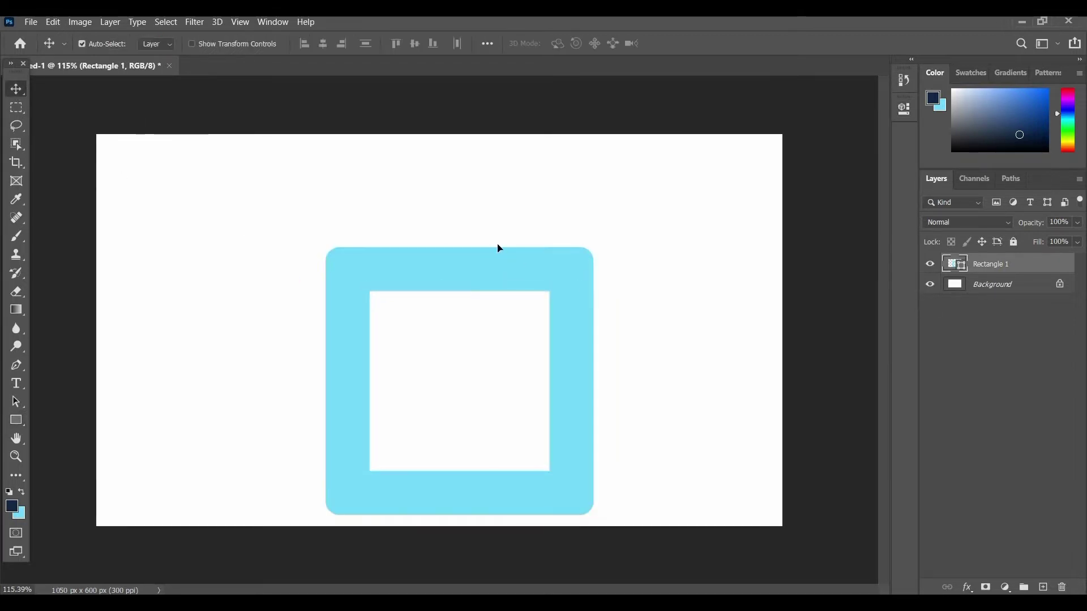
{"action": "left_click_drag", "start_coordinate": [498, 248], "coordinate": [492, 239]}
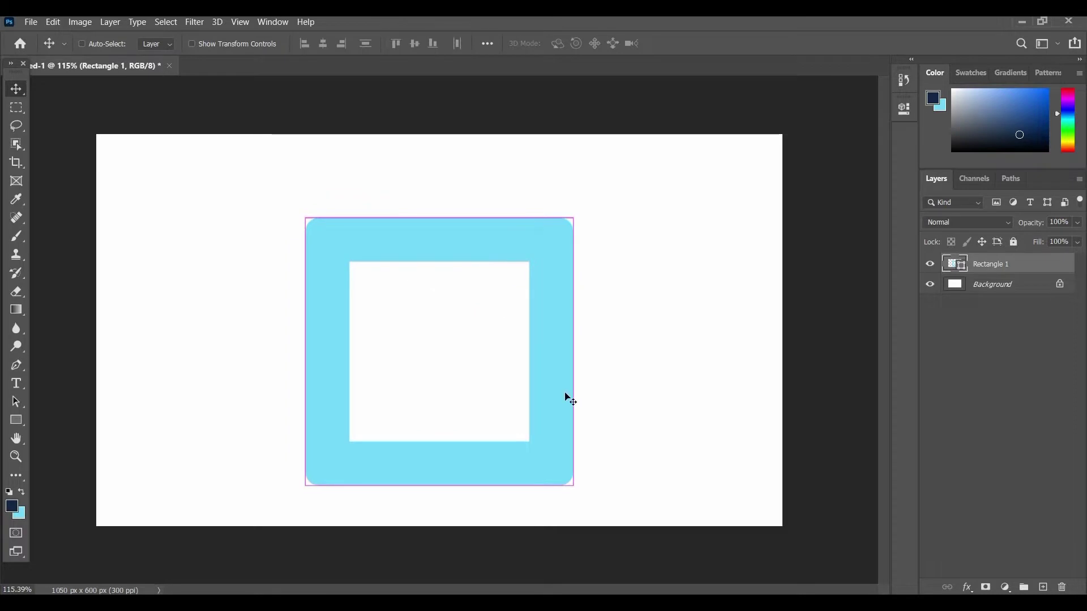
{"action": "key", "text": "ctrl+t"}
{"action": "left_click_drag", "start_coordinate": [468, 249], "coordinate": [469, 234]}
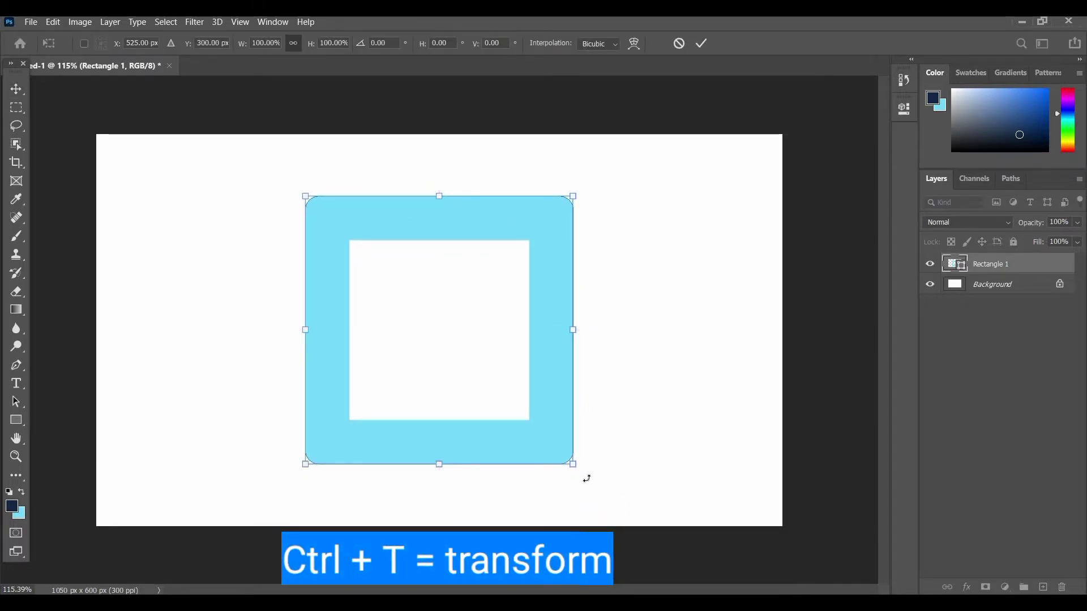
Rotate the square 45° into a diamond and scale it to about 209%.
{"action": "left_click_drag", "start_coordinate": [532, 484], "coordinate": [429, 489]}
{"action": "scroll", "coordinate": [447, 482], "scroll_direction": "down", "scroll_amount": 1}
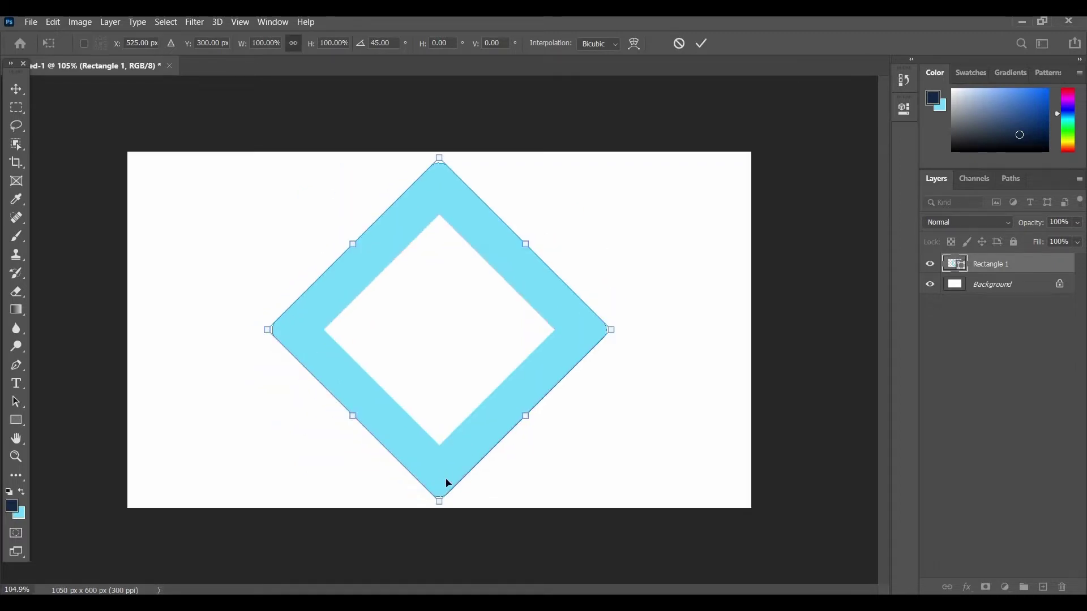
{"action": "scroll", "coordinate": [444, 488], "scroll_direction": "down", "scroll_amount": 3}
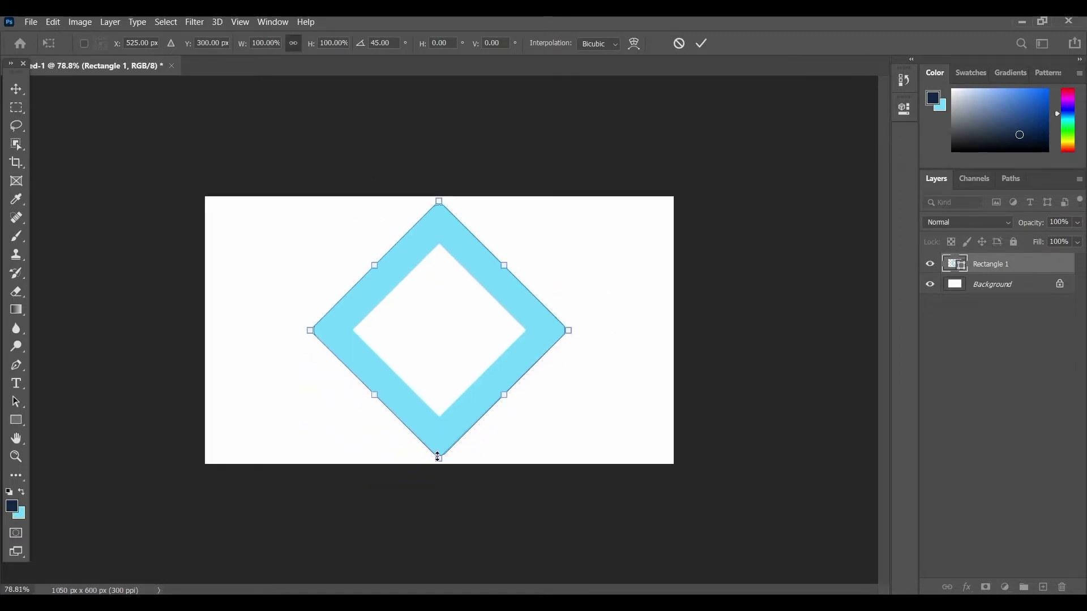
{"action": "mouse_move", "coordinate": [438, 456]}
{"action": "left_mouse_down"}
{"action": "mouse_move", "coordinate": [440, 582]}
{"action": "mouse_move", "coordinate": [465, 597]}
{"action": "left_mouse_up"}
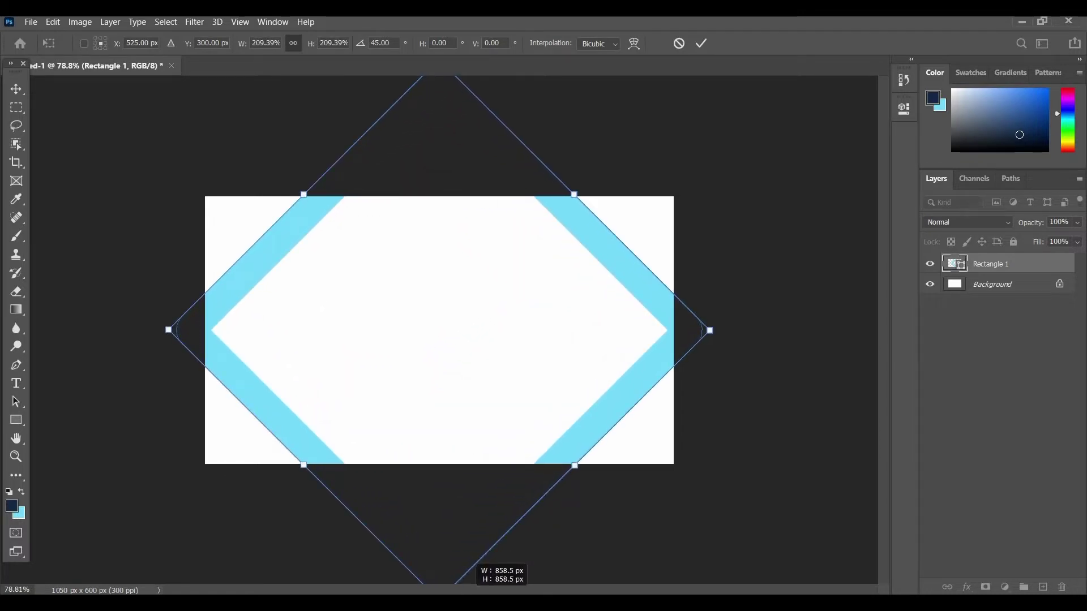
{"action": "key", "text": "Return"}
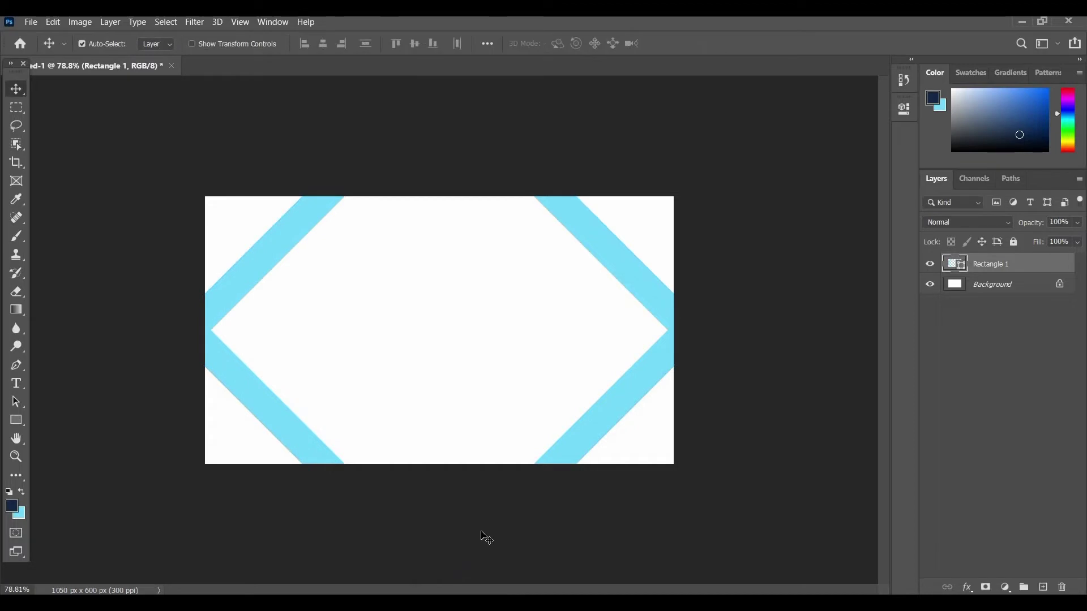
{"action": "left_click_drag", "start_coordinate": [486, 538], "coordinate": [528, 435]}
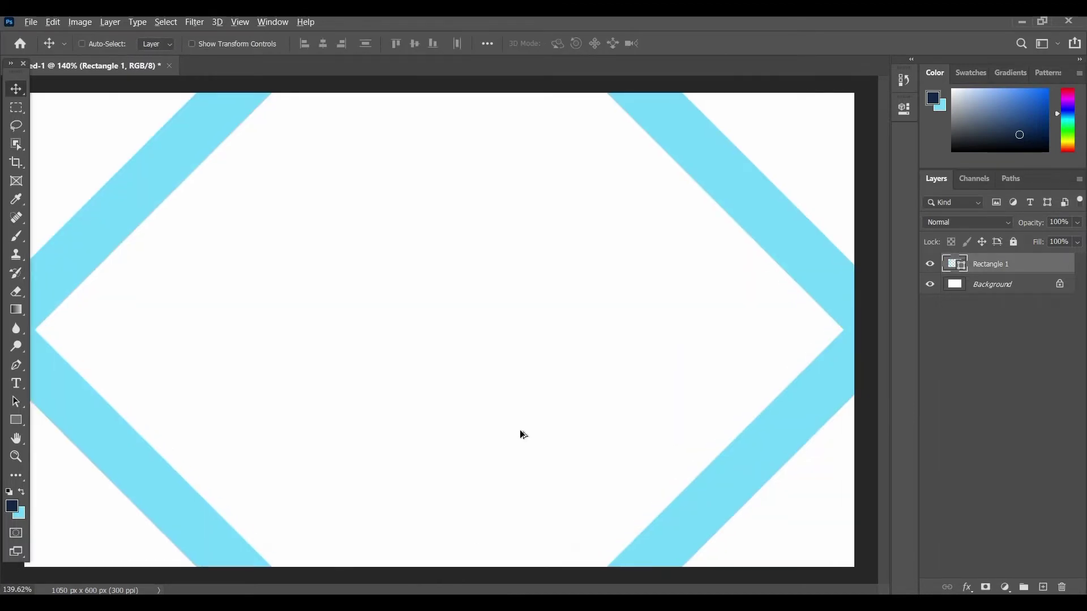
{"action": "scroll", "coordinate": [522, 434], "scroll_direction": "down", "scroll_amount": 1}
{"action": "scroll", "coordinate": [522, 434], "scroll_direction": "down", "scroll_amount": 1}
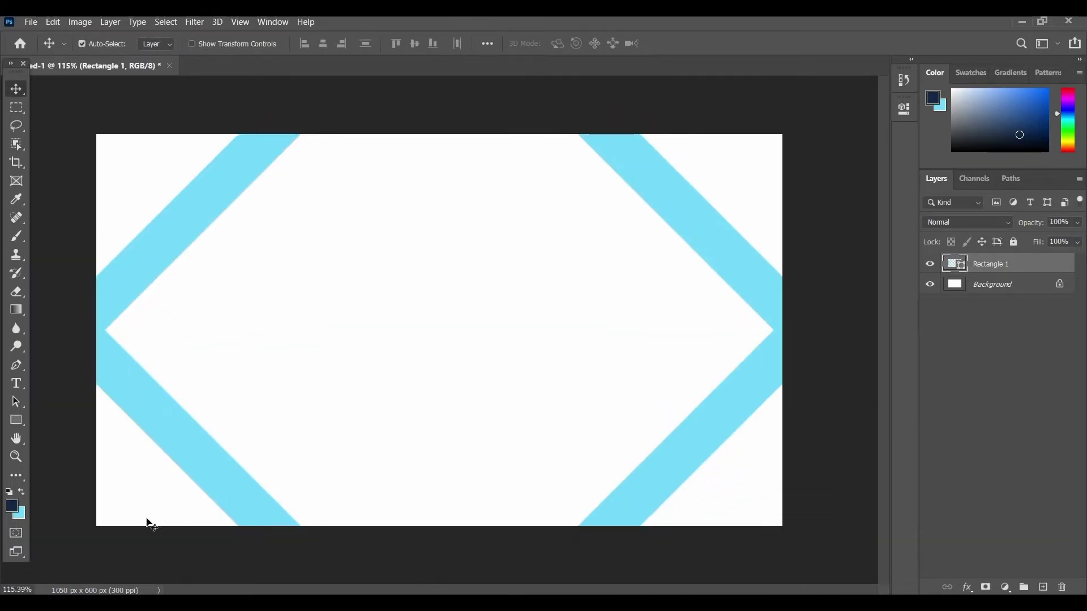
Draw a second square left of centre with 20 px rounded corners.
{"action": "left_click", "coordinate": [148, 523]}
{"action": "left_click", "coordinate": [16, 420]}
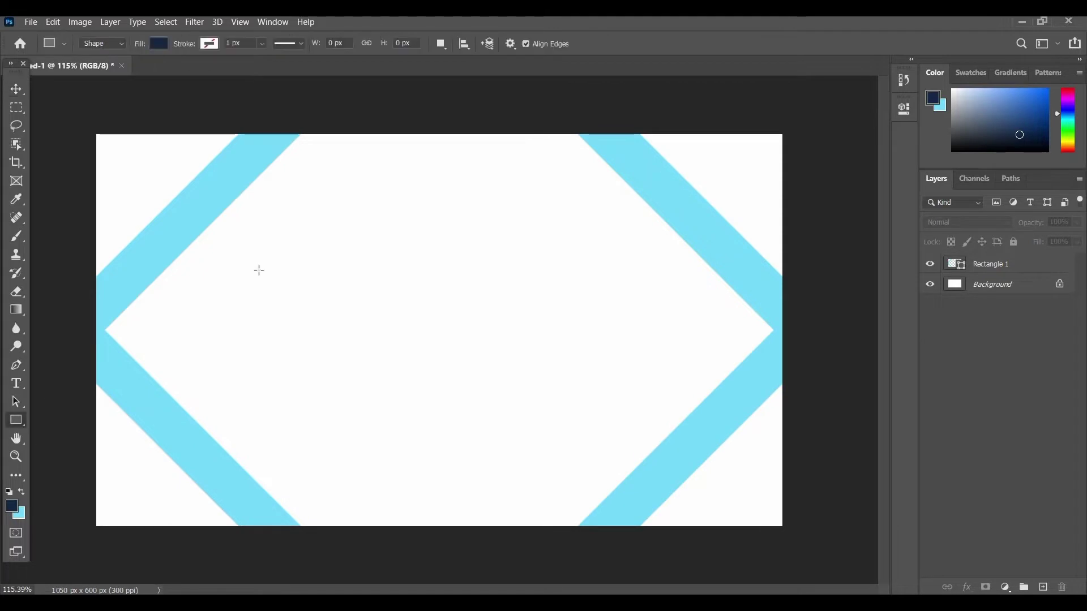
{"action": "left_click_drag", "start_coordinate": [259, 270], "coordinate": [531, 409]}
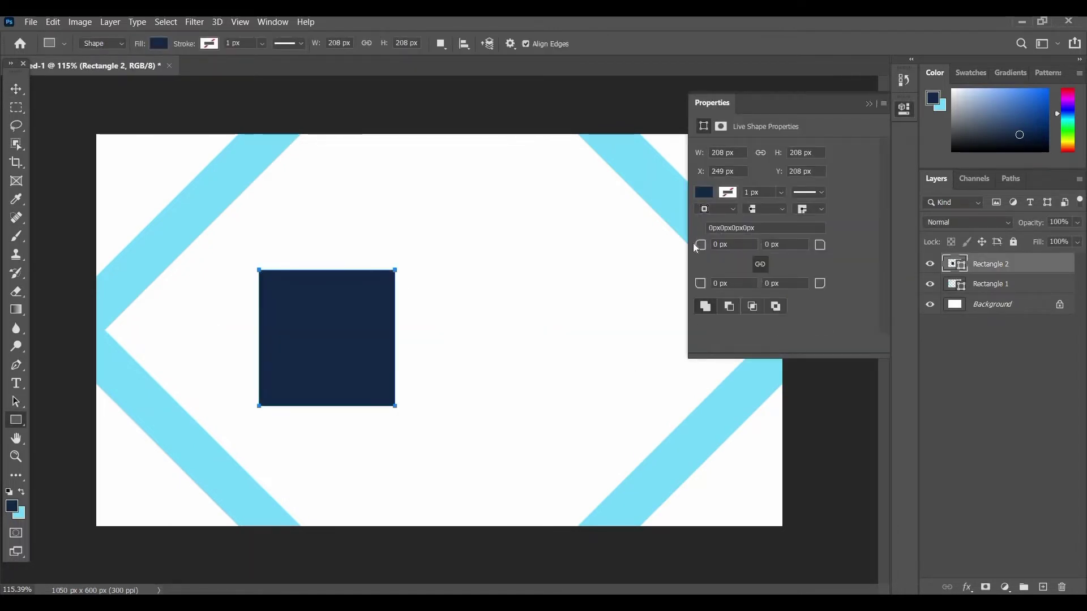
{"action": "left_click_drag", "start_coordinate": [700, 246], "coordinate": [713, 247]}
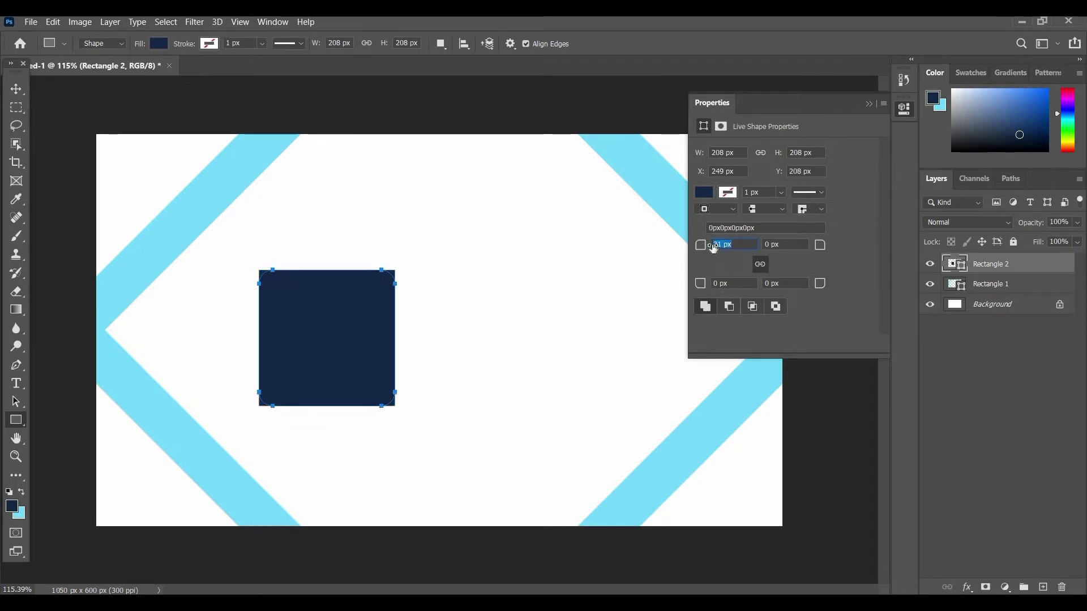
{"action": "type", "text": "20"}
{"action": "key", "text": "Return"}
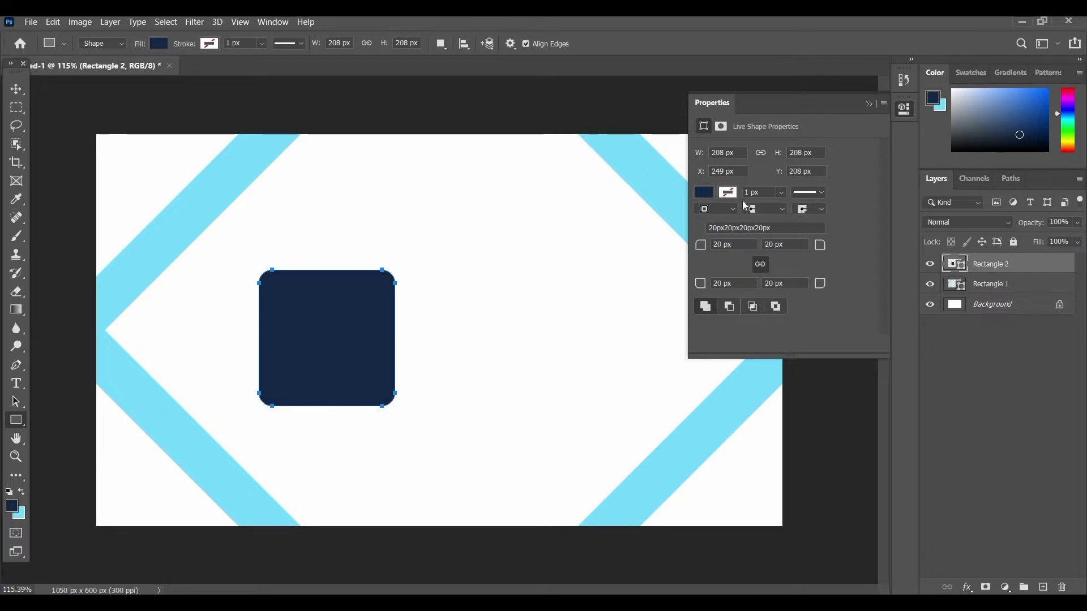
Give the new rounded square a light-blue outline and light-blue fill.
{"action": "left_click", "coordinate": [728, 193]}
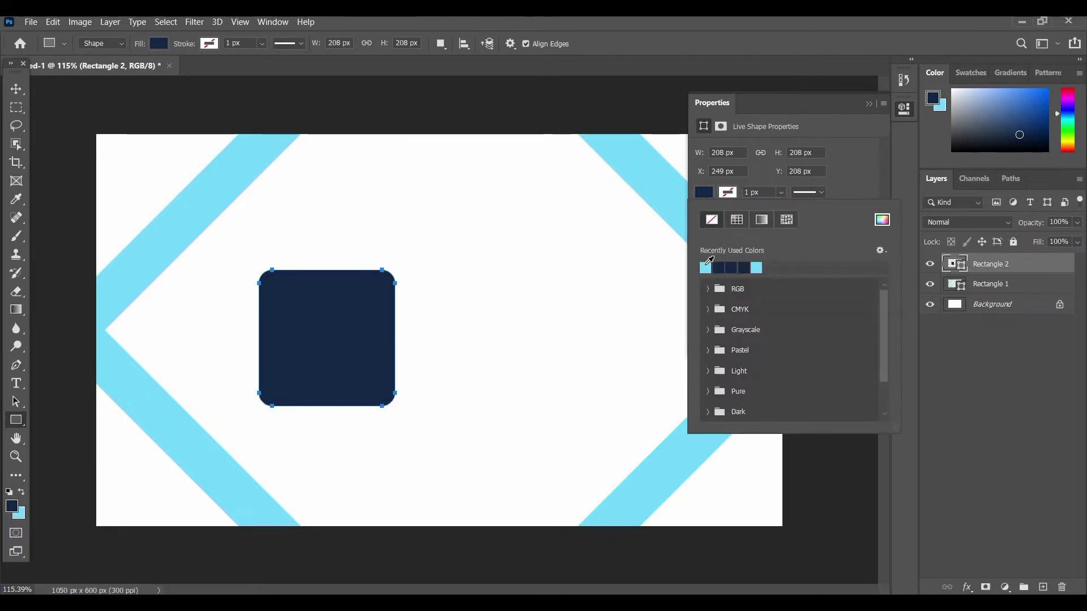
{"action": "left_click", "coordinate": [708, 260]}
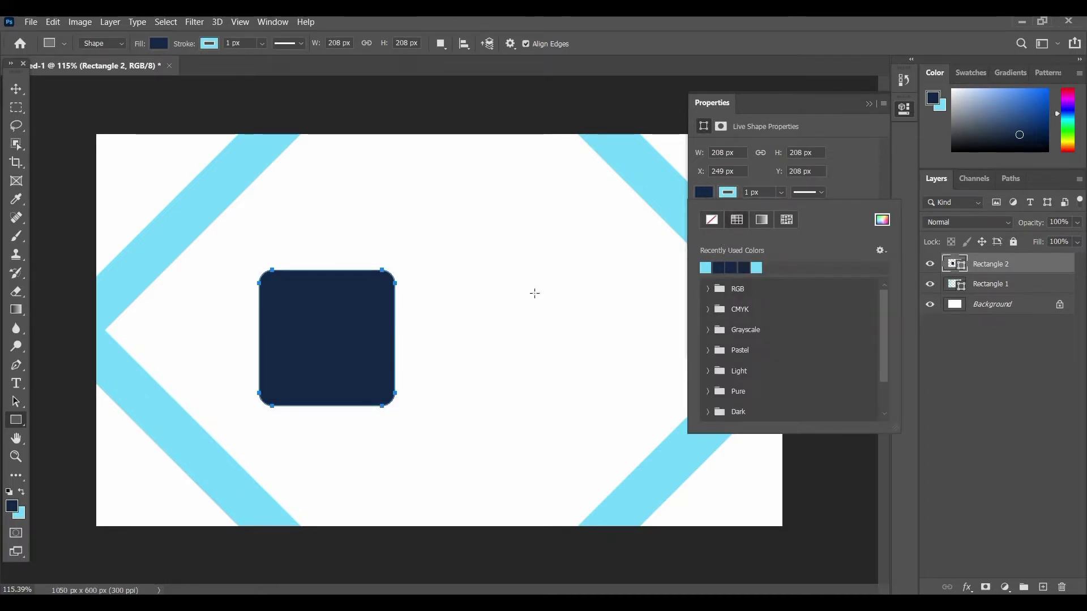
{"action": "scroll", "coordinate": [512, 292], "scroll_direction": "down", "scroll_amount": 1}
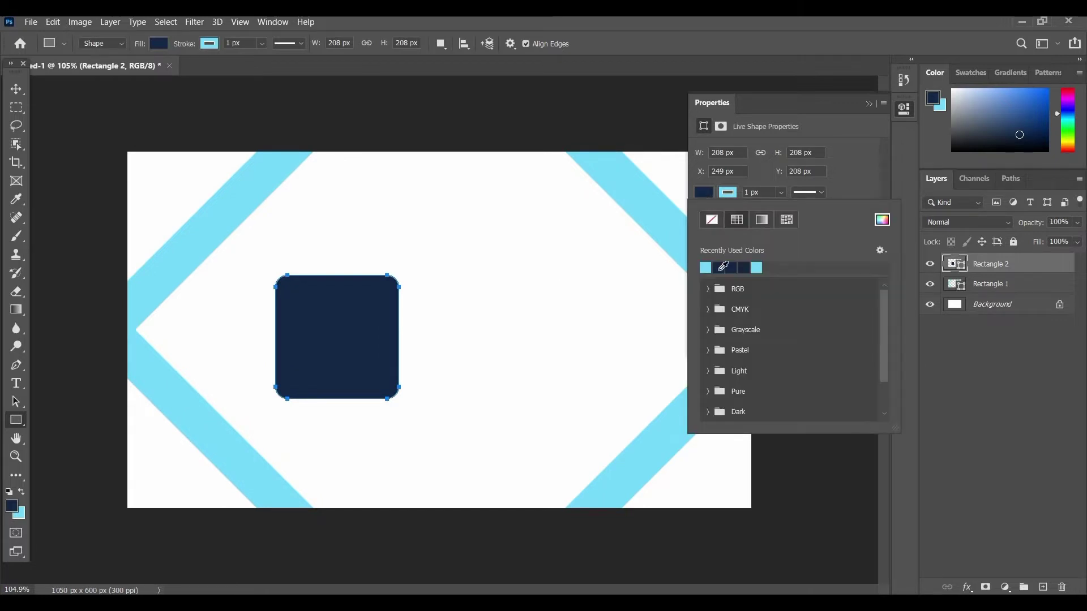
{"action": "left_click", "coordinate": [709, 264]}
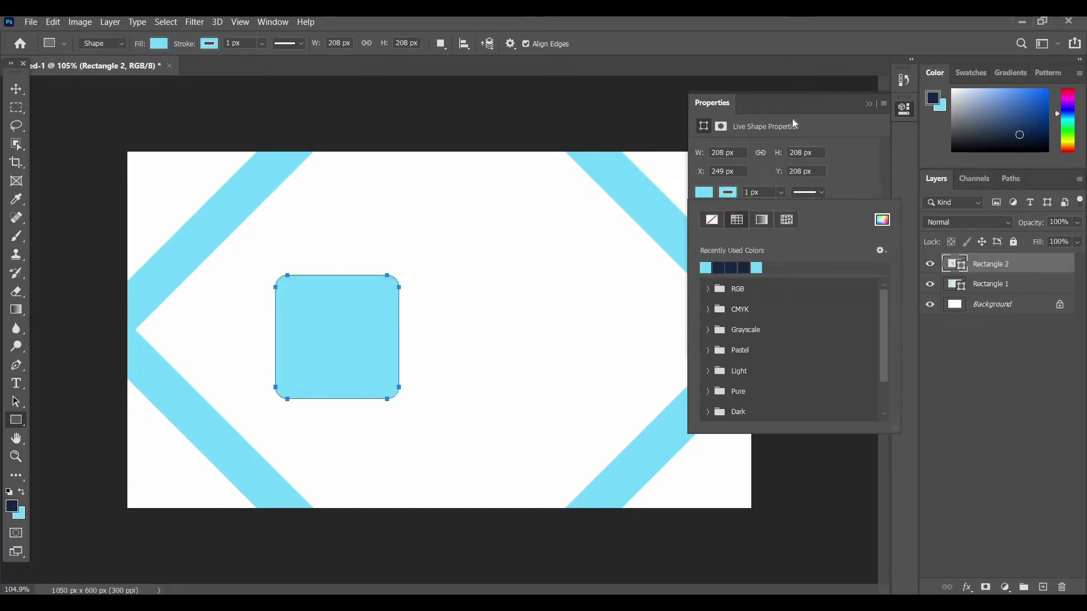
{"action": "left_click", "coordinate": [872, 104]}
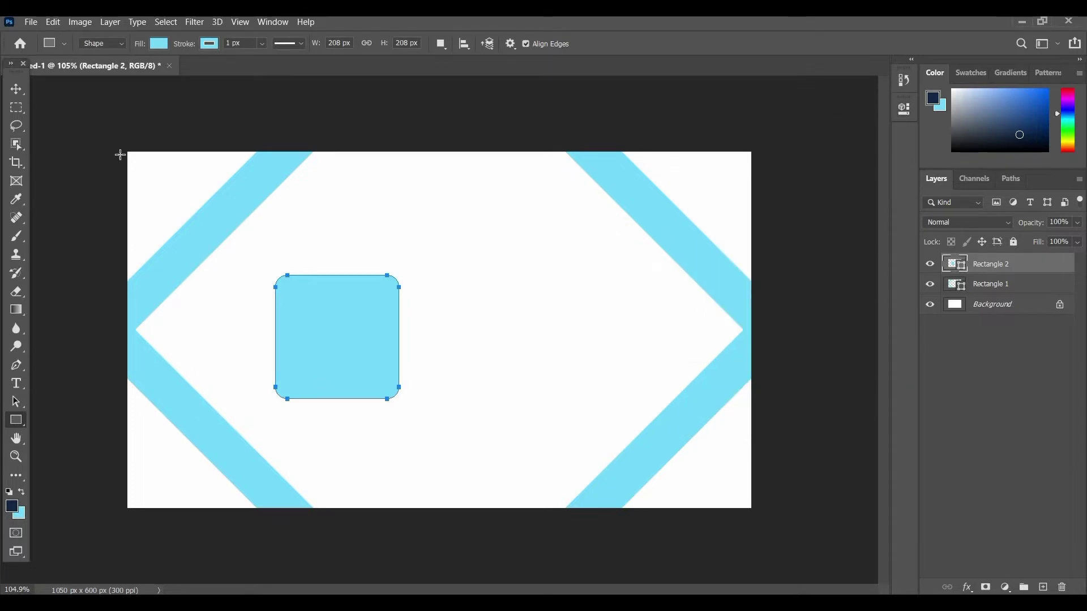
Rotate the rounded square 45°, centre it on the card's left edge, and enlarge it about 138%.
{"action": "left_click", "coordinate": [17, 91]}
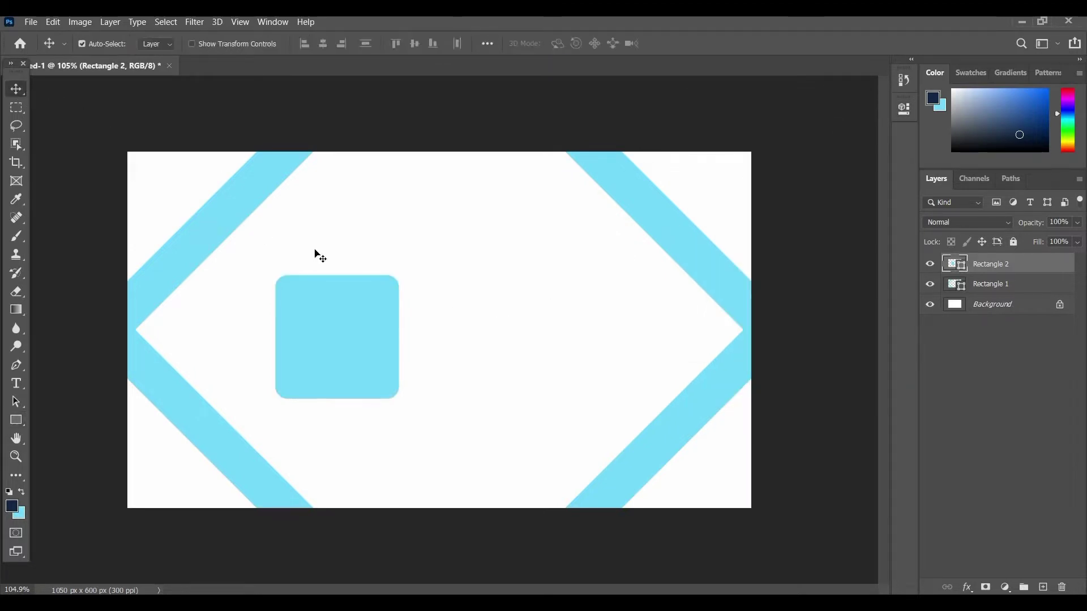
{"action": "left_click_drag", "start_coordinate": [333, 338], "coordinate": [313, 331]}
{"action": "key", "text": "ctrl+t"}
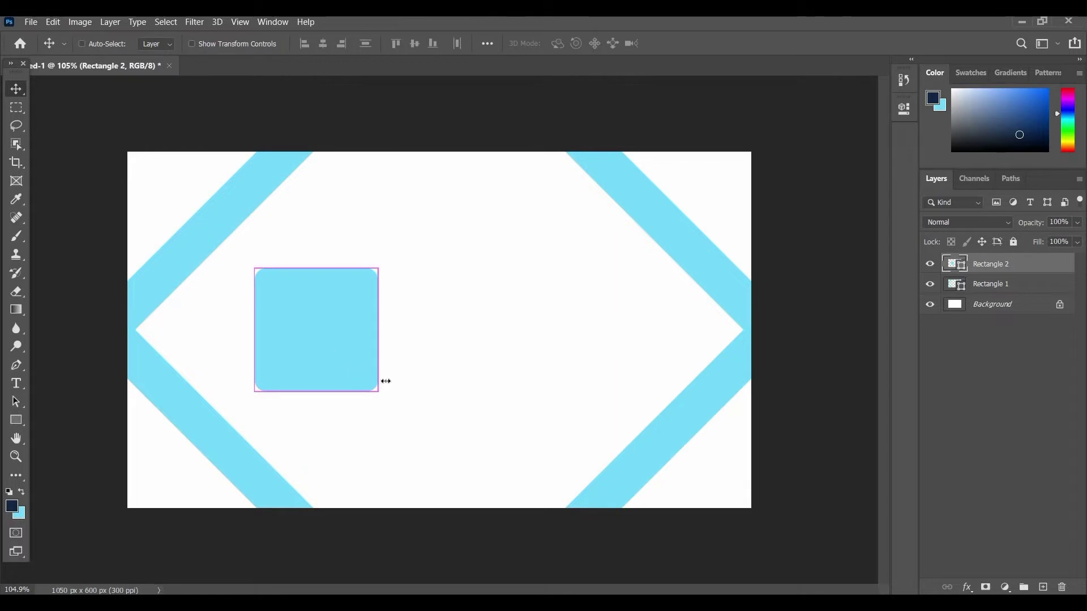
{"action": "left_click_drag", "start_coordinate": [392, 398], "coordinate": [421, 331]}
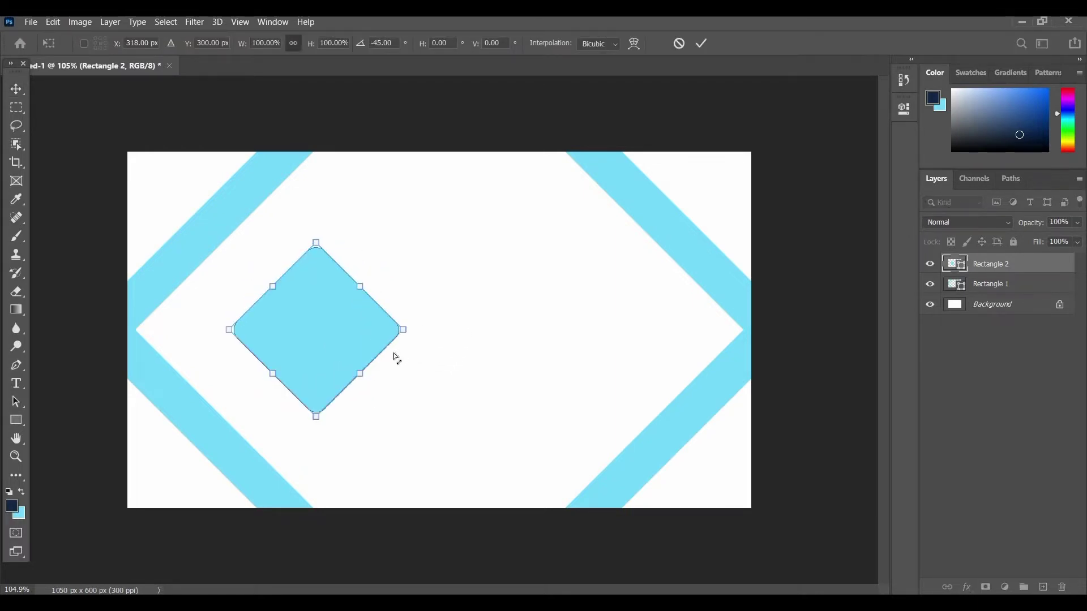
{"action": "scroll", "coordinate": [396, 359], "scroll_direction": "down", "scroll_amount": 2}
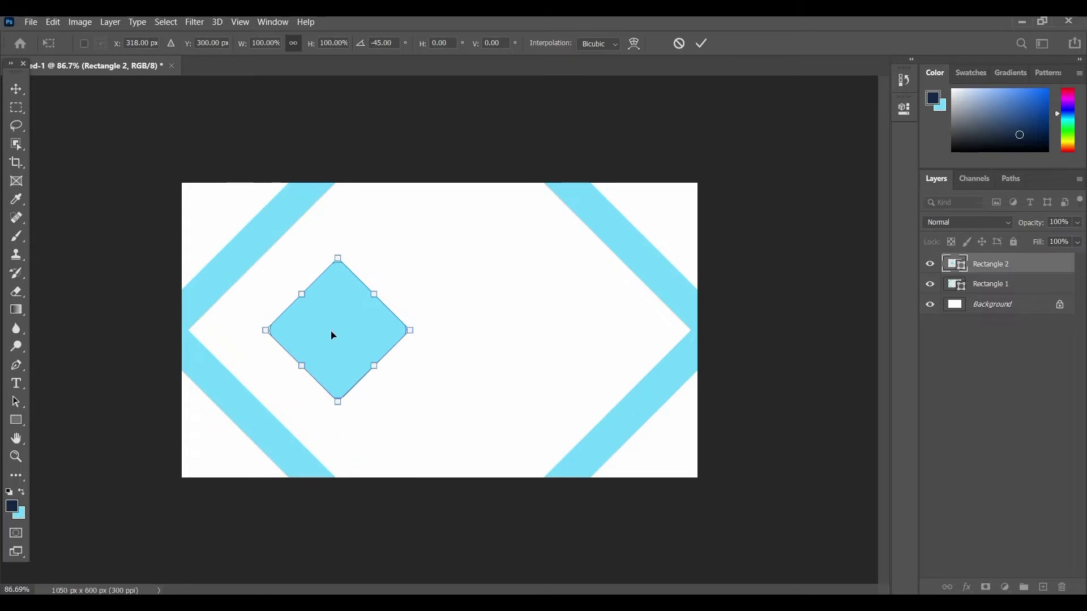
{"action": "left_click_drag", "start_coordinate": [342, 337], "coordinate": [194, 329]}
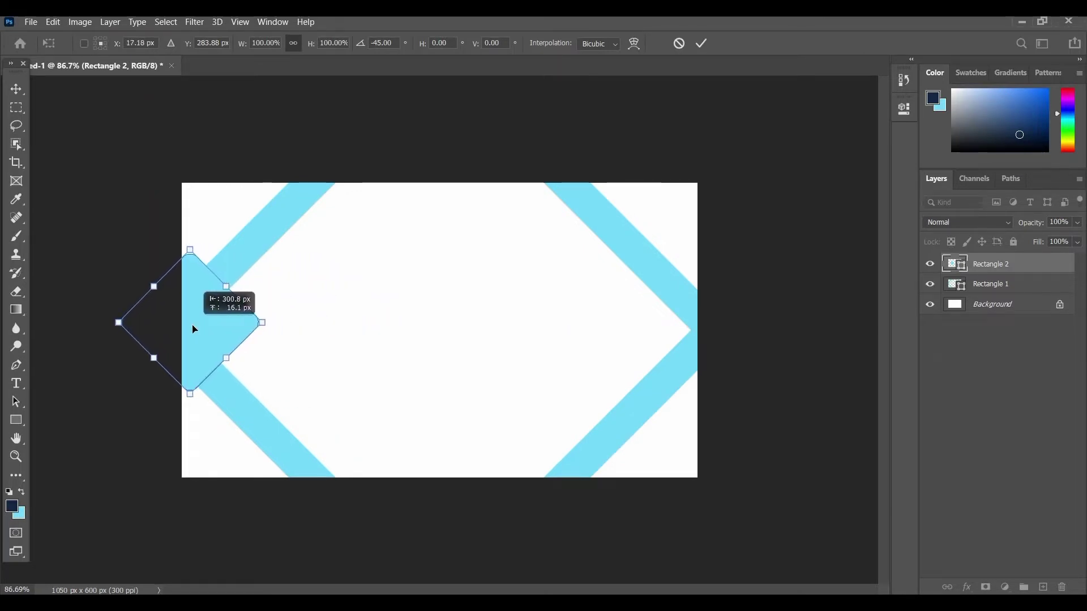
{"action": "left_click_drag", "start_coordinate": [194, 330], "coordinate": [190, 329]}
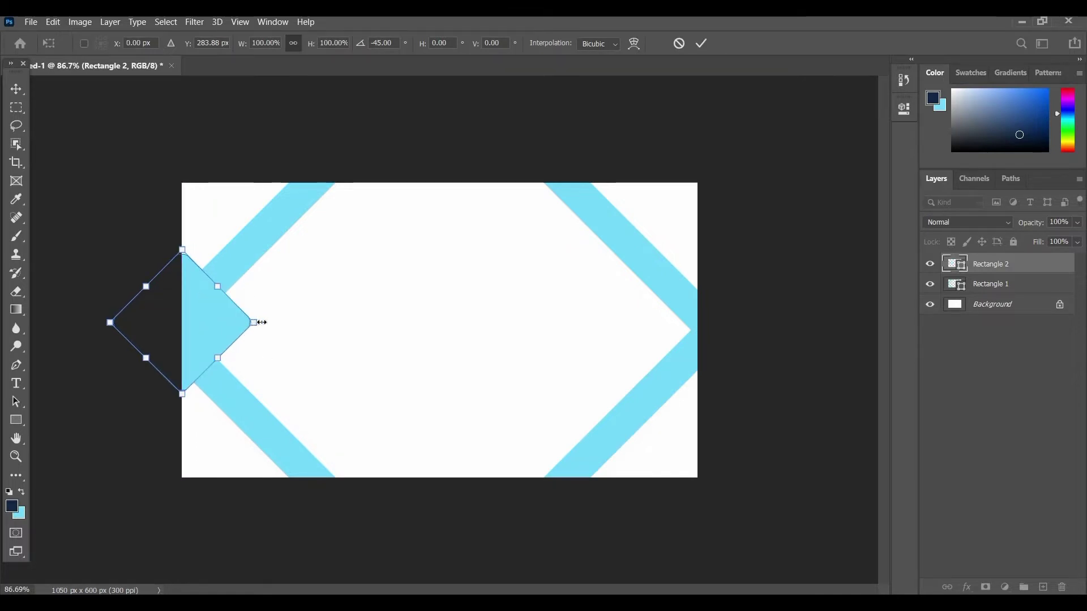
{"action": "left_click_drag", "start_coordinate": [261, 322], "coordinate": [282, 325]}
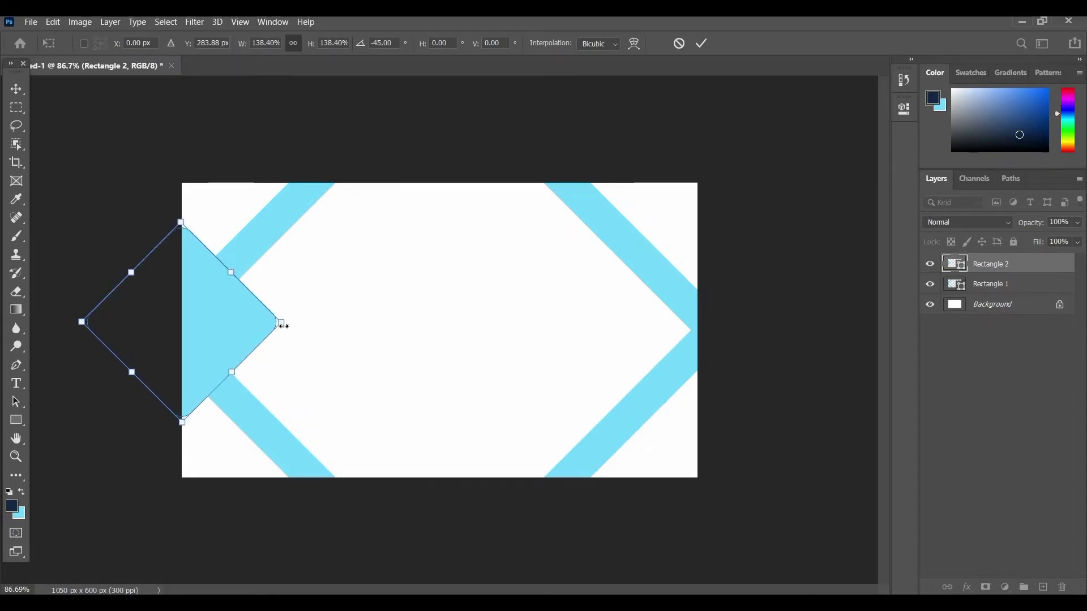
{"action": "key", "text": "Return"}
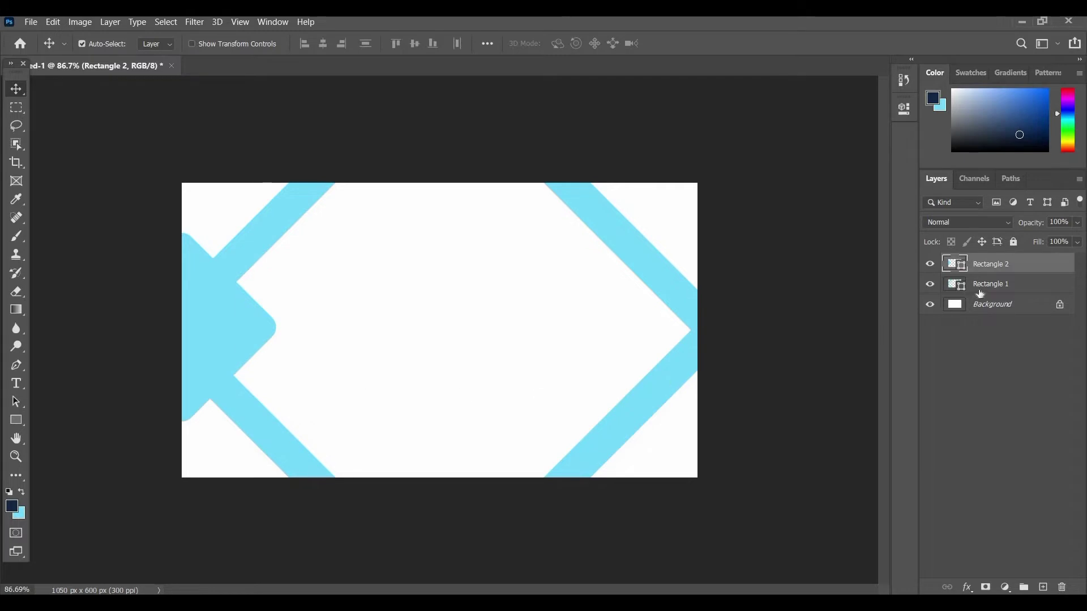
Lower the Rectangle 2 diamond layer's opacity to 73%, keeping Rectangle 1 at full opacity.
{"action": "left_click", "coordinate": [965, 292]}
{"action": "left_click", "coordinate": [930, 284]}
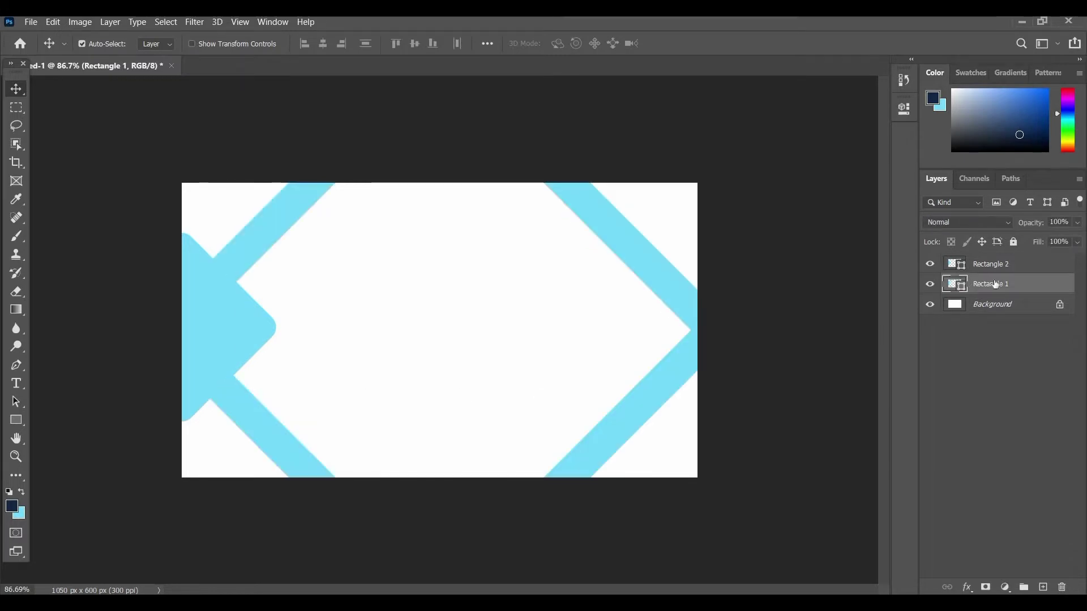
{"action": "left_click_drag", "start_coordinate": [1033, 225], "coordinate": [1030, 226]}
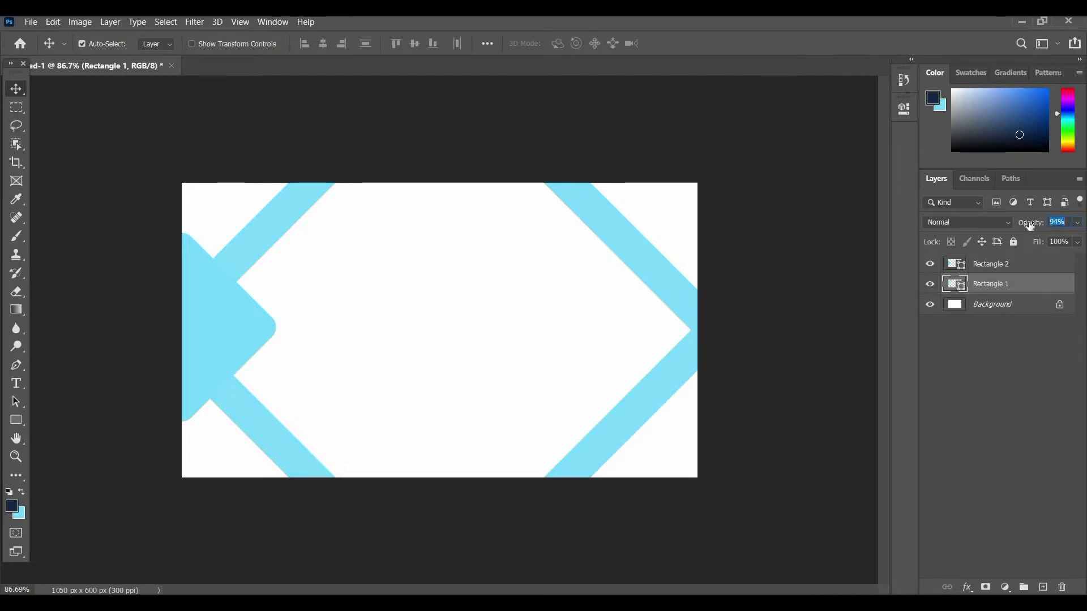
{"action": "left_click_drag", "start_coordinate": [1026, 227], "coordinate": [1056, 226]}
{"action": "left_click", "coordinate": [992, 265]}
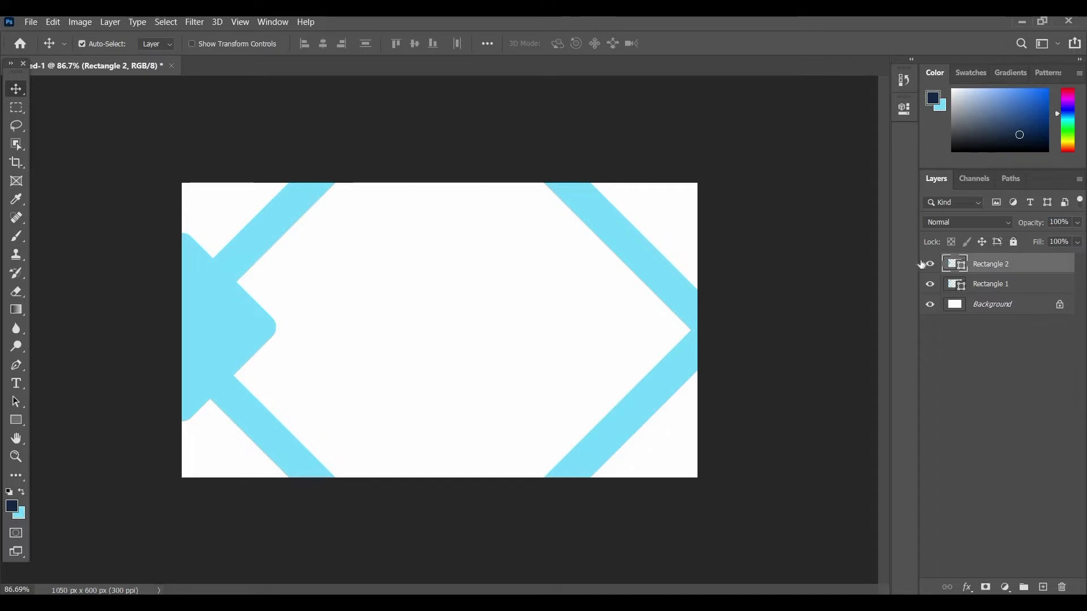
{"action": "left_click", "coordinate": [930, 265]}
{"action": "left_click_drag", "start_coordinate": [1035, 224], "coordinate": [1017, 233]}
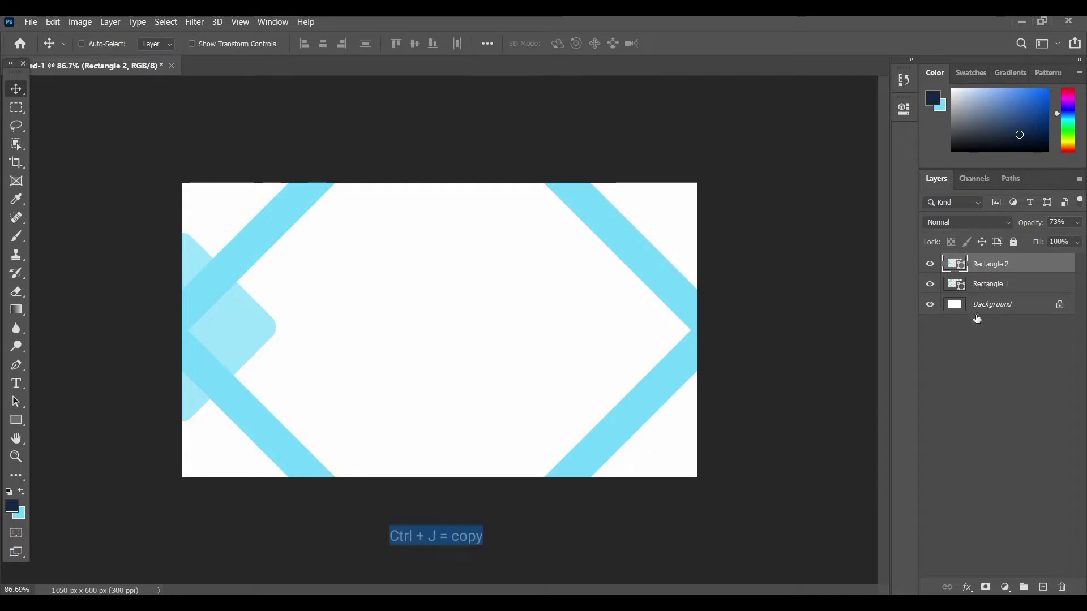
Duplicate the Rectangle 2 diamond and shrink the copy to about 72%.
{"action": "key", "text": "ctrl+j"}
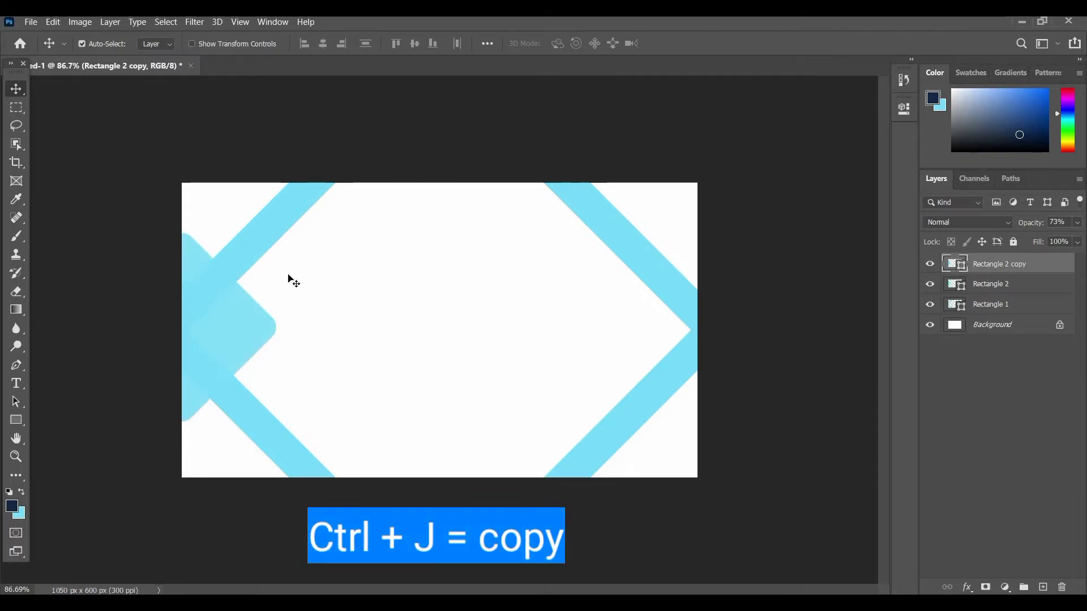
{"action": "key", "text": "ctrl+t"}
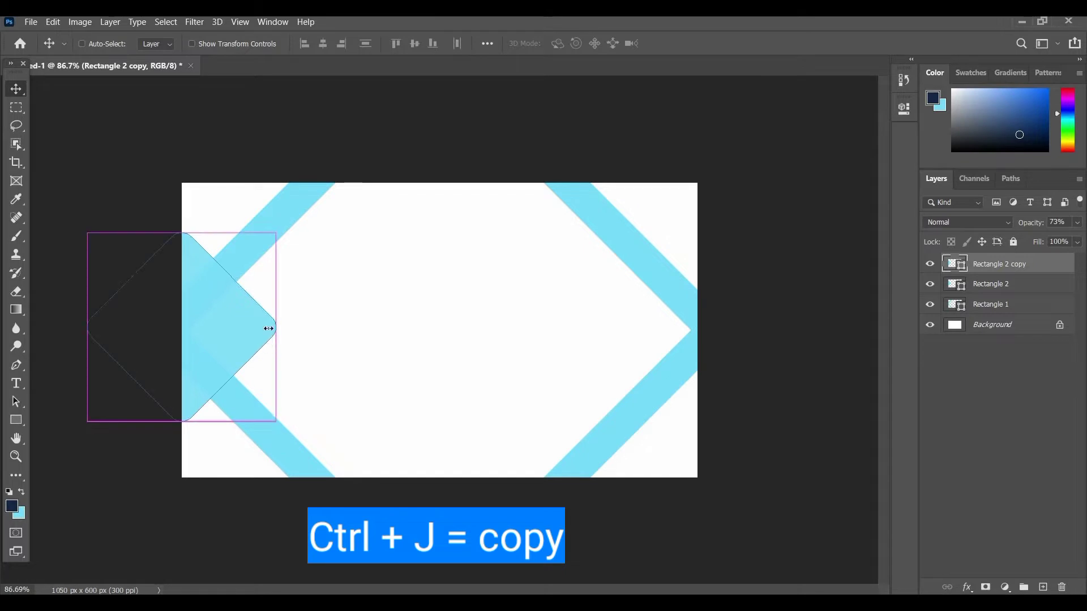
{"action": "left_click_drag", "start_coordinate": [268, 244], "coordinate": [256, 266]}
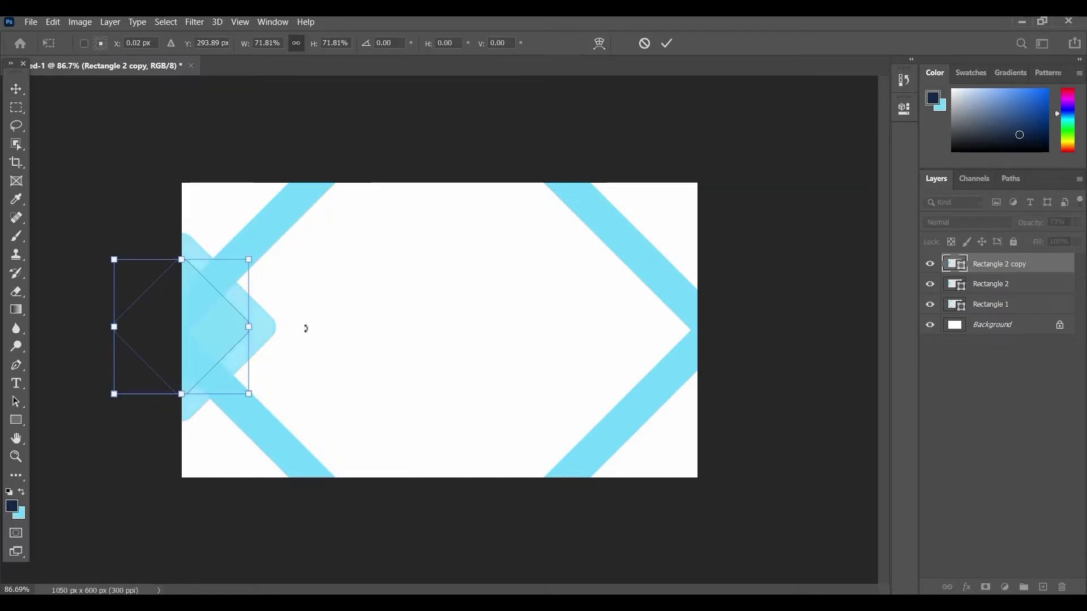
{"action": "key", "text": "Return"}
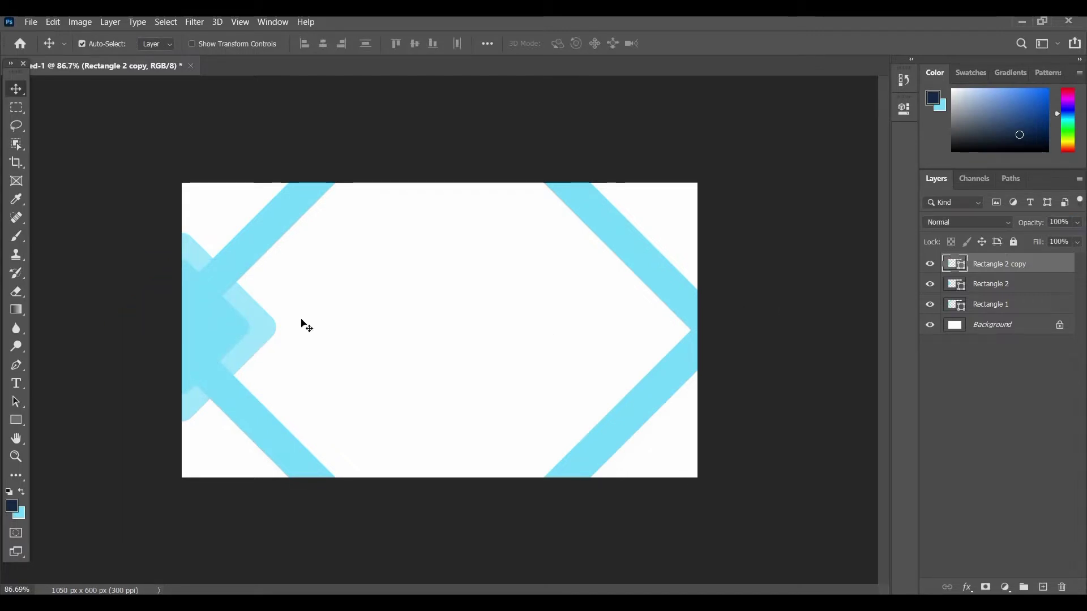
Apply a navy Color Overlay effect to the Rectangle 2 copy layer.
{"action": "double_click", "coordinate": [1066, 264]}
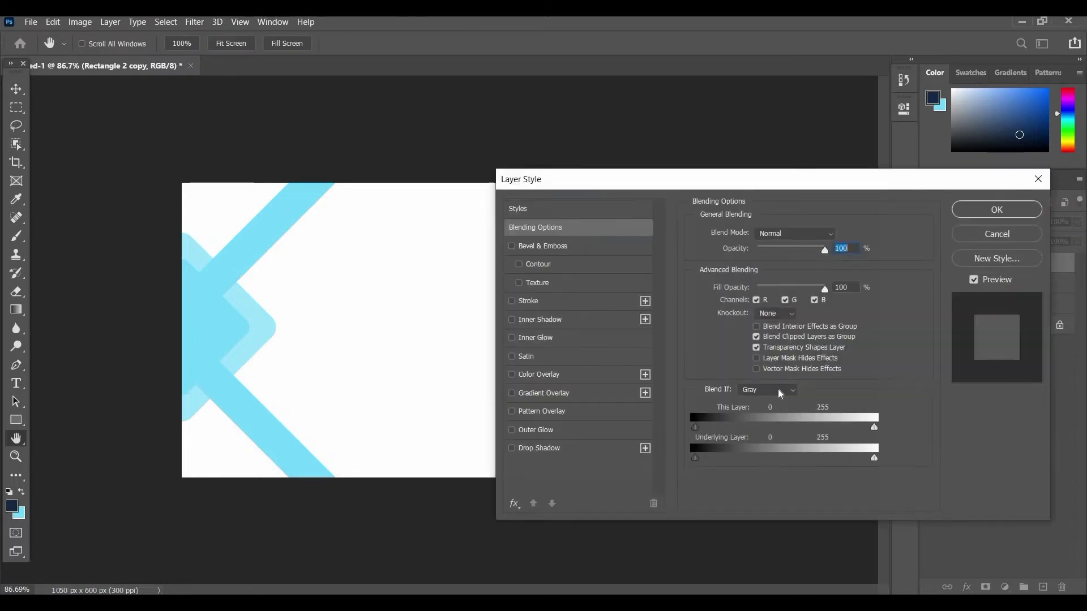
{"action": "left_click", "coordinate": [624, 374]}
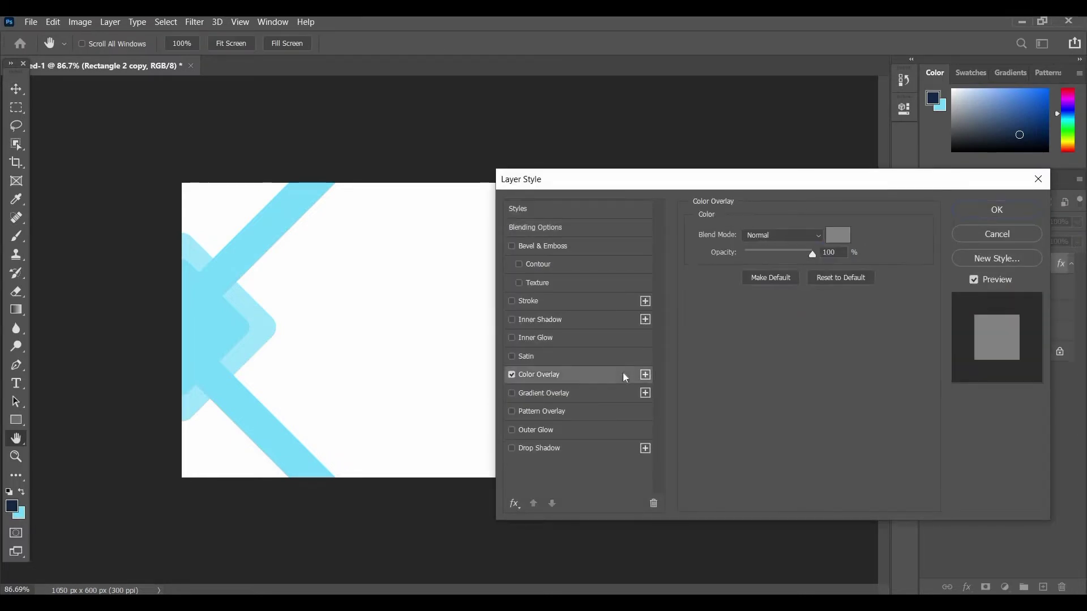
{"action": "left_click", "coordinate": [839, 234]}
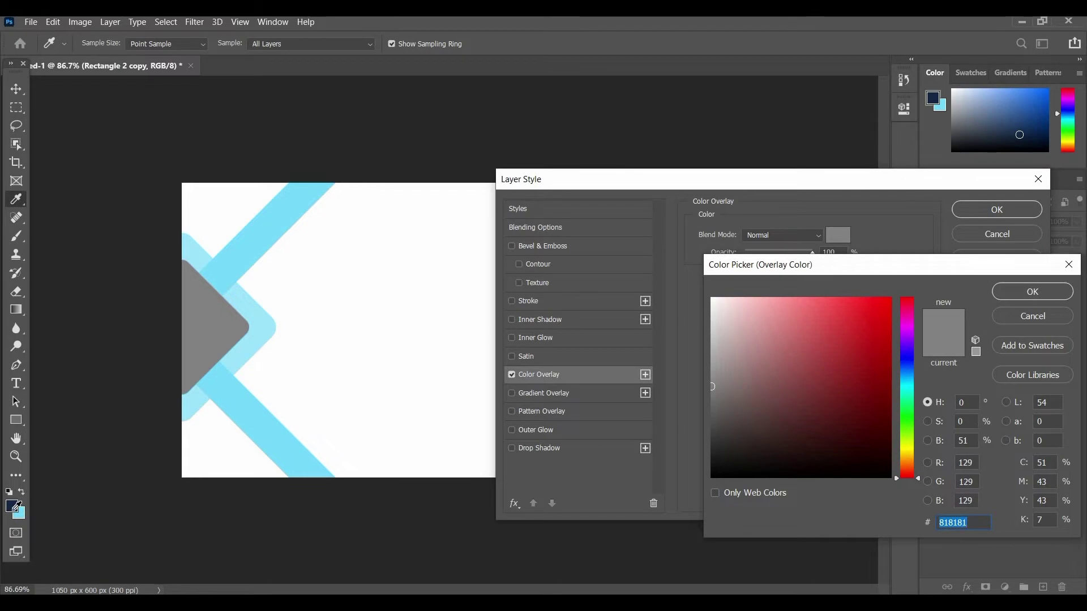
{"action": "left_click", "coordinate": [15, 507]}
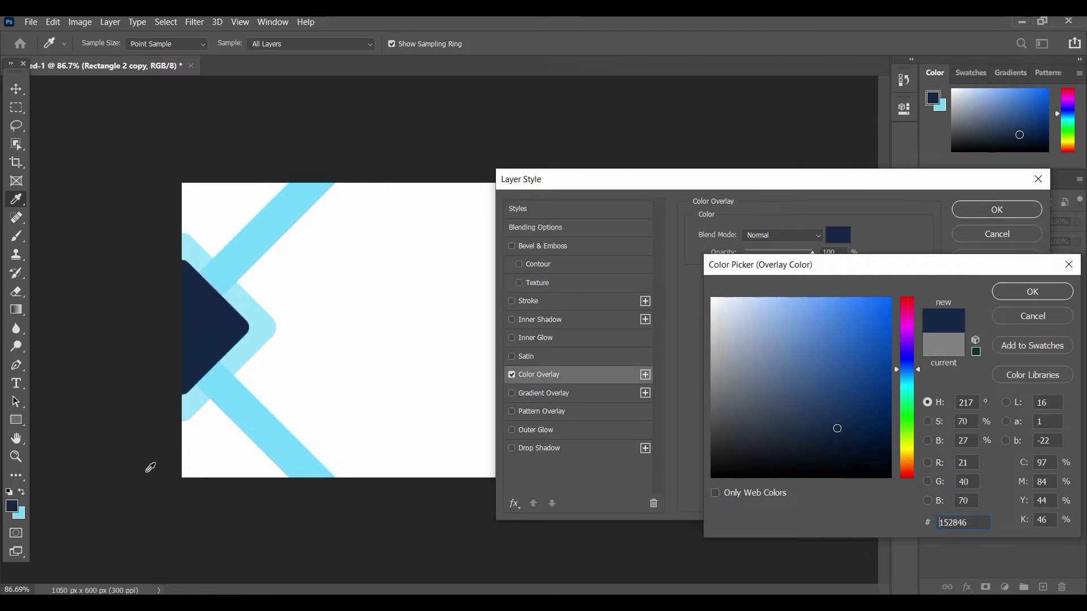
{"action": "left_click", "coordinate": [1019, 293]}
{"action": "left_click", "coordinate": [1008, 212]}
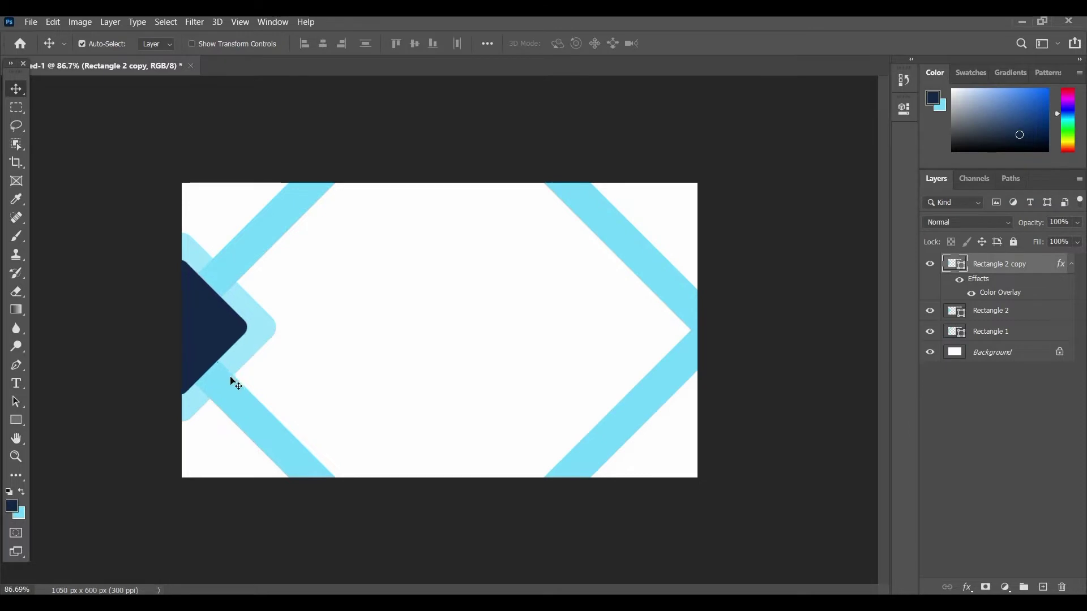
Add a blank layer above the navy diamond copy and name it 'csg'.
{"action": "scroll", "coordinate": [467, 418], "scroll_direction": "down", "scroll_amount": 2}
{"action": "scroll", "coordinate": [466, 417], "scroll_direction": "down", "scroll_amount": 2}
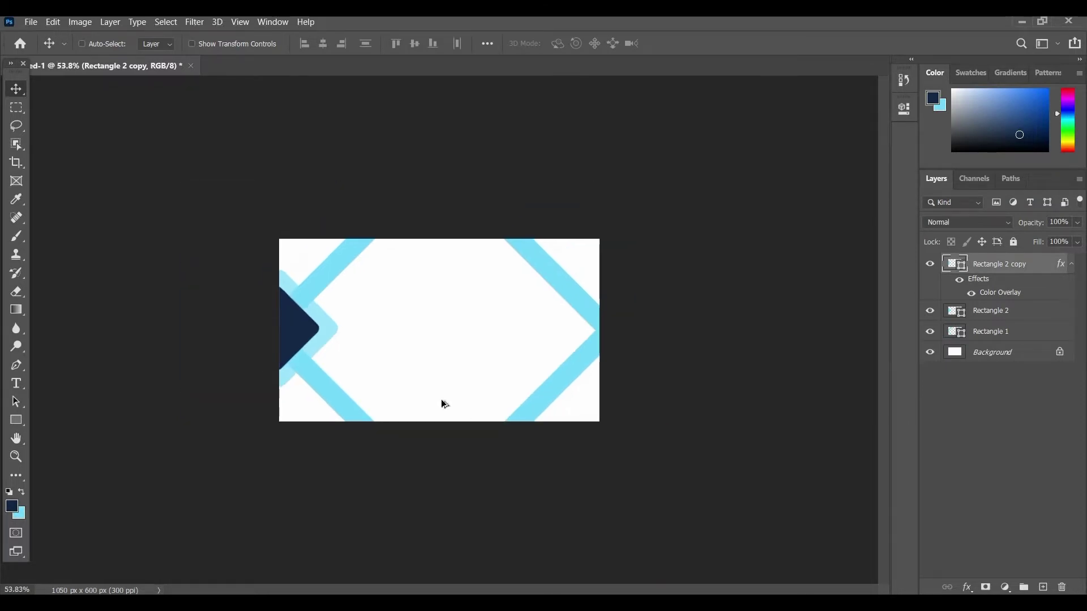
{"action": "scroll", "coordinate": [331, 360], "scroll_direction": "up", "scroll_amount": 2}
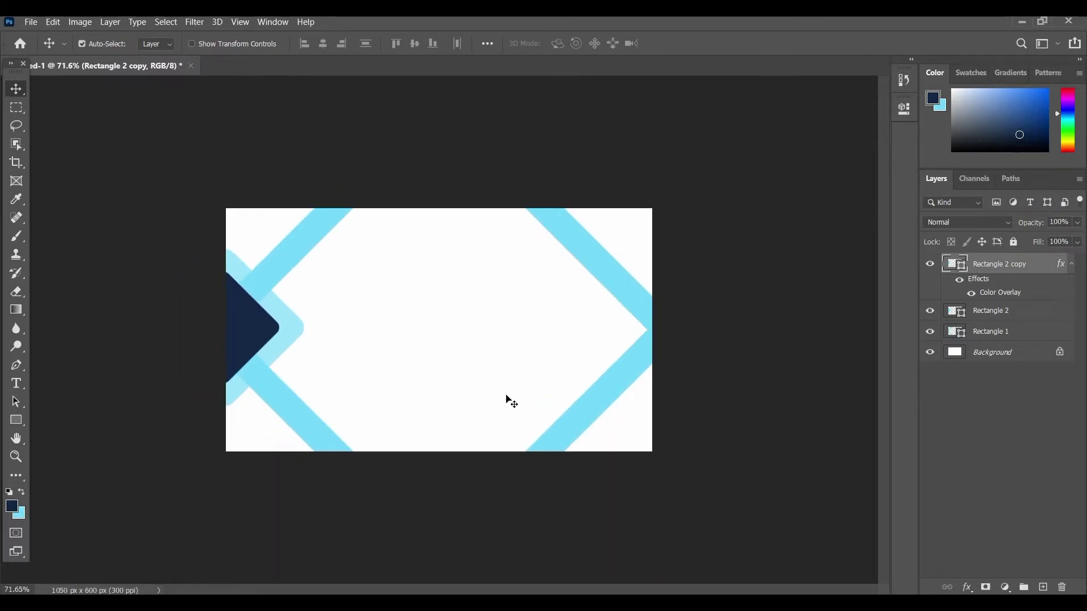
{"action": "key", "text": "ctrl+0"}
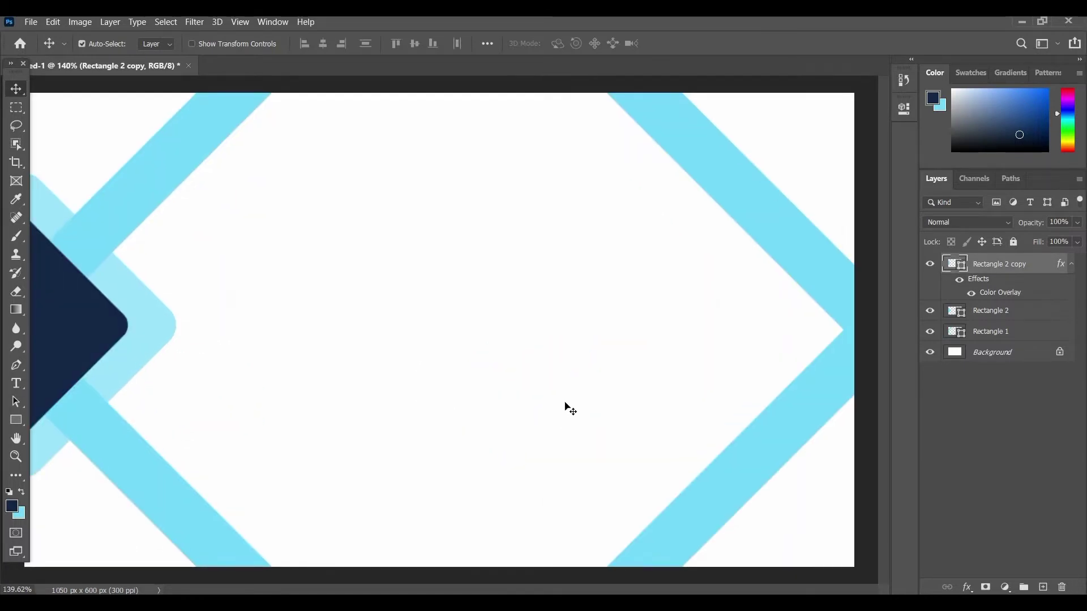
{"action": "scroll", "coordinate": [568, 405], "scroll_direction": "down", "scroll_amount": 1}
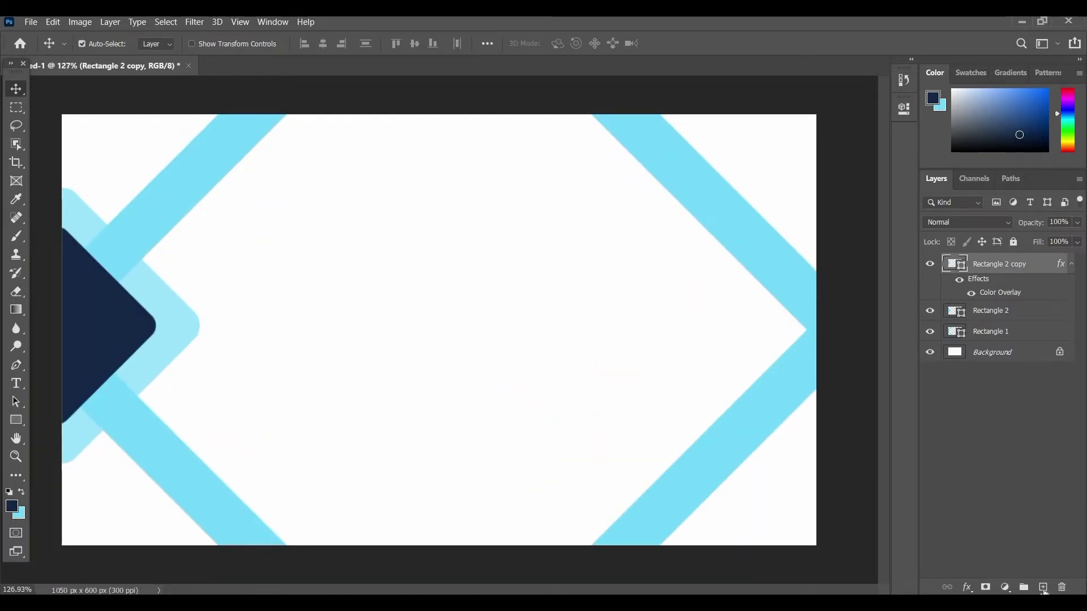
{"action": "left_click", "coordinate": [1043, 588]}
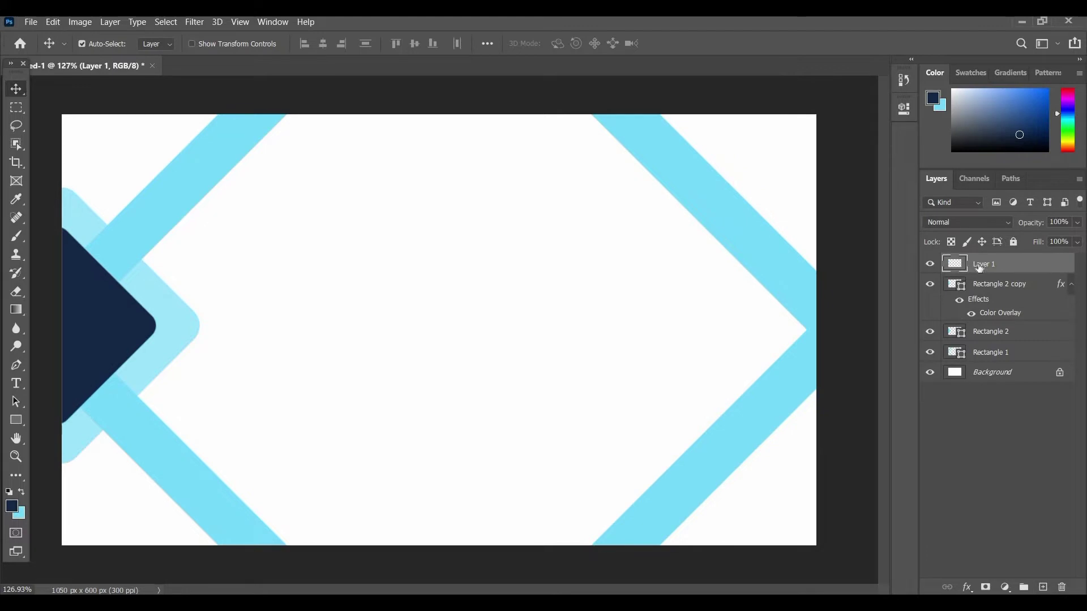
{"action": "double_click", "coordinate": [979, 266]}
{"action": "type", "text": "csg"}
{"action": "key", "text": "Return"}
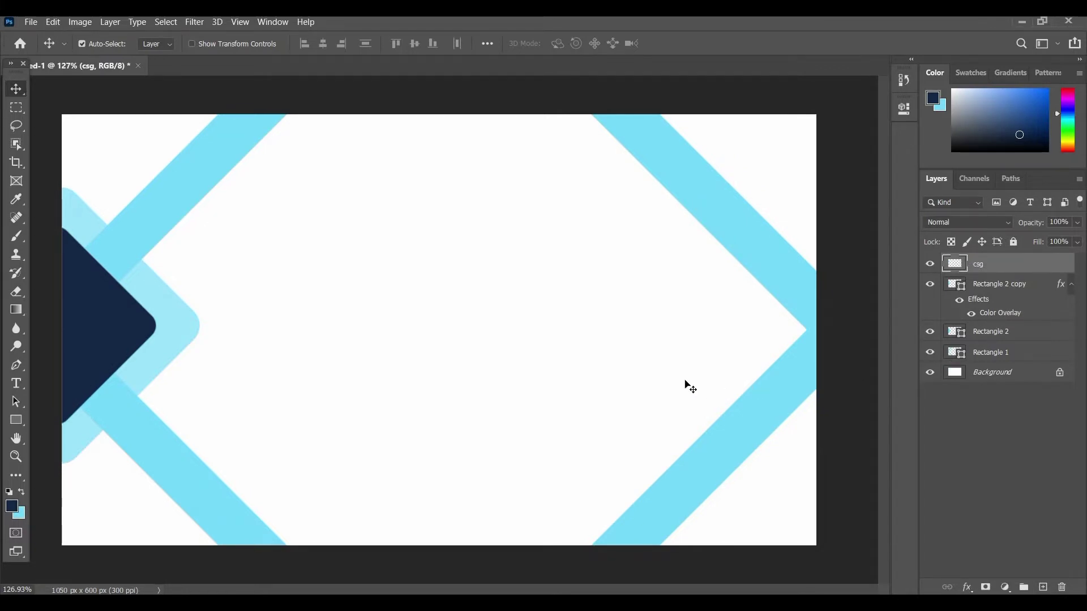
{"action": "scroll", "coordinate": [682, 385], "scroll_direction": "down", "scroll_amount": 1}
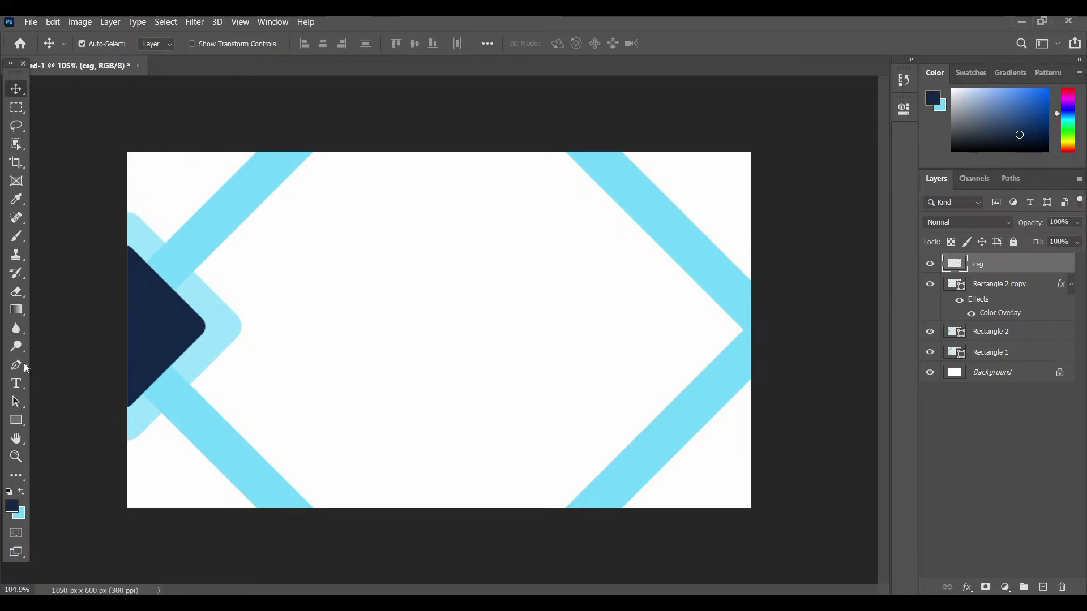
Draw a closed Pen path enclosing the card's right corners outside the diamond outline.
{"action": "left_click_drag", "start_coordinate": [25, 365], "coordinate": [54, 365]}
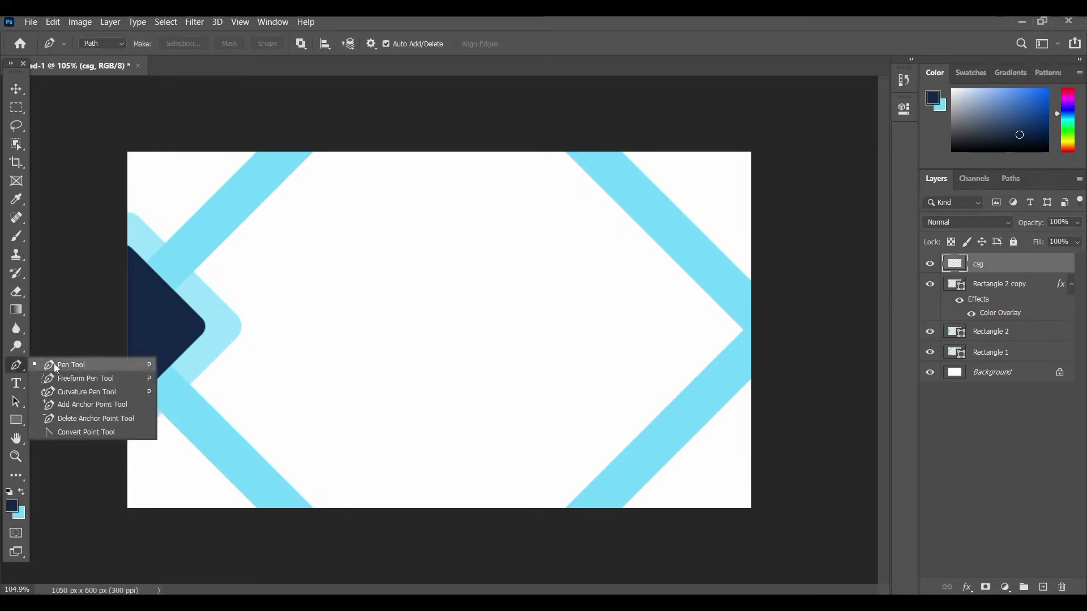
{"action": "left_click", "coordinate": [54, 365]}
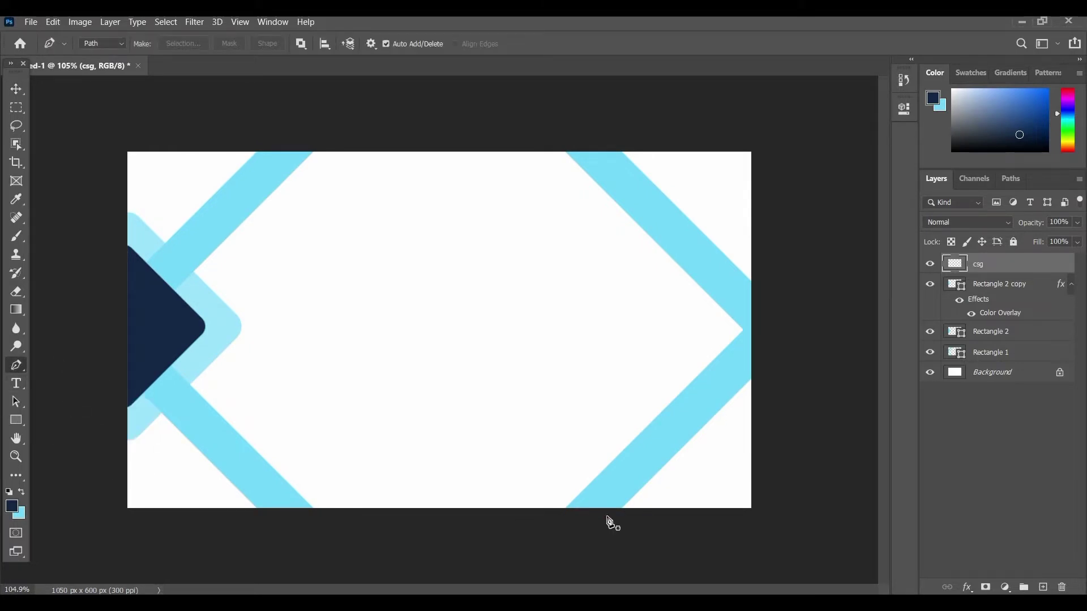
{"action": "left_click", "coordinate": [574, 533]}
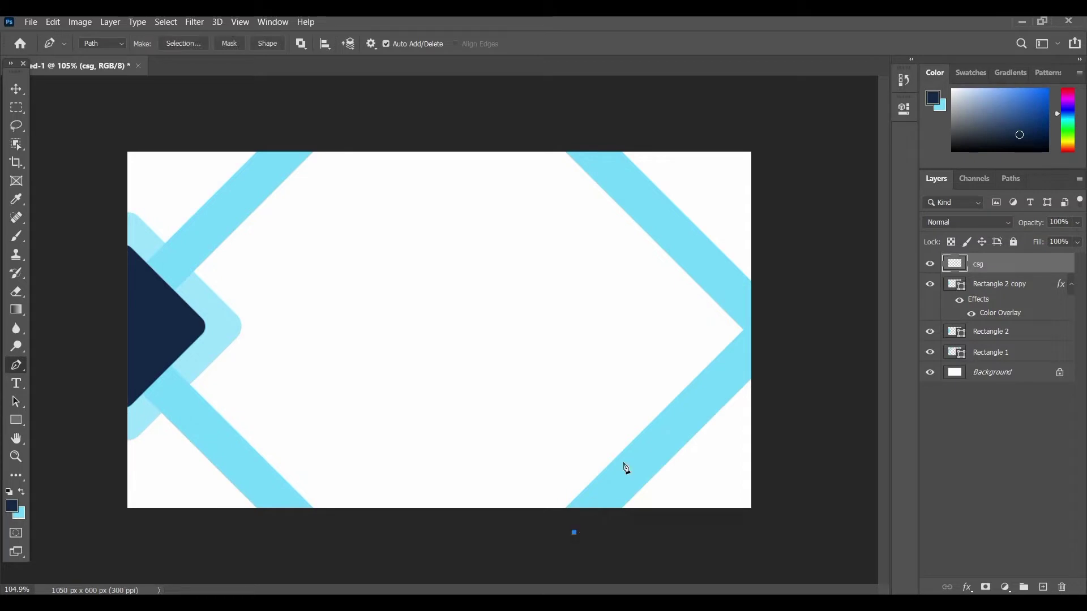
{"action": "left_click", "coordinate": [789, 327]}
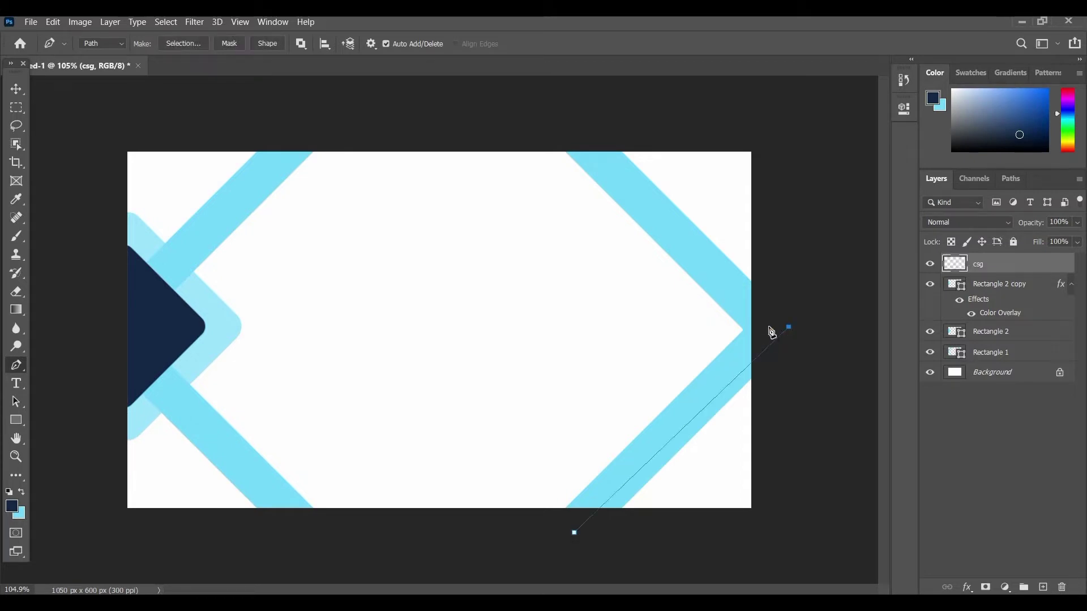
{"action": "left_click", "coordinate": [563, 132]}
{"action": "left_click", "coordinate": [809, 120]}
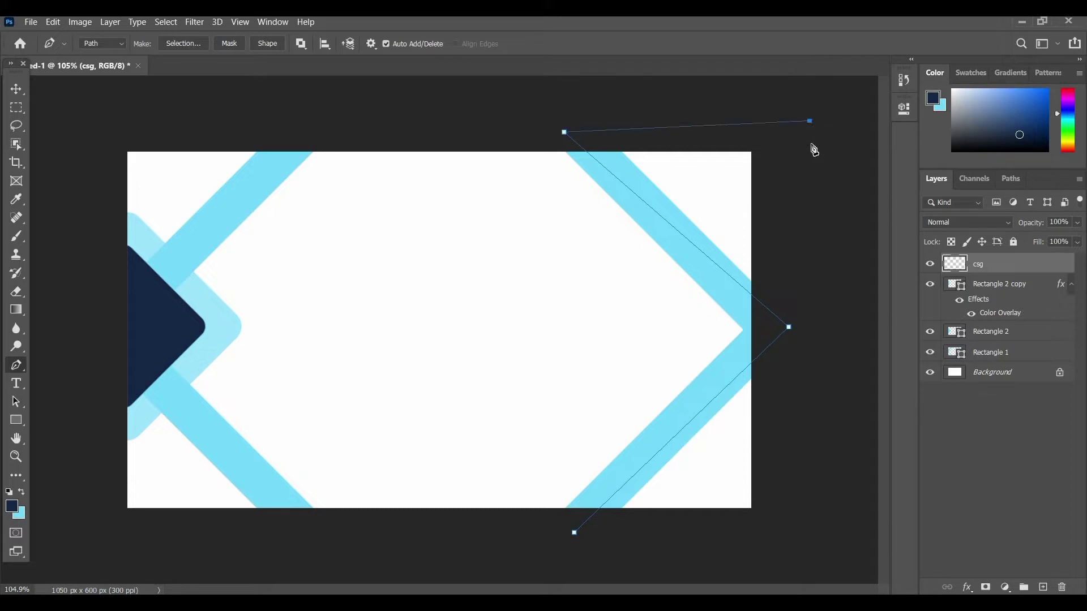
{"action": "left_click", "coordinate": [794, 538]}
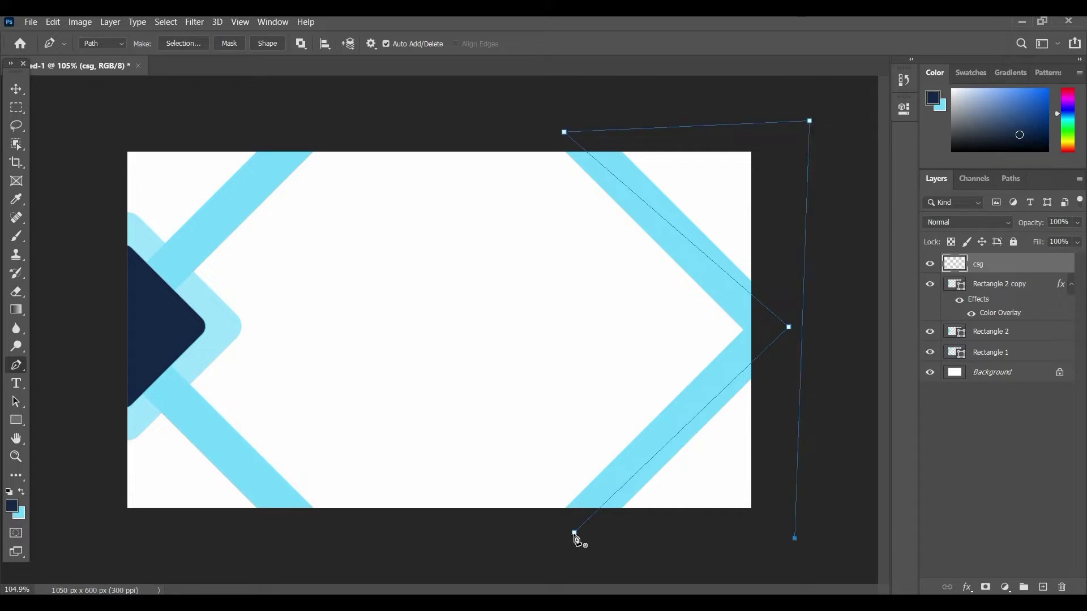
{"action": "left_click", "coordinate": [573, 533]}
Fill the path area with navy on csg, deselect, and move csg just above Background.
{"action": "right_click", "coordinate": [731, 408]}
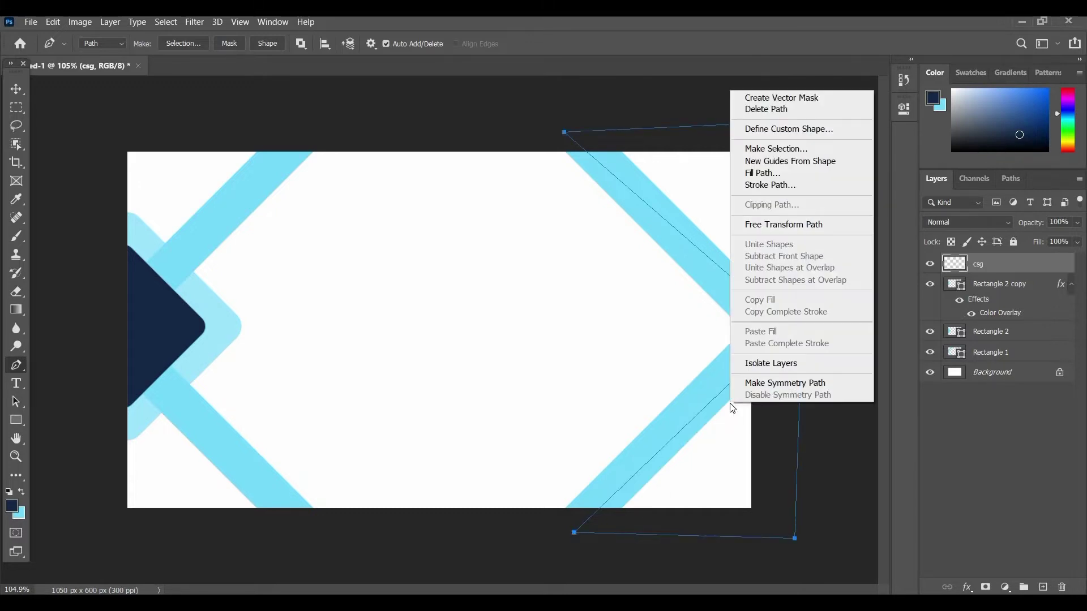
{"action": "left_click", "coordinate": [744, 149]}
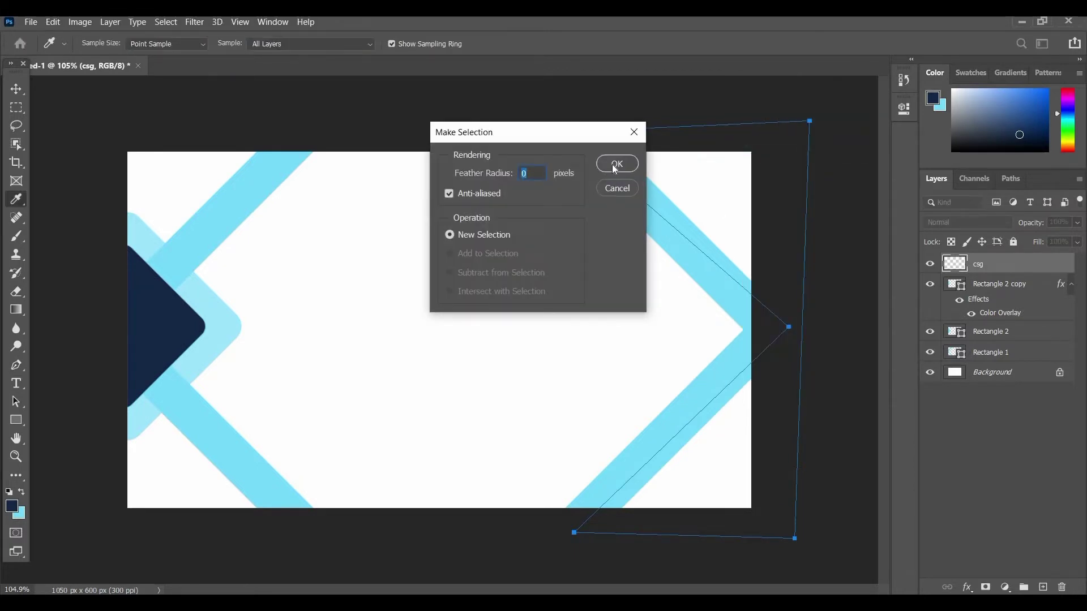
{"action": "left_click", "coordinate": [614, 164]}
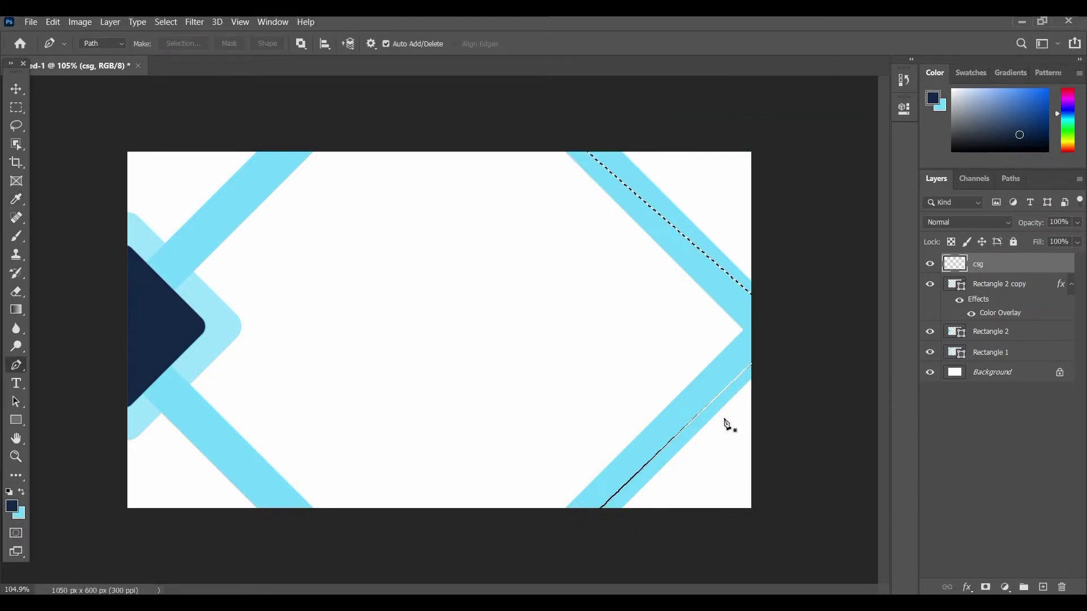
{"action": "key", "text": "alt+BackSpace"}
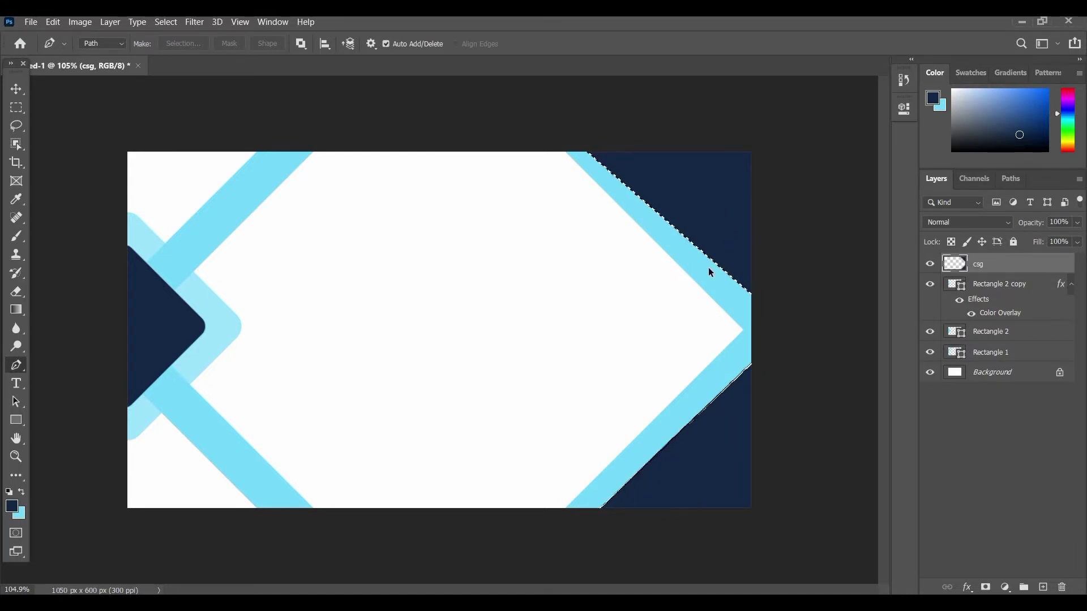
{"action": "key", "text": "ctrl+plus"}
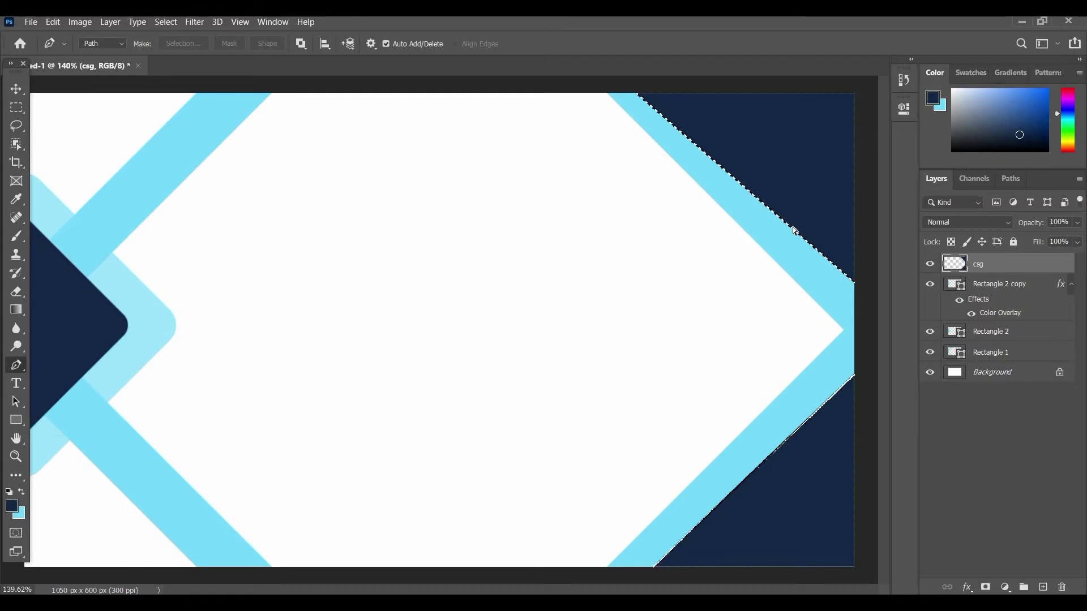
{"action": "key", "text": "ctrl+d"}
{"action": "left_click_drag", "start_coordinate": [991, 272], "coordinate": [1013, 366]}
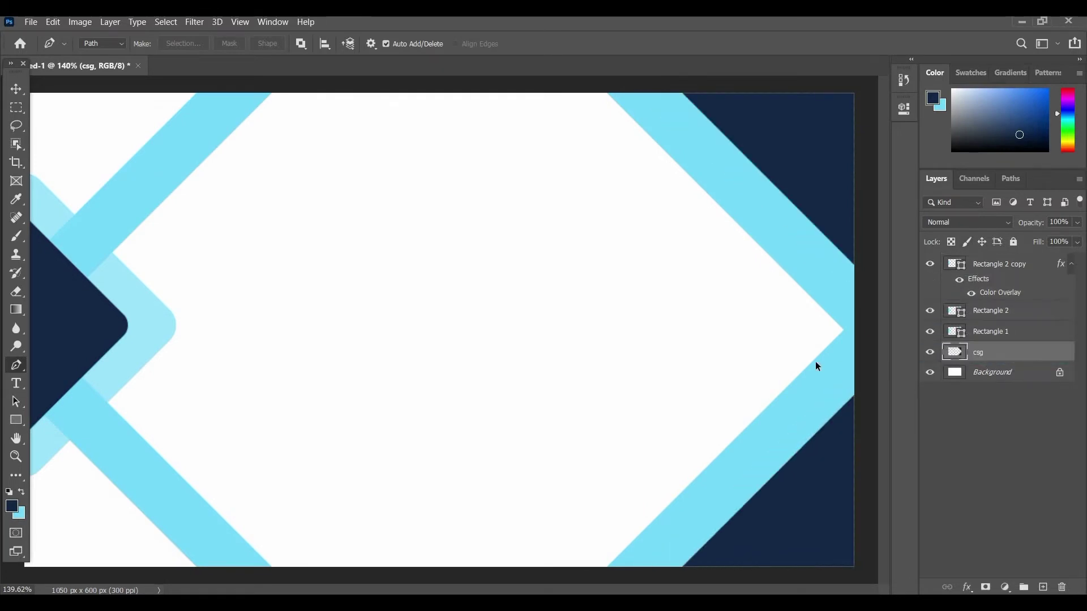
{"action": "key", "text": "ctrl+minus"}
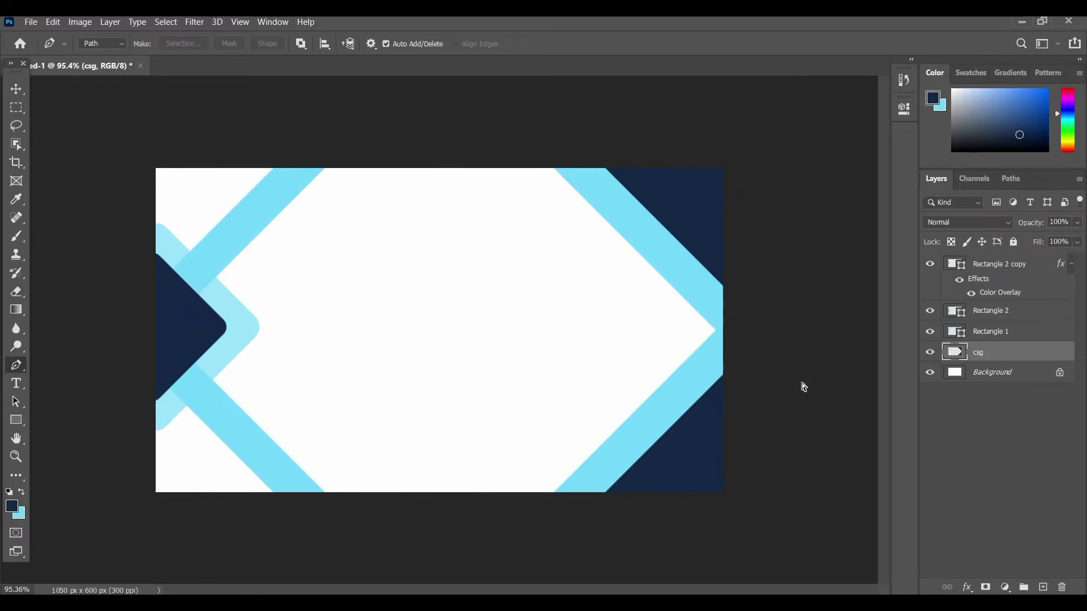
{"action": "key", "text": "ctrl+plus"}
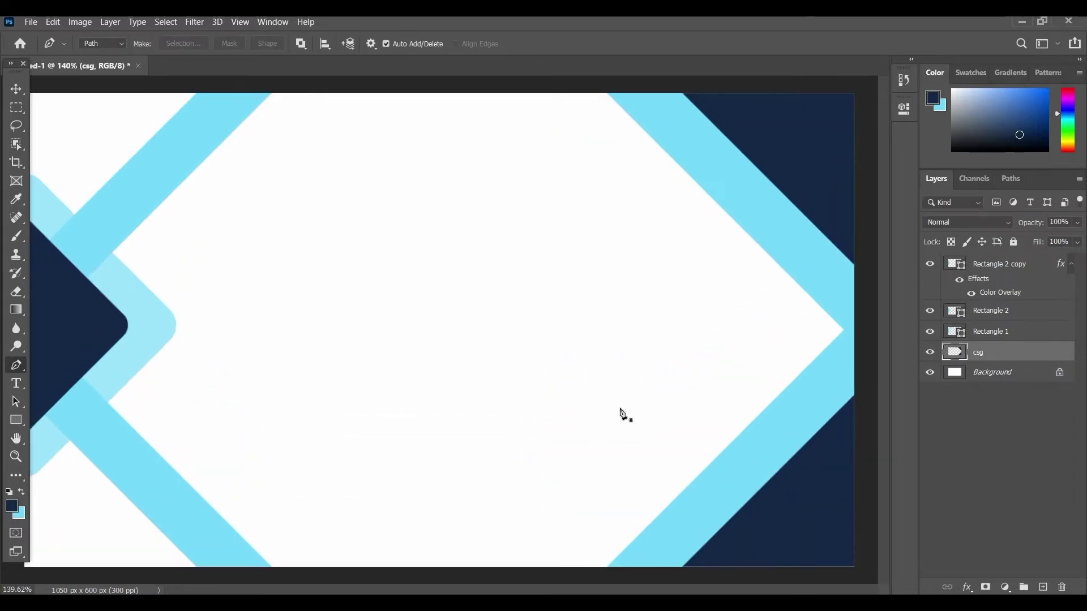
Type 'Company Name' in Lower-WestSide font as a new text line left of centre.
{"action": "key", "text": "v"}
{"action": "scroll", "coordinate": [662, 400], "scroll_direction": "up", "scroll_amount": 1}
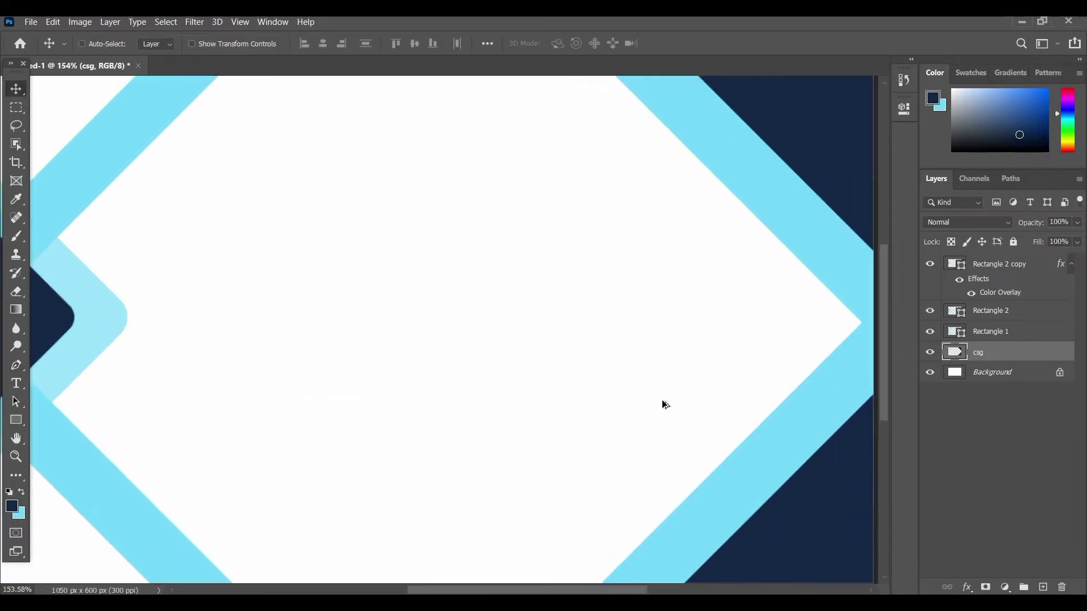
{"action": "left_click_drag", "start_coordinate": [521, 402], "coordinate": [557, 407]}
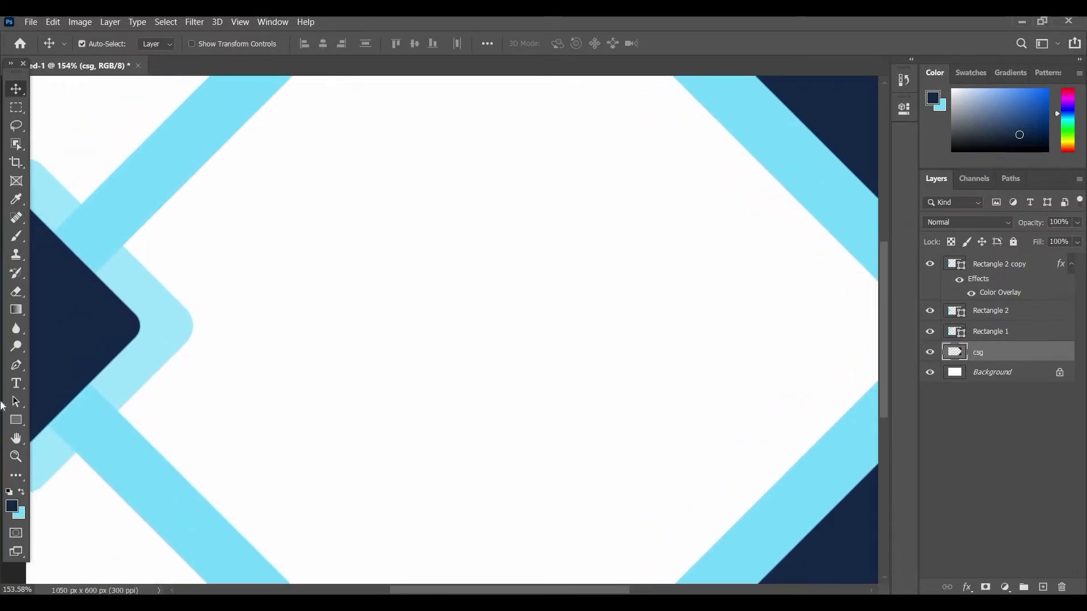
{"action": "left_click", "coordinate": [21, 385]}
{"action": "left_click", "coordinate": [357, 289]}
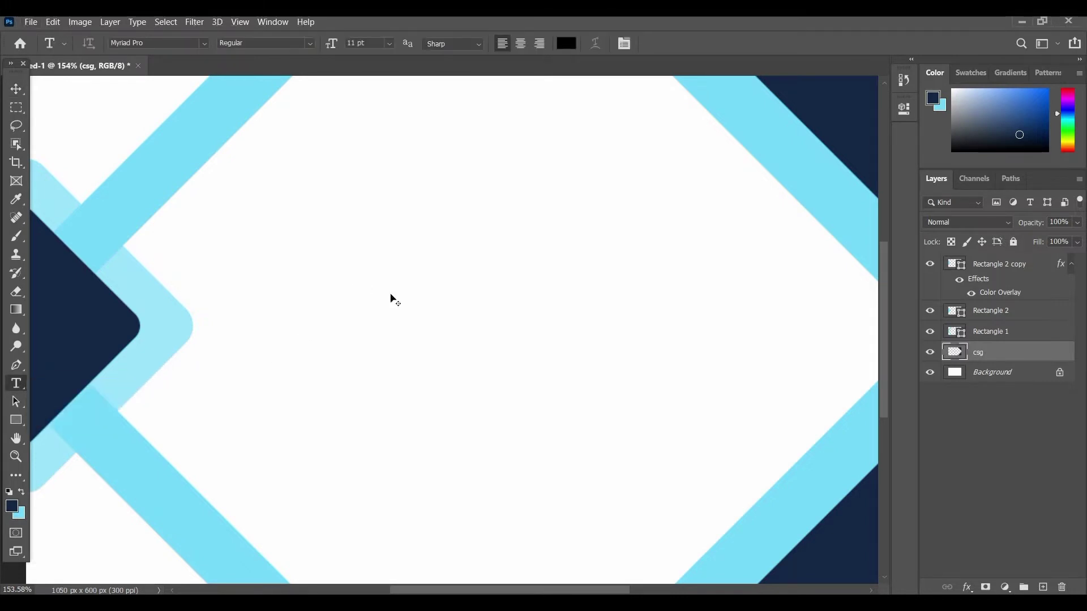
{"action": "scroll", "coordinate": [394, 300], "scroll_direction": "down", "scroll_amount": 1}
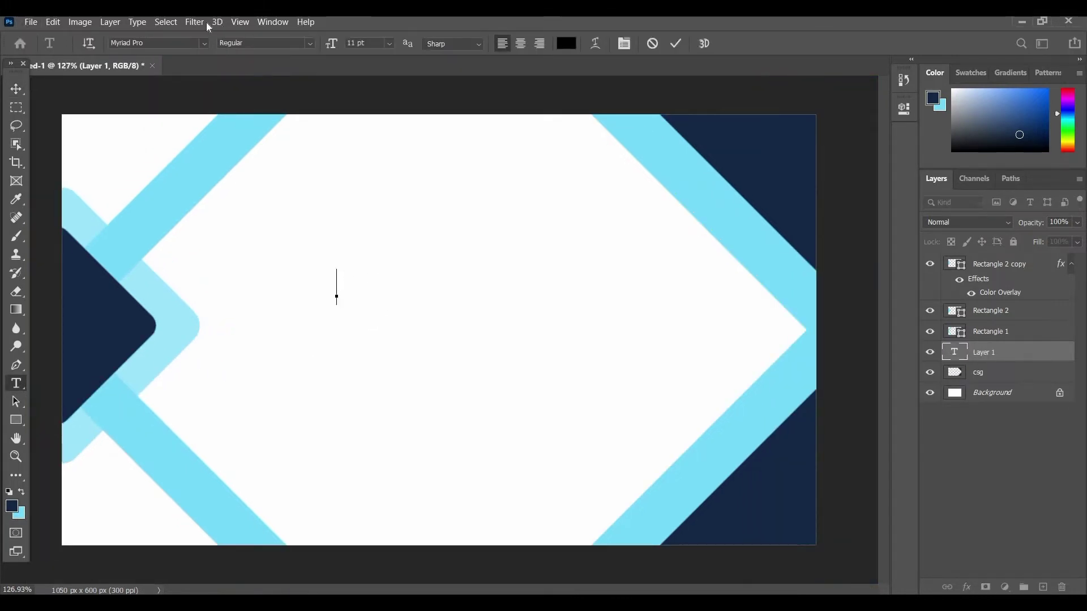
{"action": "left_click", "coordinate": [206, 42]}
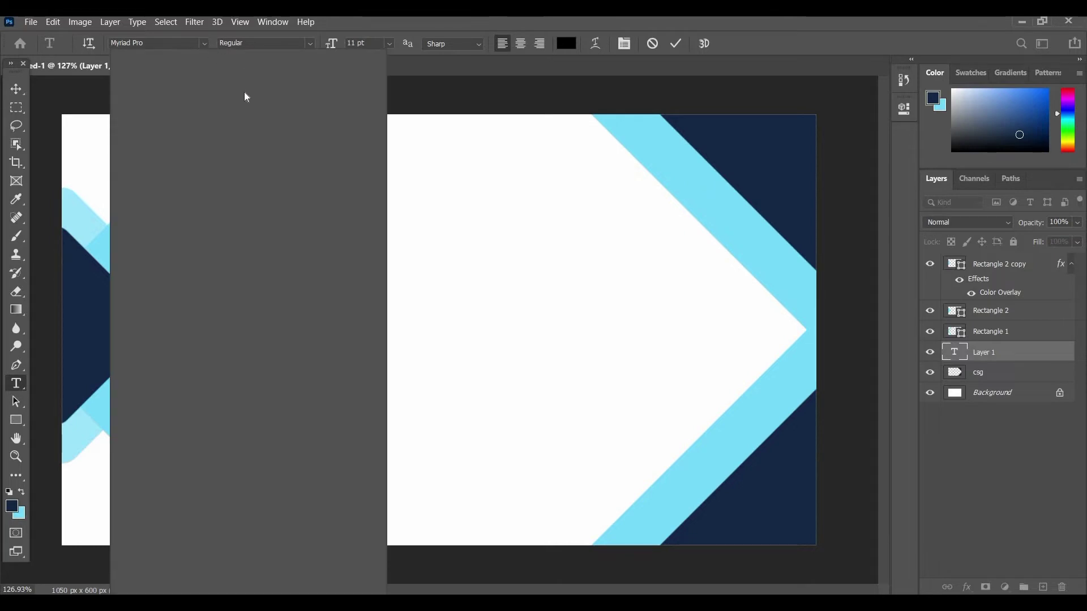
{"action": "scroll", "coordinate": [281, 107], "scroll_direction": "up", "scroll_amount": 1}
{"action": "scroll", "coordinate": [281, 108], "scroll_direction": "up", "scroll_amount": 1}
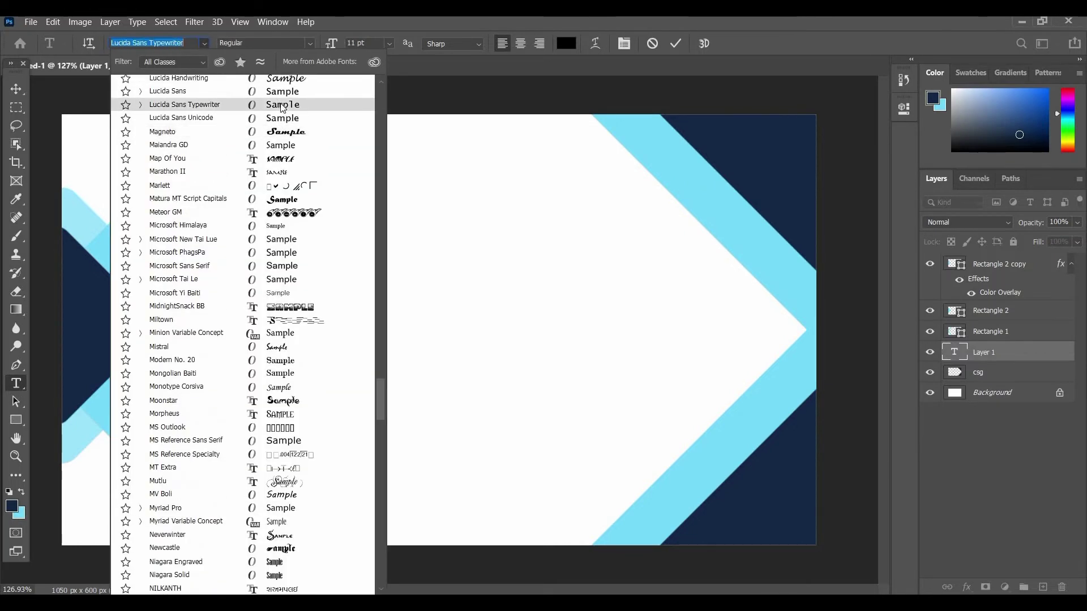
{"action": "scroll", "coordinate": [284, 116], "scroll_direction": "up", "scroll_amount": 1}
{"action": "scroll", "coordinate": [286, 125], "scroll_direction": "up", "scroll_amount": 1}
{"action": "scroll", "coordinate": [289, 141], "scroll_direction": "up", "scroll_amount": 1}
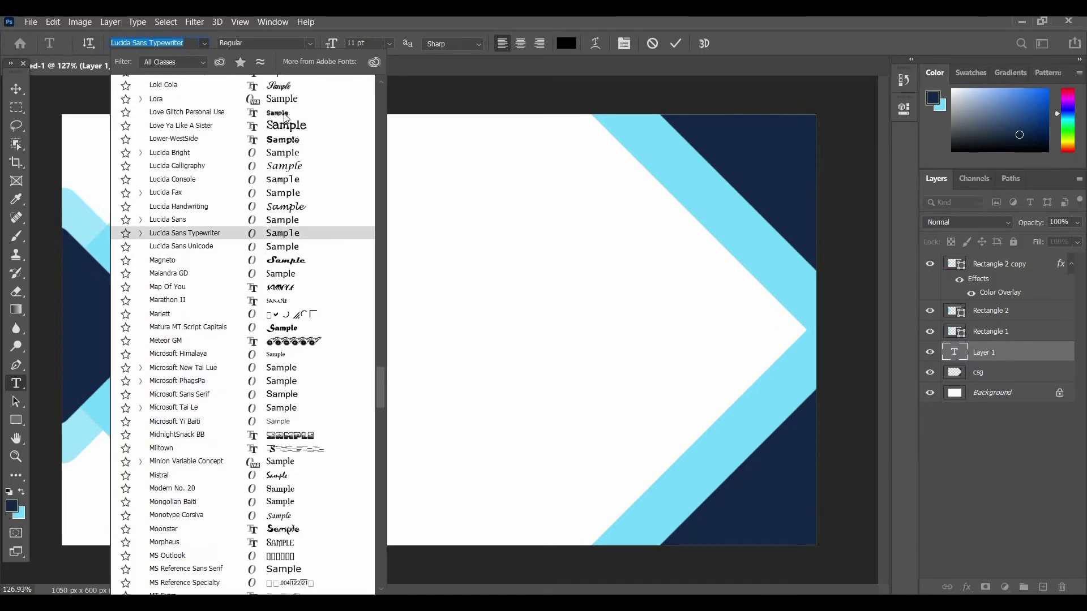
{"action": "scroll", "coordinate": [295, 164], "scroll_direction": "up", "scroll_amount": 1}
{"action": "left_click", "coordinate": [295, 176]}
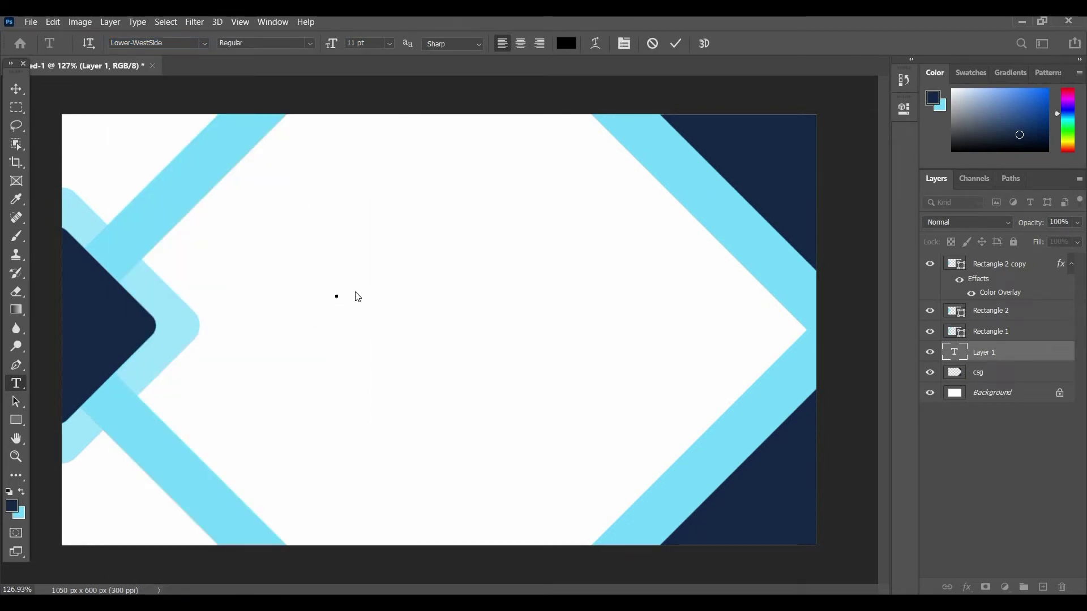
{"action": "type", "text": "Co"}
{"action": "type", "text": "mpany"}
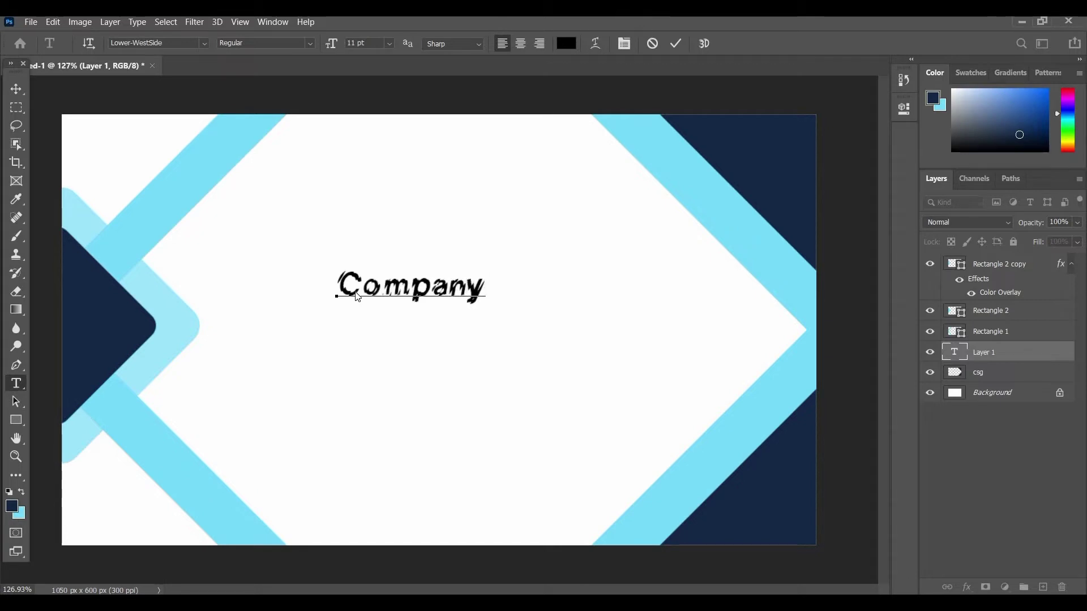
{"action": "type", "text": " Name"}
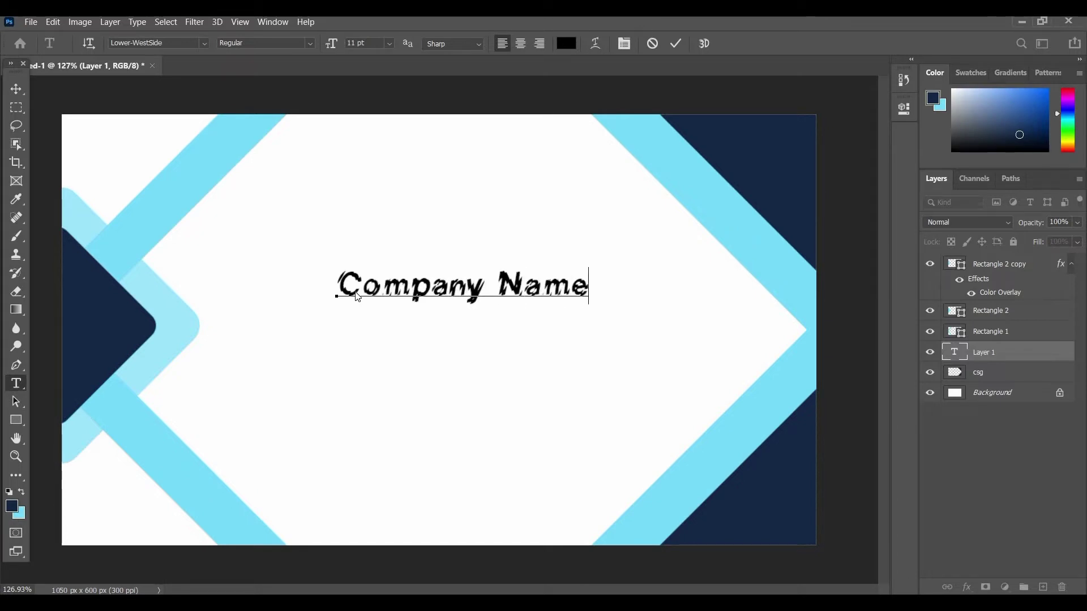
Change the heading font to Arial Rounded MT Bold and shift it slightly left.
{"action": "key", "text": "ctrl+a"}
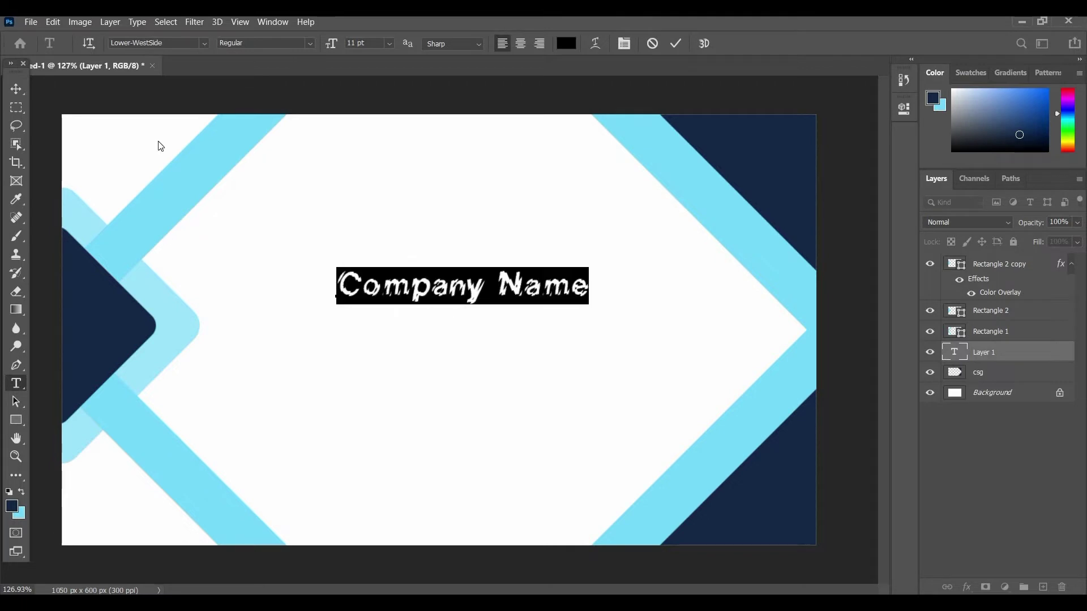
{"action": "left_click", "coordinate": [205, 42]}
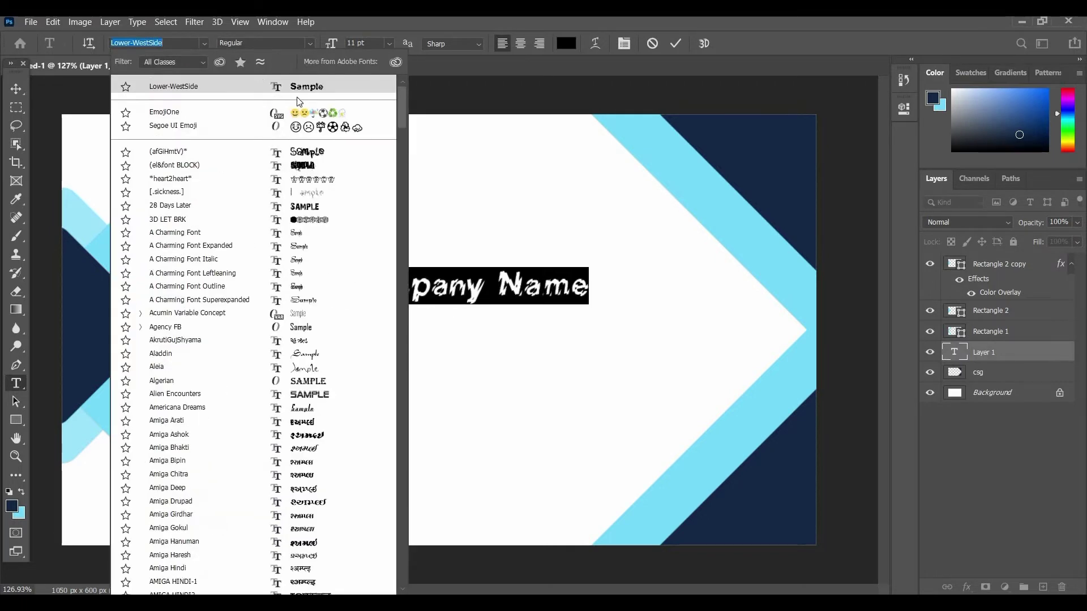
{"action": "left_click", "coordinate": [301, 86]}
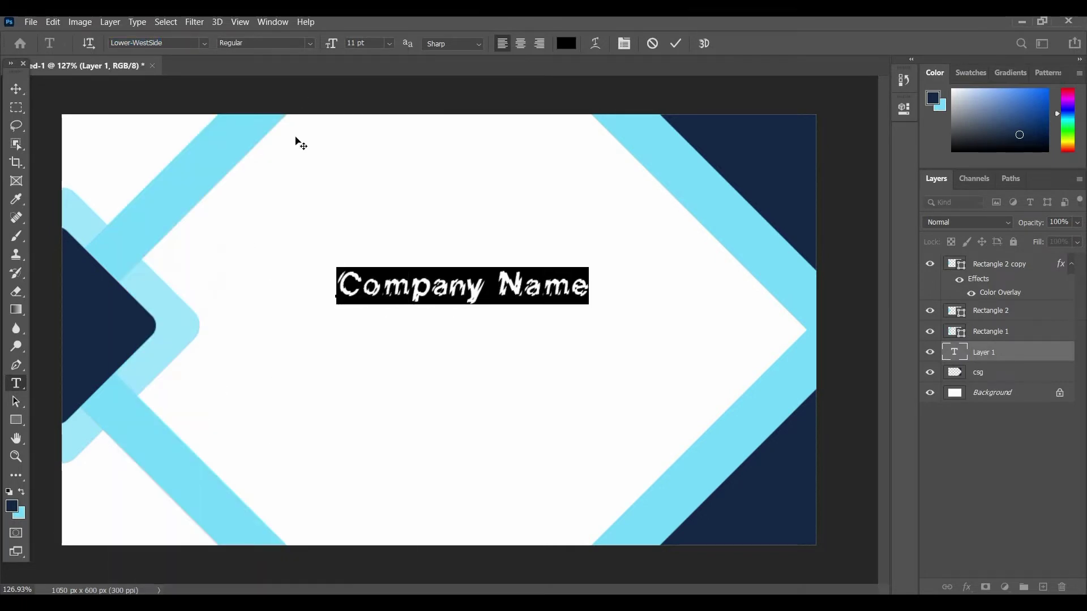
{"action": "left_click", "coordinate": [205, 43]}
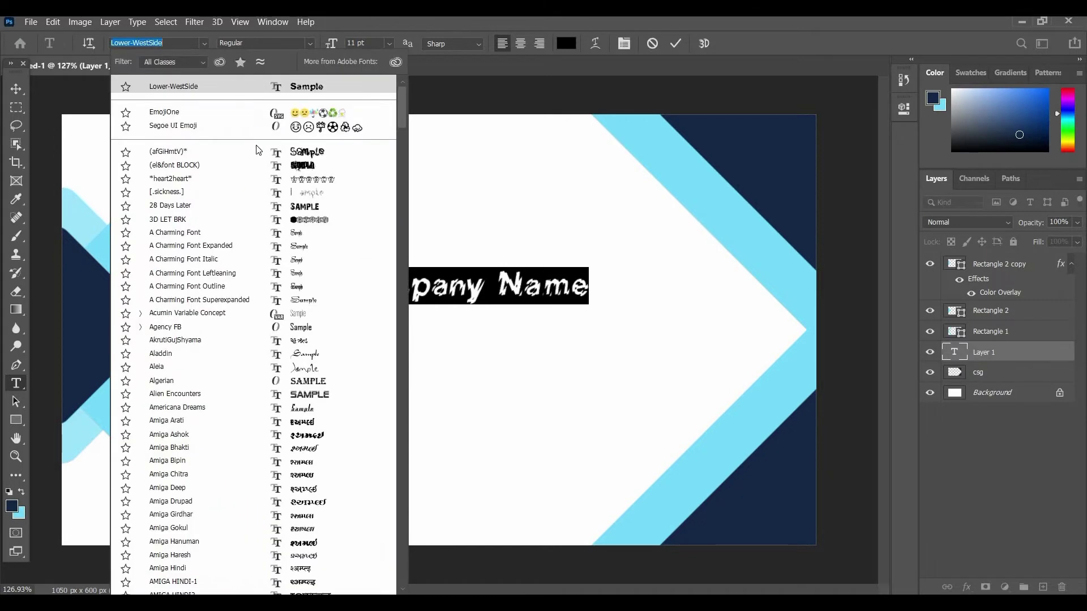
{"action": "key", "text": "Down"}
{"action": "key", "text": "Down"}
{"action": "key", "text": "Down"}
{"action": "key", "text": "Down"}
{"action": "key", "text": "Down"}
{"action": "key", "text": "Down"}
{"action": "key", "text": "Down"}
{"action": "key", "text": "Down"}
{"action": "key", "text": "Down"}
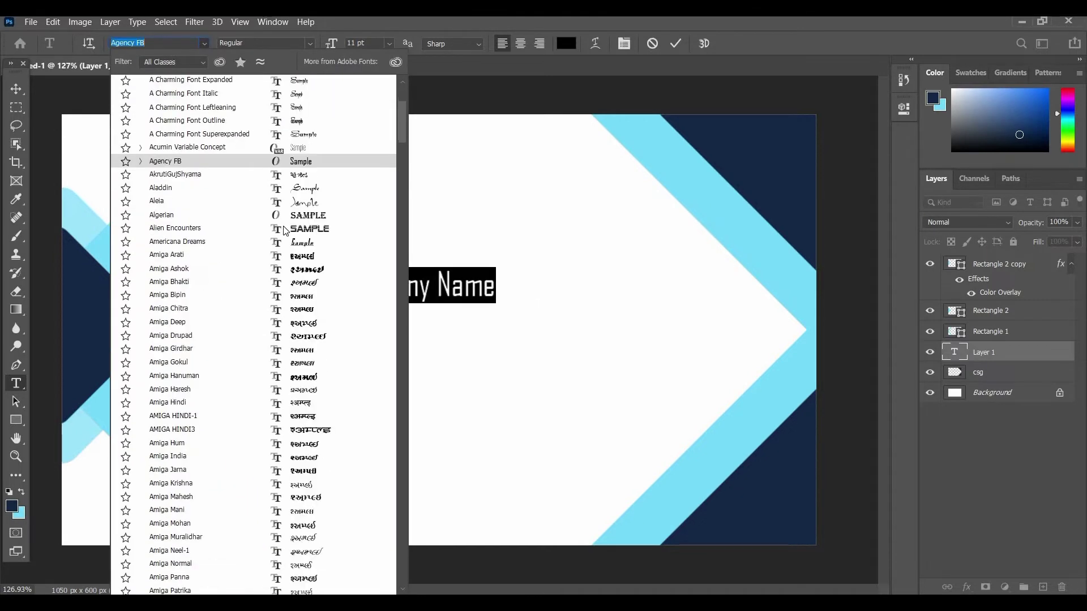
{"action": "key", "text": "Down"}
{"action": "key", "text": "Down"}
{"action": "key", "text": "Down"}
{"action": "key", "text": "Down"}
{"action": "key", "text": "Down"}
{"action": "key", "text": "Down"}
{"action": "key", "text": "Down"}
{"action": "key", "text": "Down"}
{"action": "key", "text": "Down"}
{"action": "key", "text": "Down"}
{"action": "key", "text": "Down"}
{"action": "key", "text": "Down"}
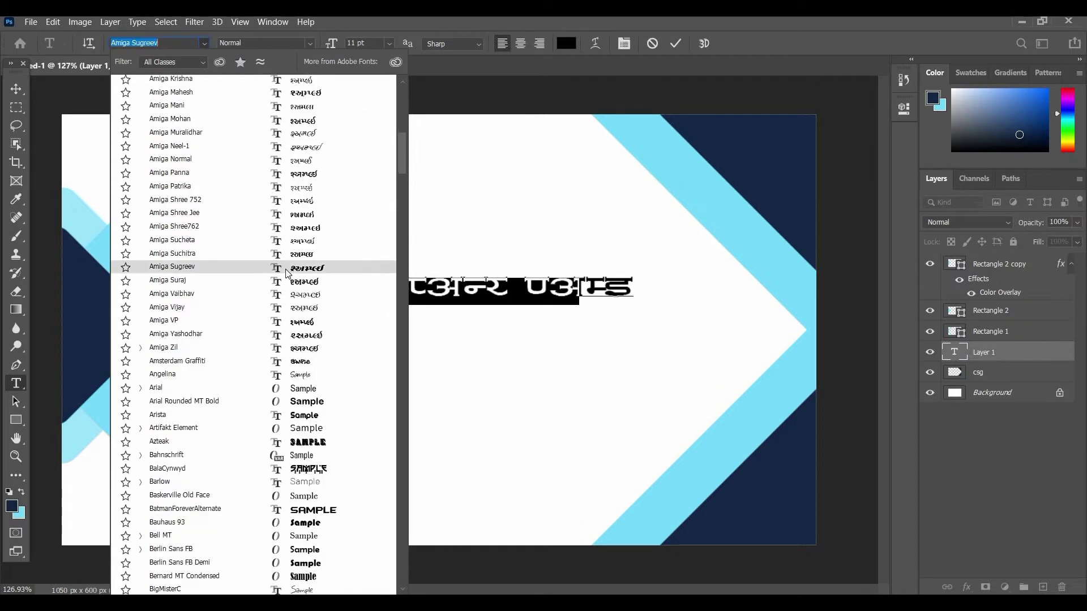
{"action": "key", "text": "Down"}
{"action": "key", "text": "Down"}
{"action": "key", "text": "Down"}
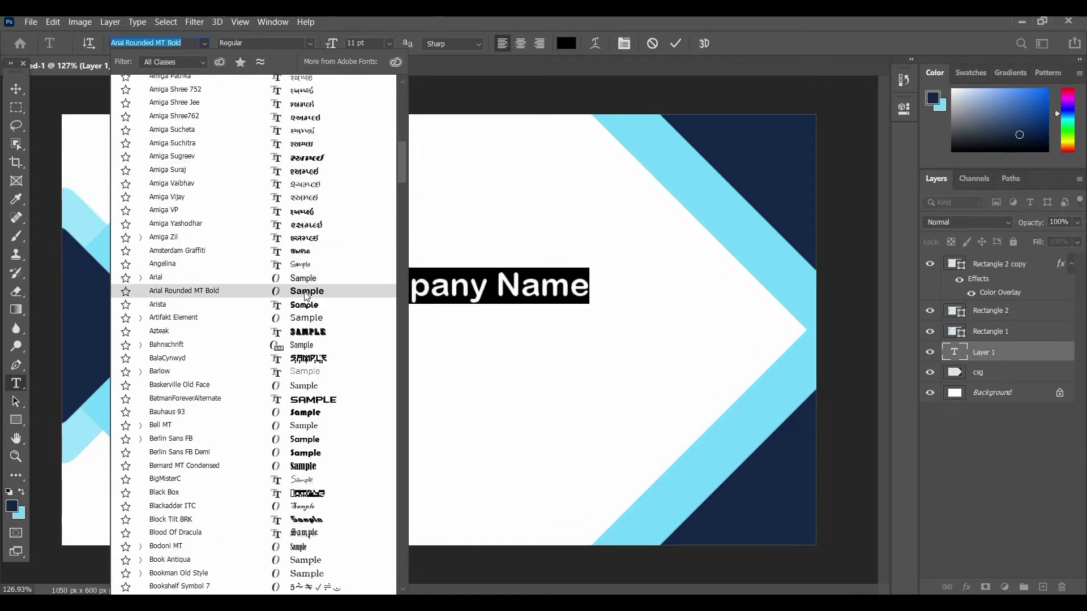
{"action": "left_click", "coordinate": [304, 295]}
{"action": "left_click", "coordinate": [15, 88]}
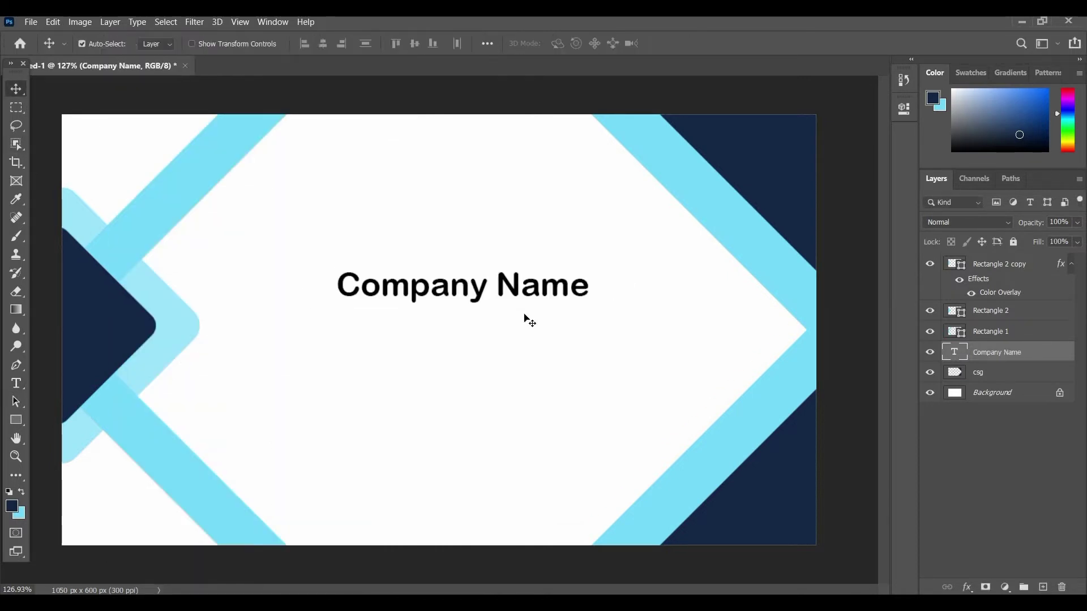
{"action": "left_click_drag", "start_coordinate": [478, 287], "coordinate": [457, 291]}
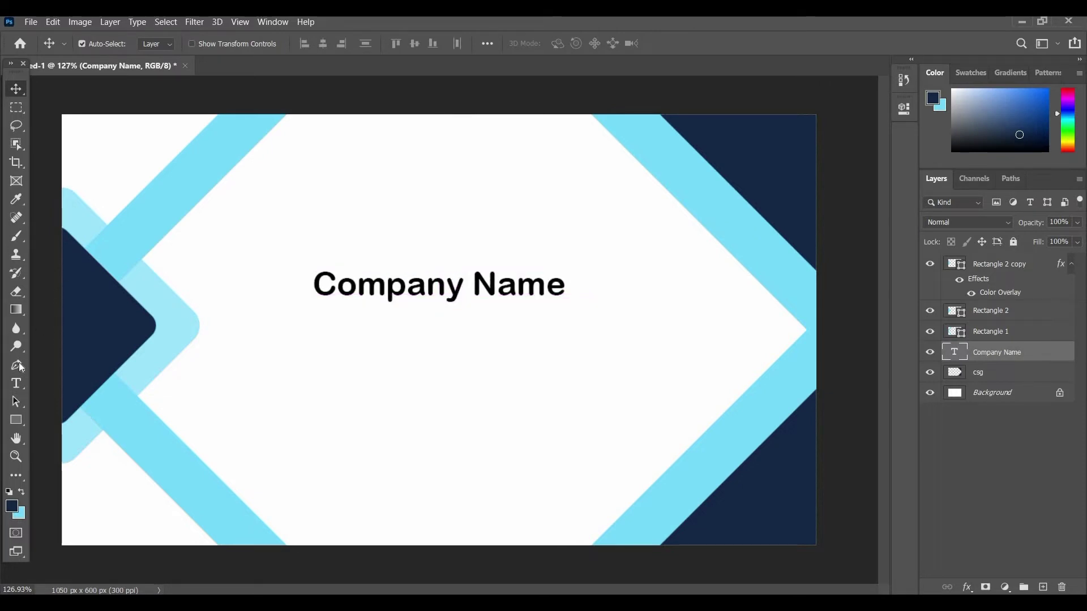
{"action": "left_click", "coordinate": [16, 383]}
{"action": "left_click", "coordinate": [320, 342]}
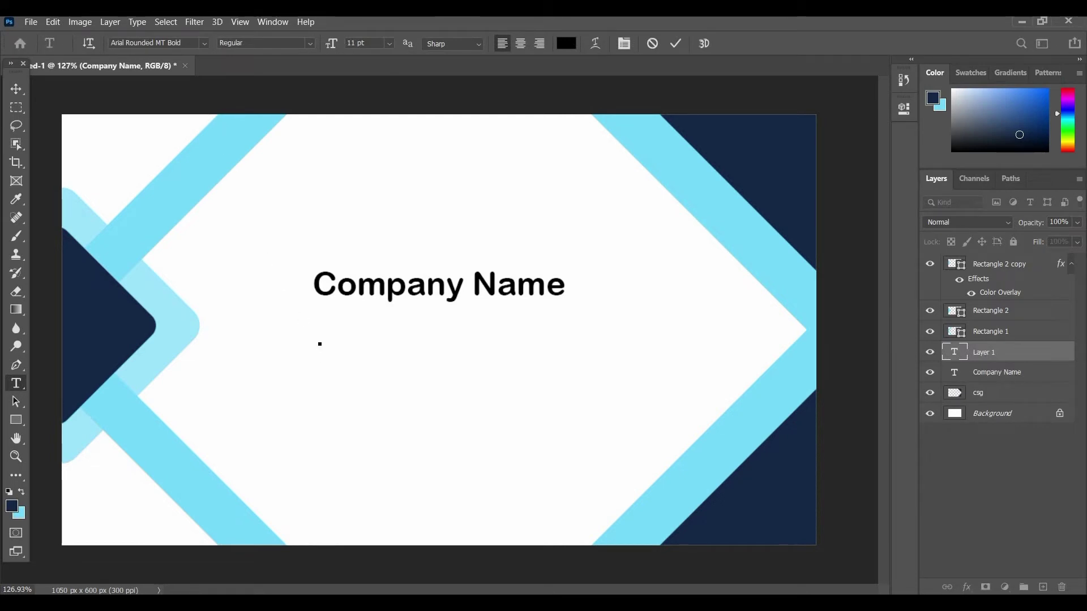
{"action": "left_click_drag", "start_coordinate": [336, 45], "coordinate": [335, 46]}
{"action": "type", "text": ".com"}
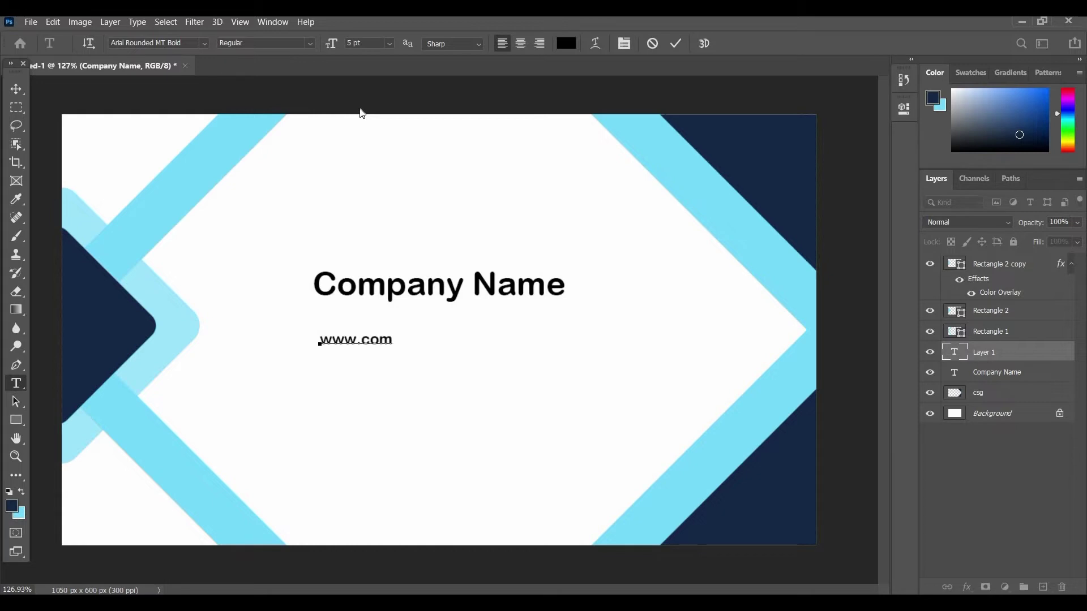
{"action": "type", "text": "pant"}
{"action": "type", "text": "com"}
{"action": "left_click", "coordinate": [15, 89]}
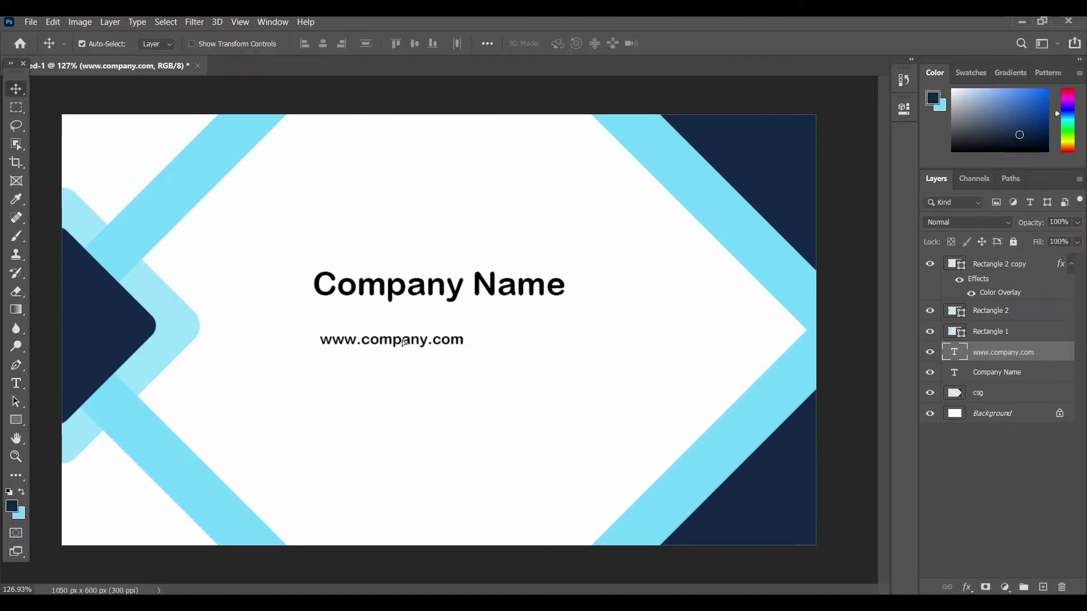
{"action": "left_click_drag", "start_coordinate": [403, 341], "coordinate": [439, 337]}
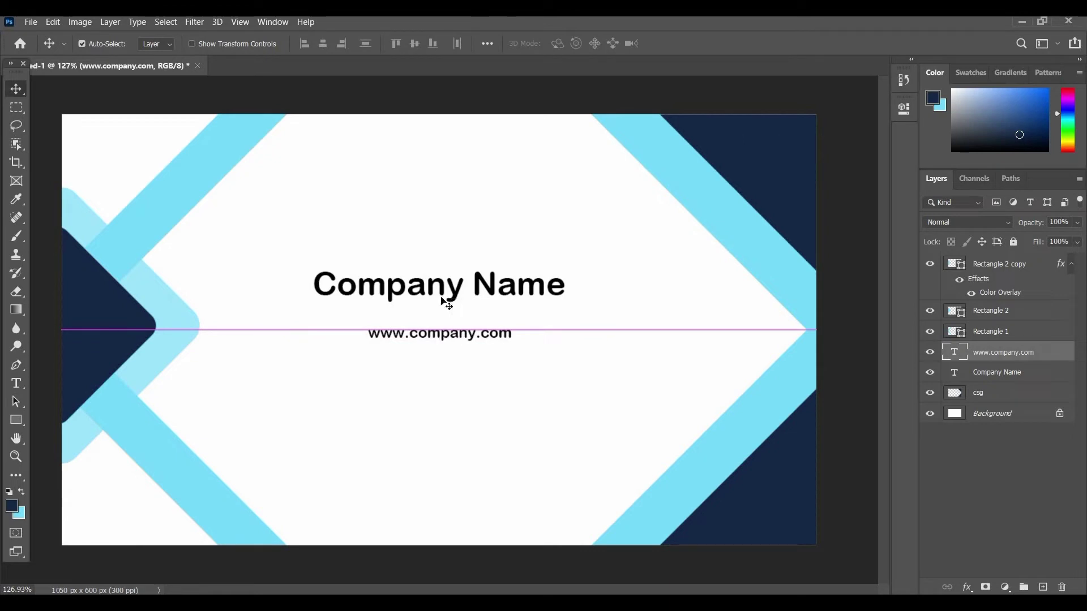
Lower Company Name slightly toward the web address line.
{"action": "mouse_move", "coordinate": [450, 286]}
{"action": "left_mouse_down"}
{"action": "mouse_move", "coordinate": [463, 312]}
{"action": "mouse_move", "coordinate": [457, 345]}
{"action": "mouse_move", "coordinate": [456, 313]}
{"action": "left_mouse_up"}
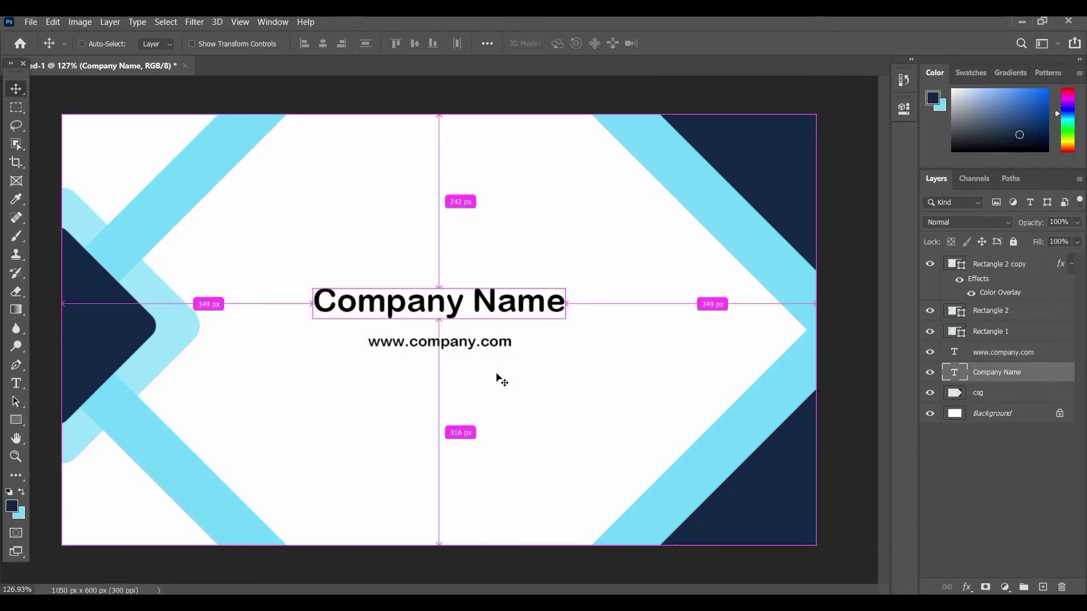
{"action": "scroll", "coordinate": [492, 370], "scroll_direction": "up", "scroll_amount": 1}
{"action": "scroll", "coordinate": [474, 354], "scroll_direction": "down", "scroll_amount": 2}
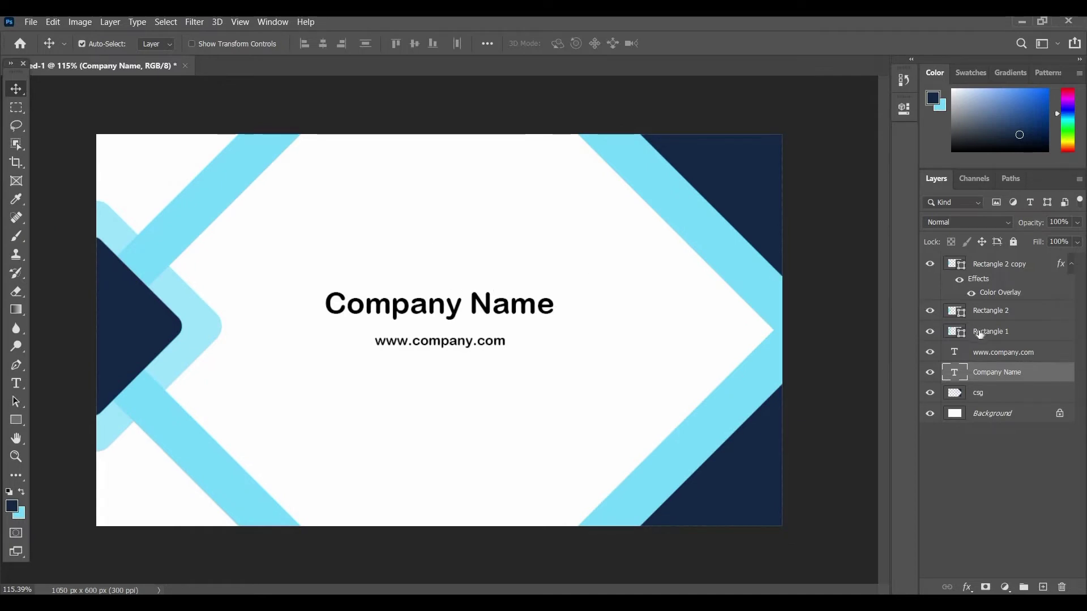
Group the rectangle and csg shape layers into Group 1 and check its visibility.
{"action": "left_click_drag", "start_coordinate": [820, 182], "coordinate": [723, 252]}
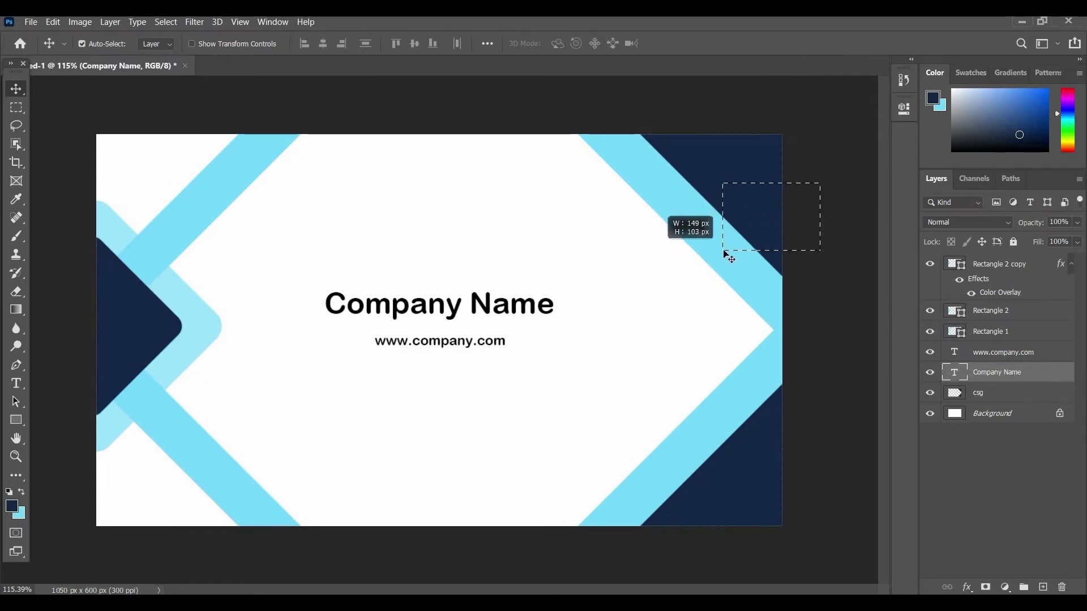
{"action": "key", "text": "ctrl"}
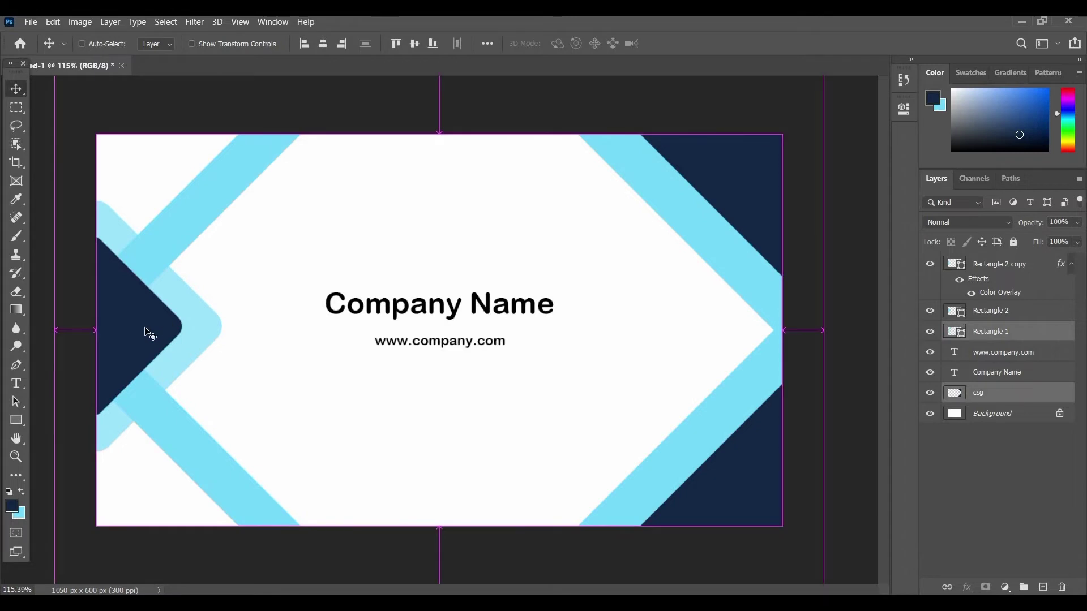
{"action": "left_click", "coordinate": [1040, 311], "text": "ctrl"}
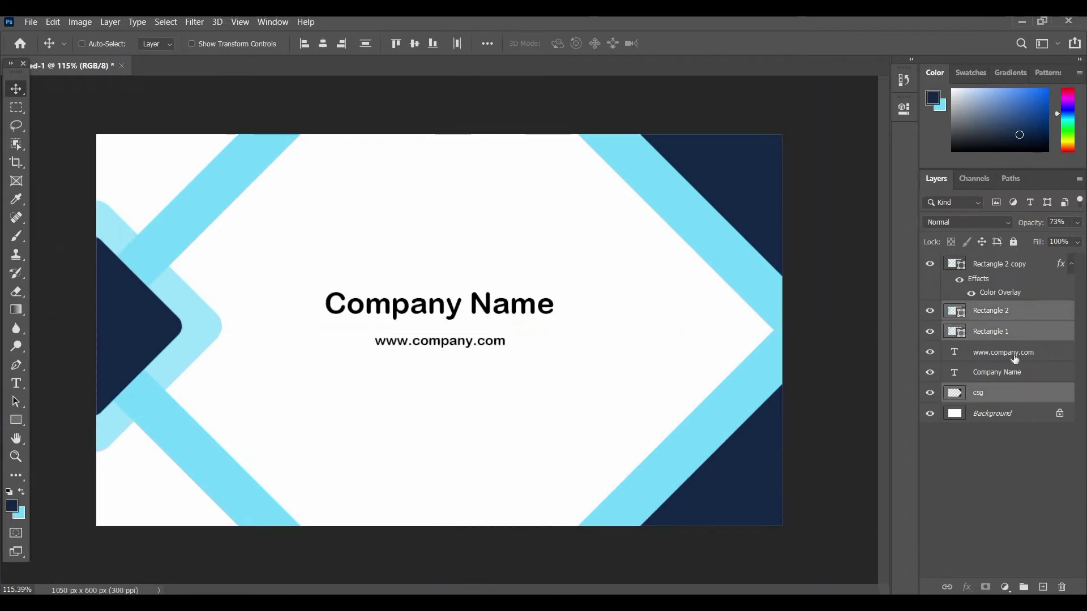
{"action": "left_click", "coordinate": [988, 264], "text": "ctrl"}
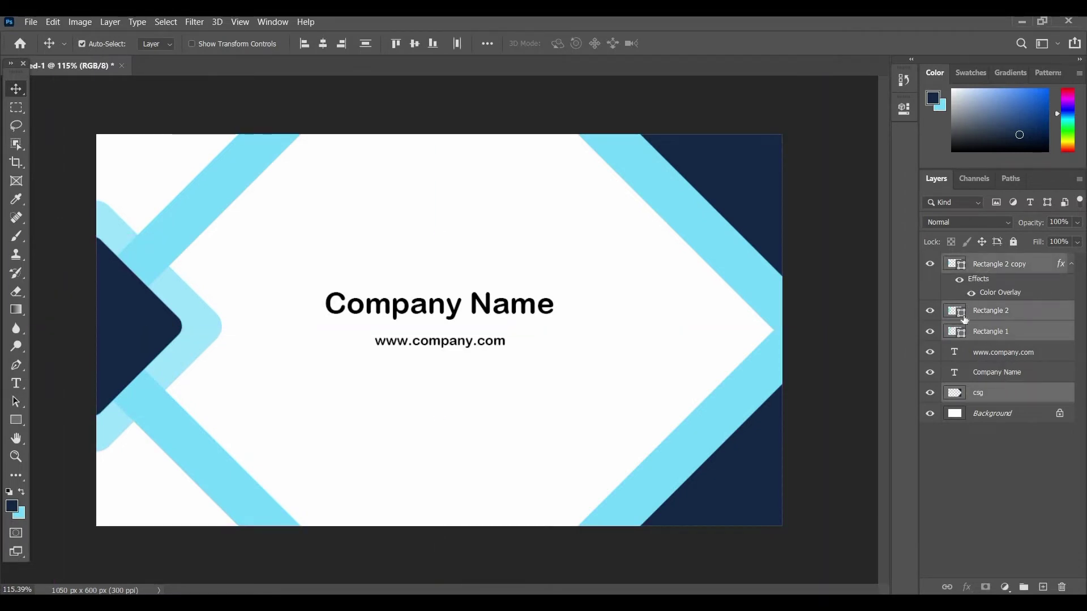
{"action": "key", "text": "ctrl+g"}
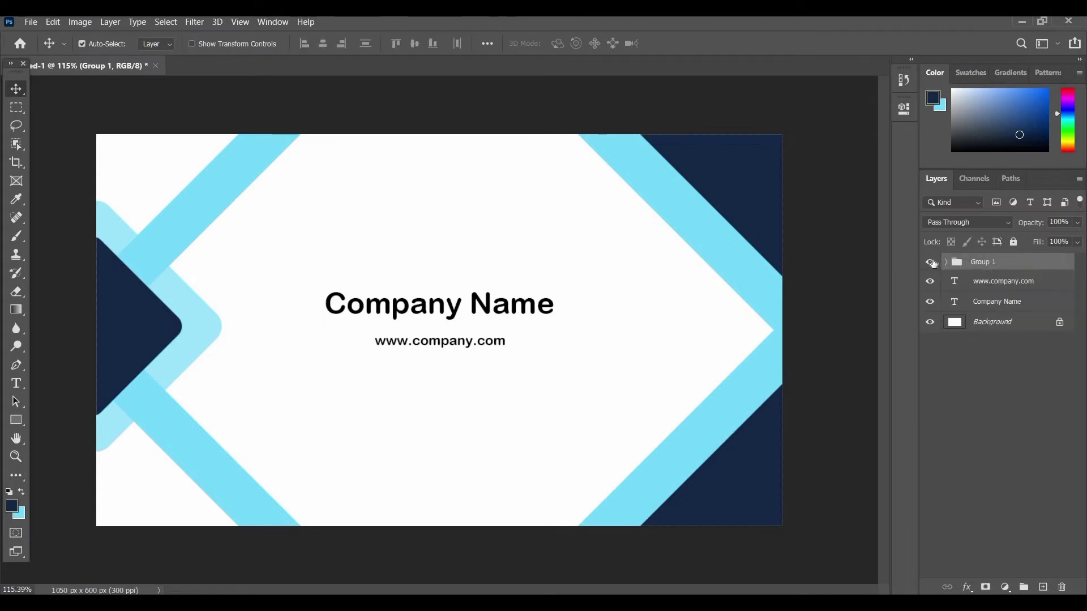
{"action": "left_click", "coordinate": [930, 262]}
{"action": "left_click", "coordinate": [930, 262]}
{"action": "left_click", "coordinate": [931, 262]}
Create a new 1050 × 600 px document and zoom in on it.
{"action": "left_click", "coordinate": [31, 22]}
{"action": "left_click", "coordinate": [57, 36]}
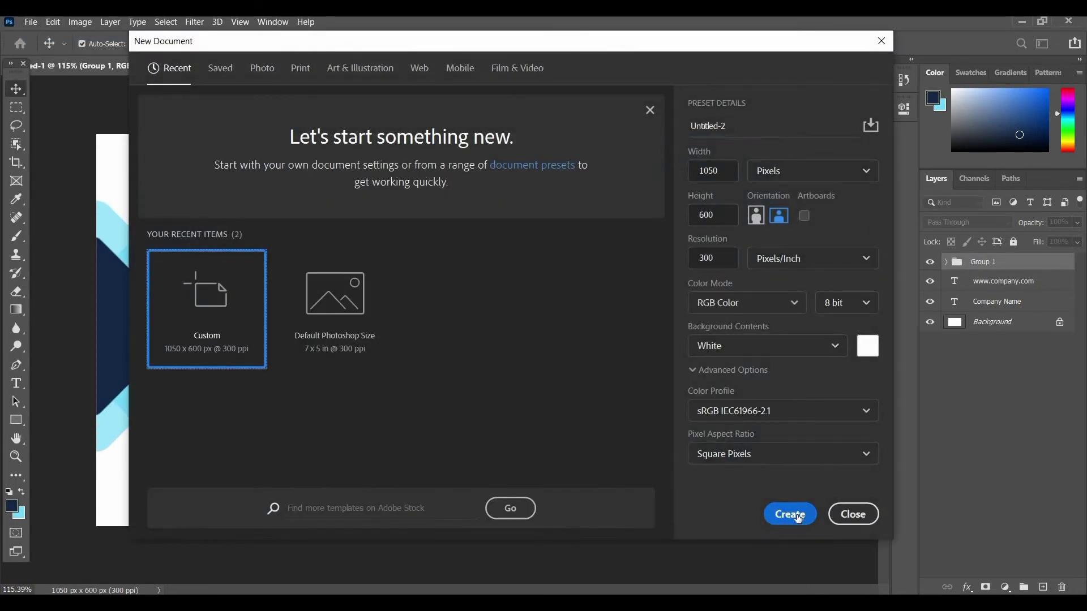
{"action": "left_click", "coordinate": [790, 515]}
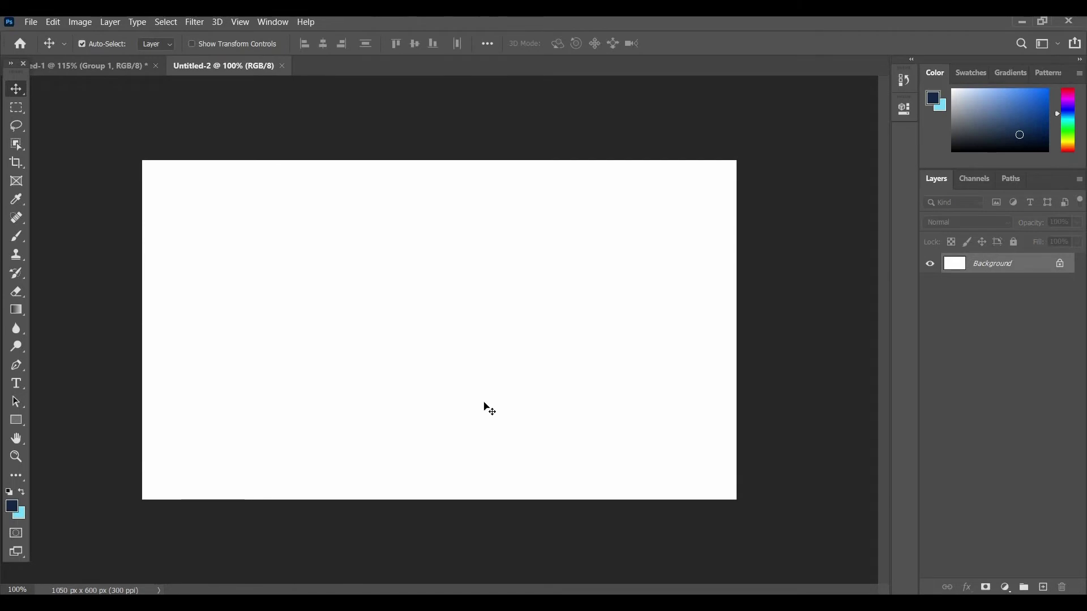
{"action": "key", "text": "ctrl+plus"}
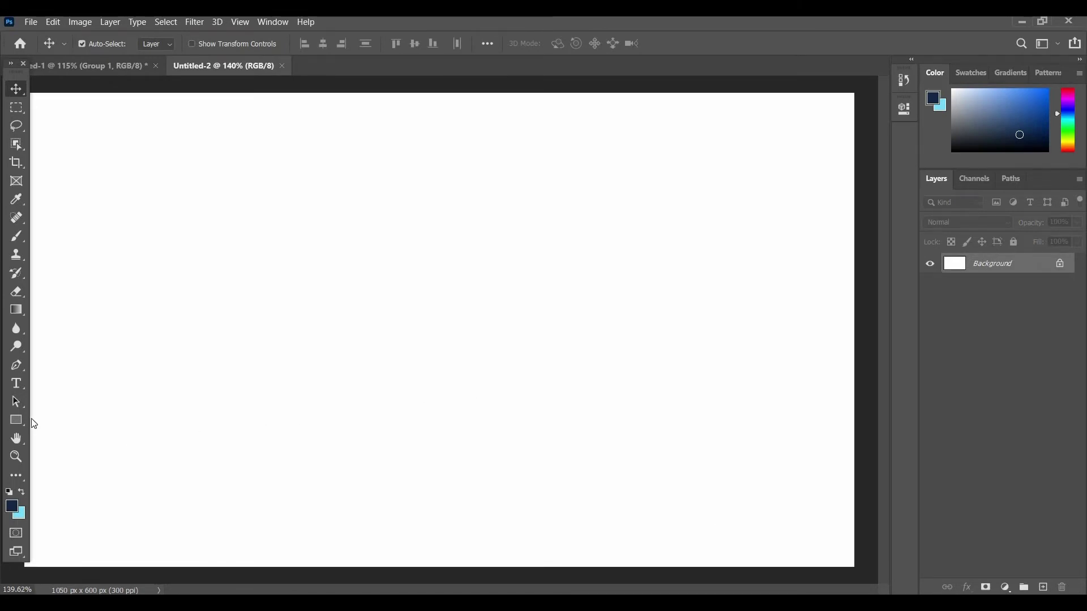
Draw a navy 294 px square with 25 px rounded corners.
{"action": "left_click", "coordinate": [17, 420]}
{"action": "mouse_move", "coordinate": [131, 279]}
{"action": "left_mouse_down"}
{"action": "mouse_move", "coordinate": [509, 483]}
{"action": "mouse_move", "coordinate": [591, 511]}
{"action": "left_mouse_up"}
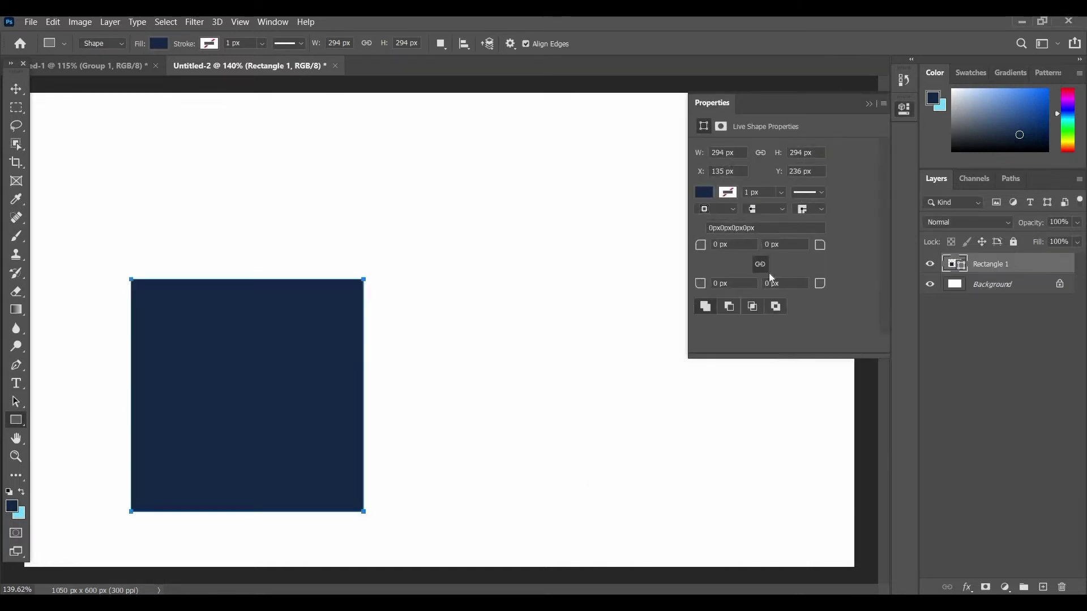
{"action": "mouse_move", "coordinate": [700, 251]}
{"action": "left_mouse_down"}
{"action": "mouse_move", "coordinate": [722, 249]}
{"action": "mouse_move", "coordinate": [717, 260]}
{"action": "left_mouse_up"}
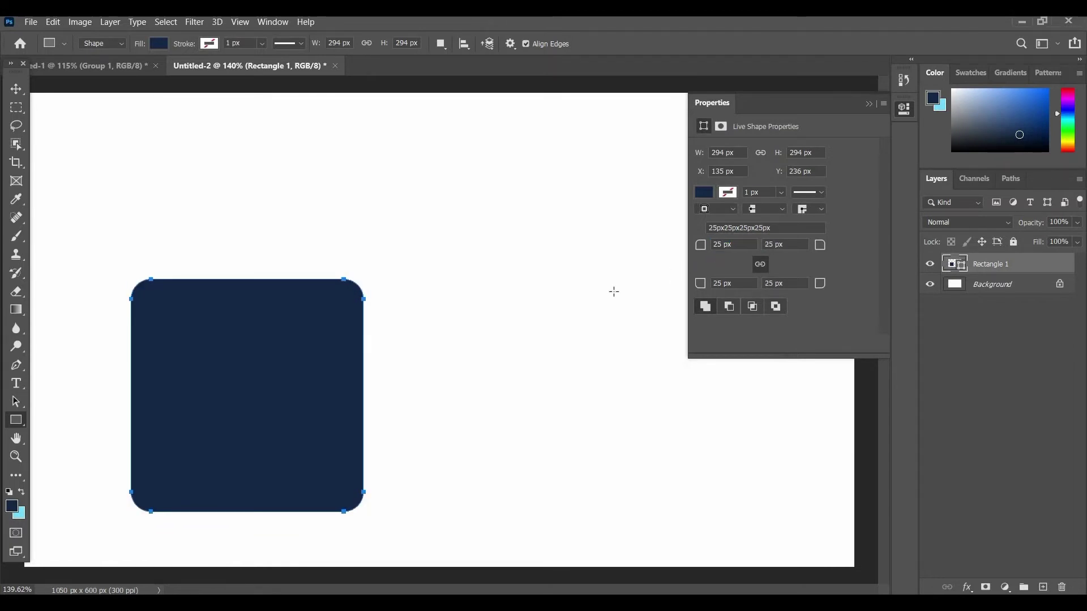
{"action": "left_click", "coordinate": [868, 104]}
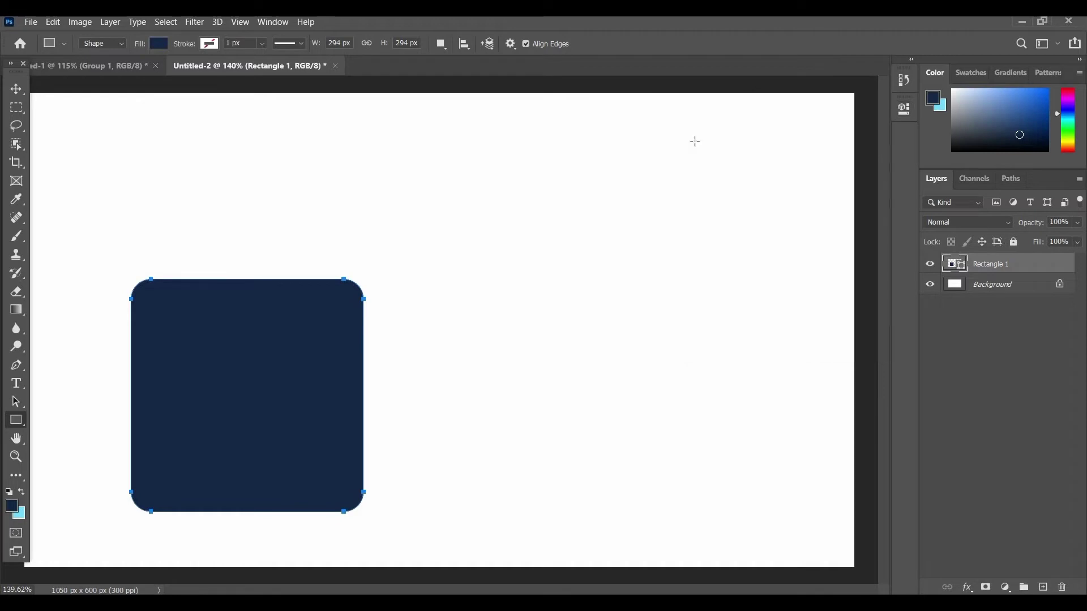
{"action": "left_click", "coordinate": [16, 88]}
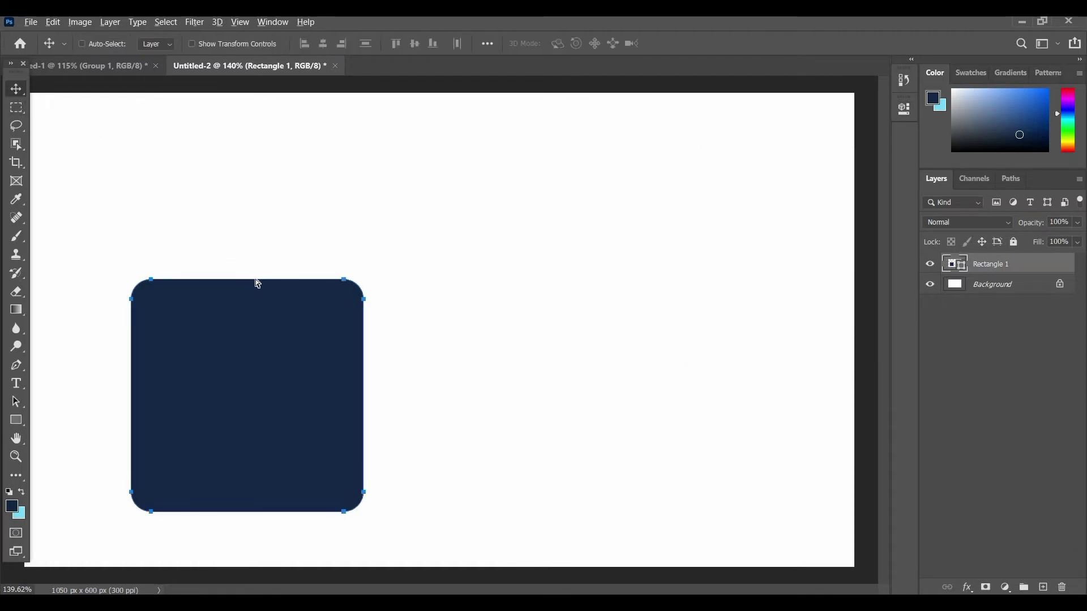
Start rotating and enlarging the navy rounded square toward the lower-left corner.
{"action": "scroll", "coordinate": [257, 283], "scroll_direction": "down", "scroll_amount": 1}
{"action": "left_click", "coordinate": [437, 345], "text": "ctrl"}
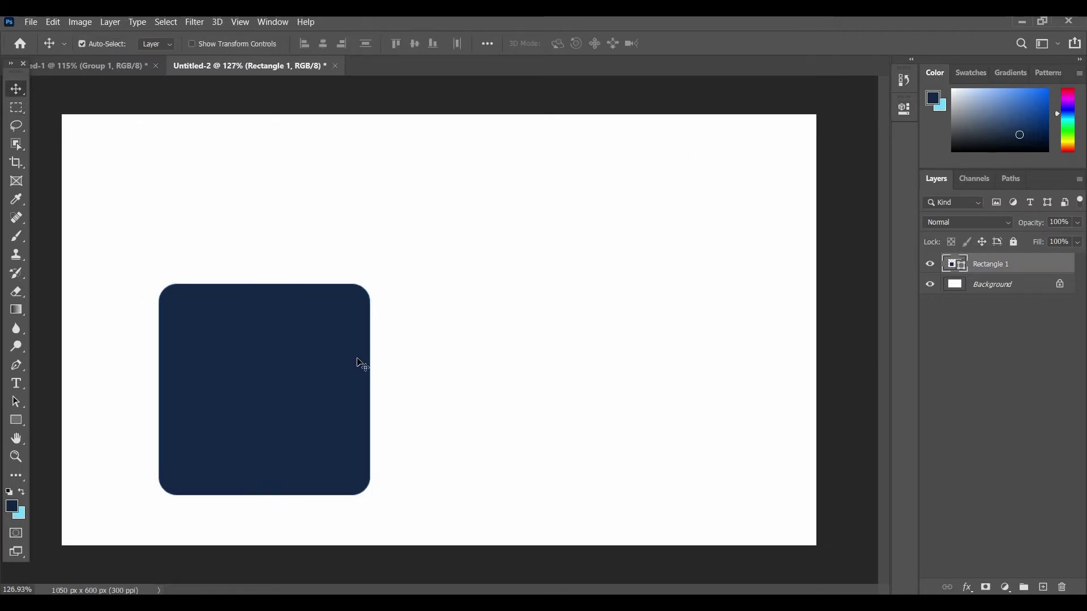
{"action": "key", "text": "ctrl+z"}
{"action": "key", "text": "ctrl+t"}
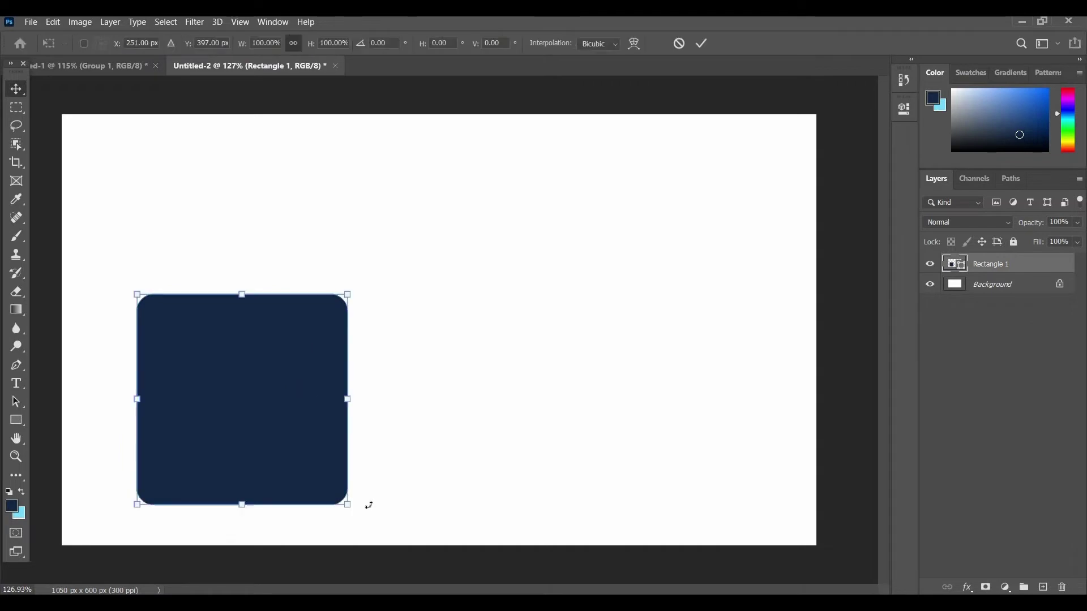
{"action": "left_click_drag", "start_coordinate": [365, 514], "coordinate": [416, 461]}
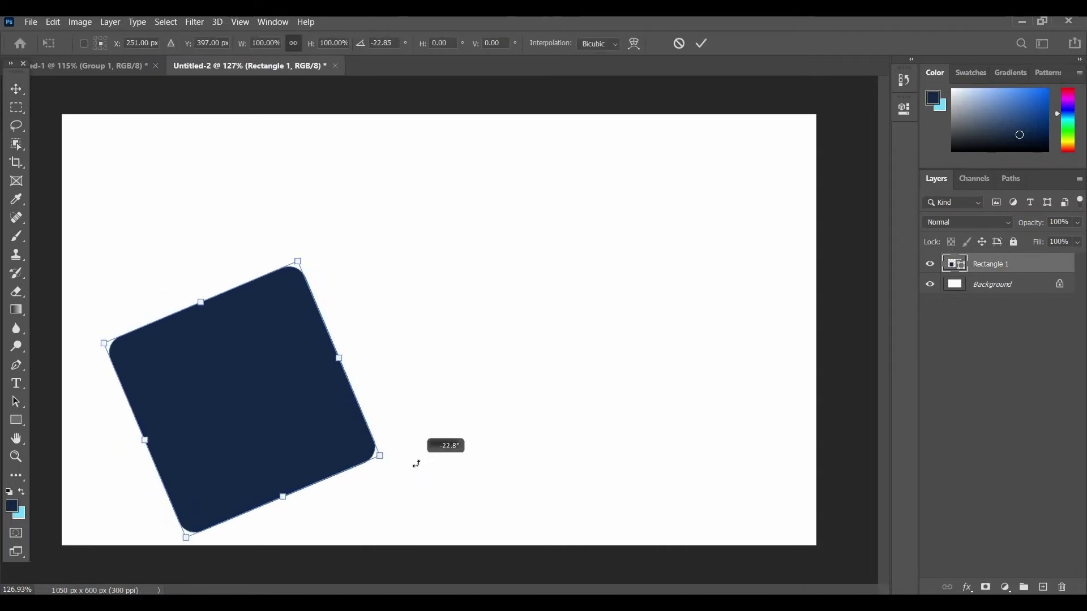
{"action": "left_click_drag", "start_coordinate": [199, 464], "coordinate": [127, 488]}
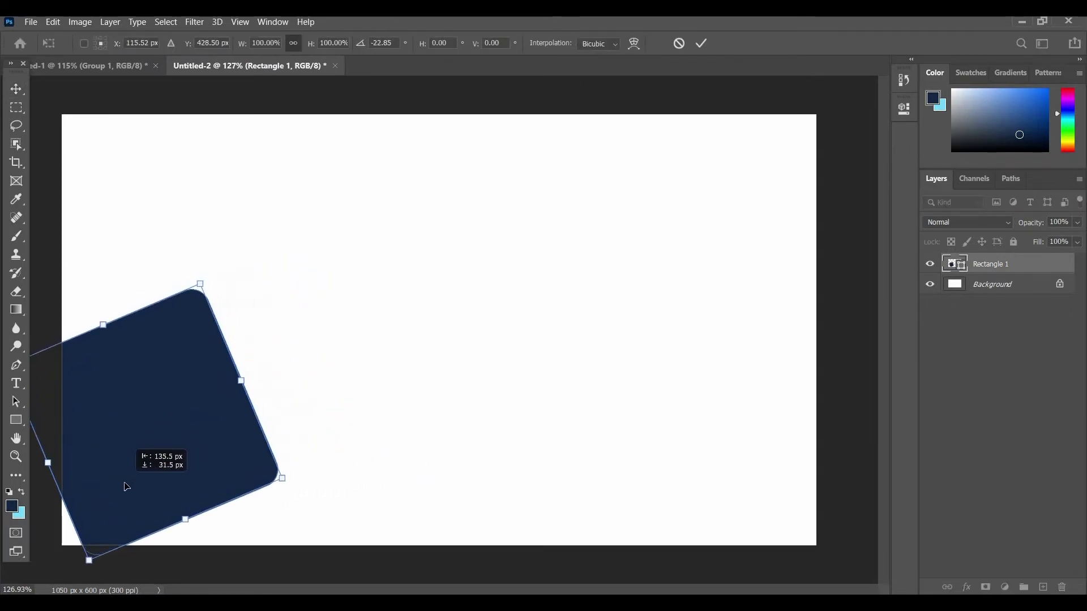
{"action": "mouse_move", "coordinate": [315, 498]}
{"action": "left_mouse_down"}
{"action": "mouse_move", "coordinate": [325, 427]}
{"action": "mouse_move", "coordinate": [333, 471]}
{"action": "left_mouse_up"}
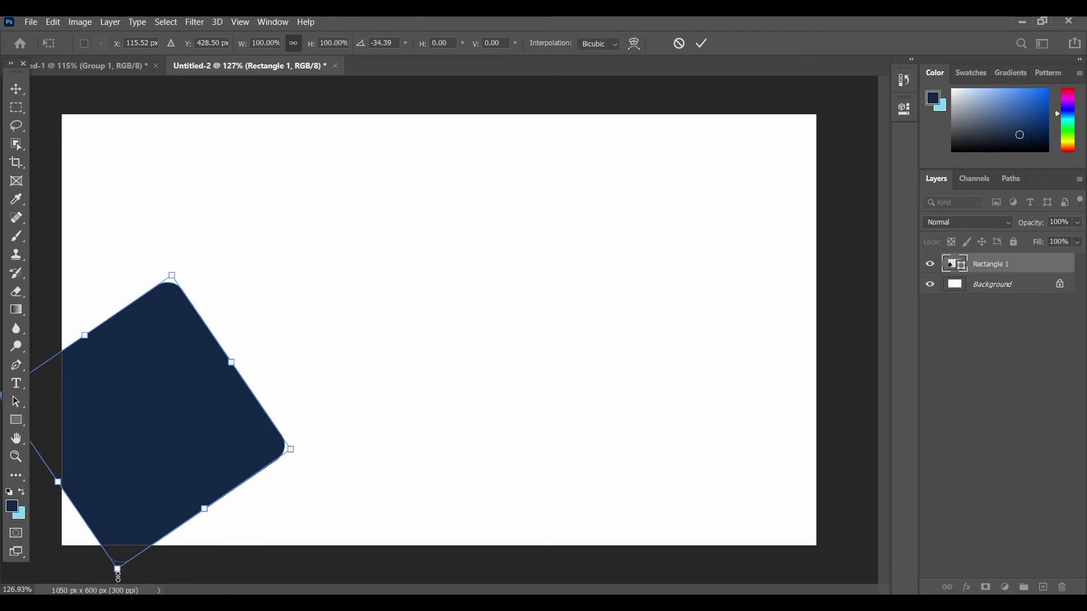
{"action": "left_click_drag", "start_coordinate": [118, 576], "coordinate": [111, 601]}
{"action": "mouse_move", "coordinate": [144, 465]}
{"action": "left_mouse_down"}
{"action": "mouse_move", "coordinate": [129, 511]}
{"action": "mouse_move", "coordinate": [121, 503]}
{"action": "left_mouse_up"}
Finish the square at about 45°, enlarged about 159%, cut off at the left edge.
{"action": "left_click_drag", "start_coordinate": [324, 508], "coordinate": [319, 444]}
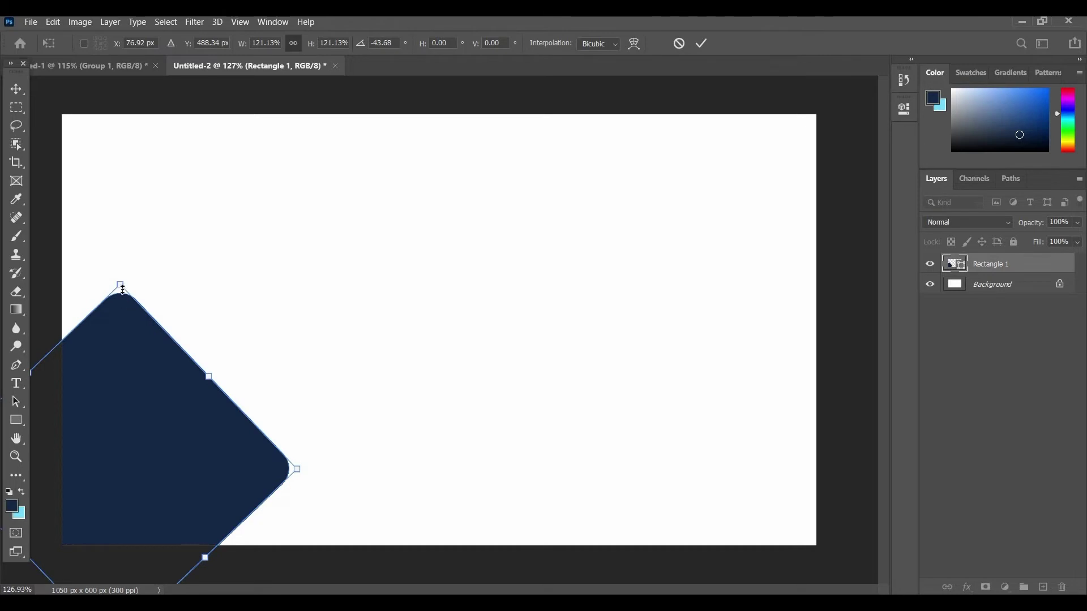
{"action": "left_click_drag", "start_coordinate": [118, 260], "coordinate": [117, 213]}
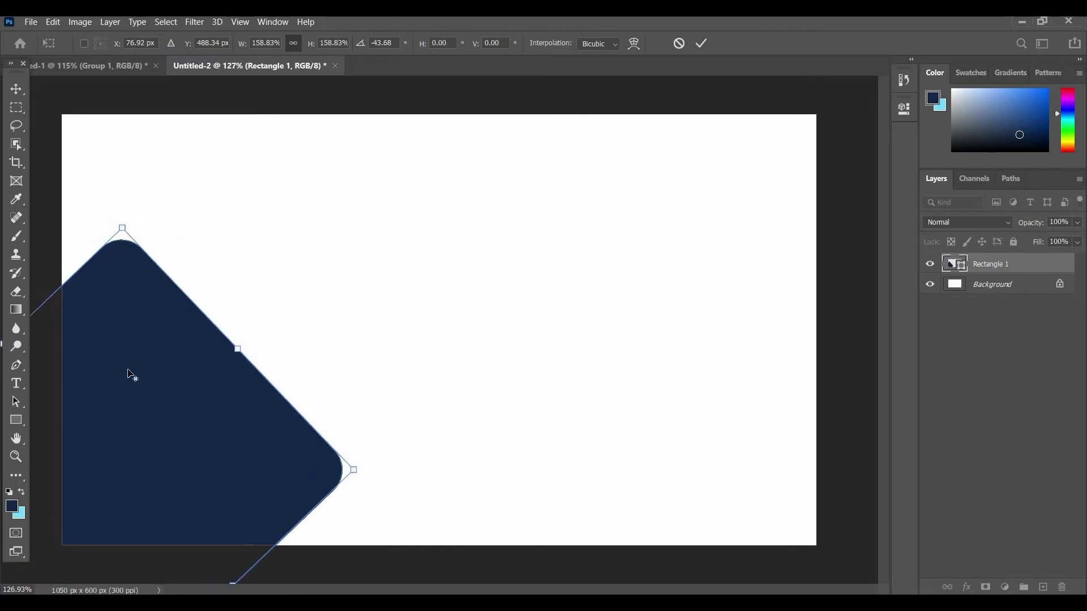
{"action": "left_click_drag", "start_coordinate": [111, 380], "coordinate": [100, 388]}
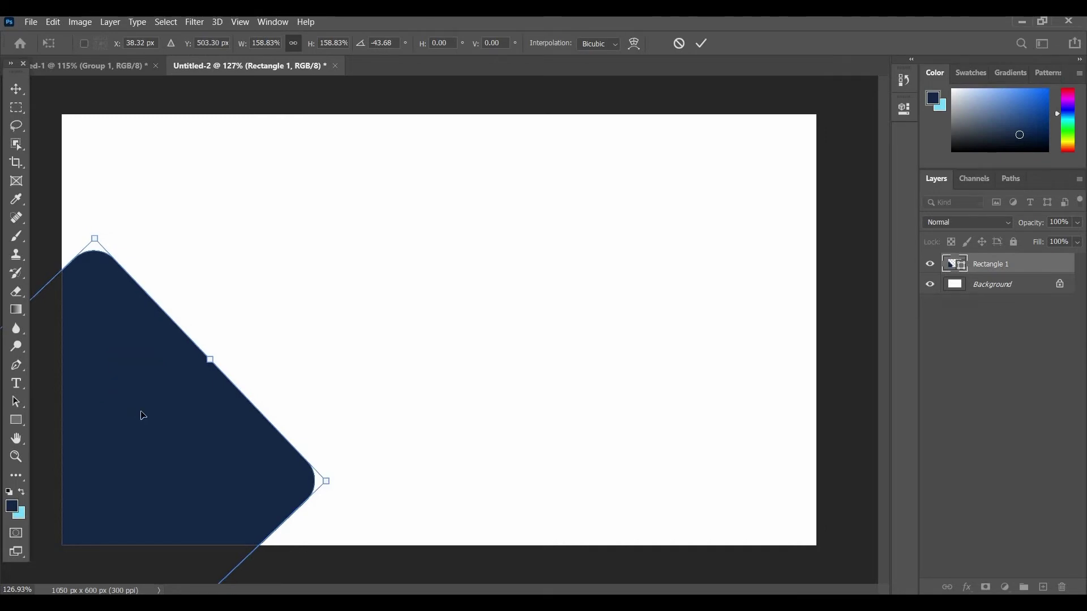
{"action": "key", "text": "Return"}
{"action": "scroll", "coordinate": [175, 444], "scroll_direction": "up", "scroll_amount": 1}
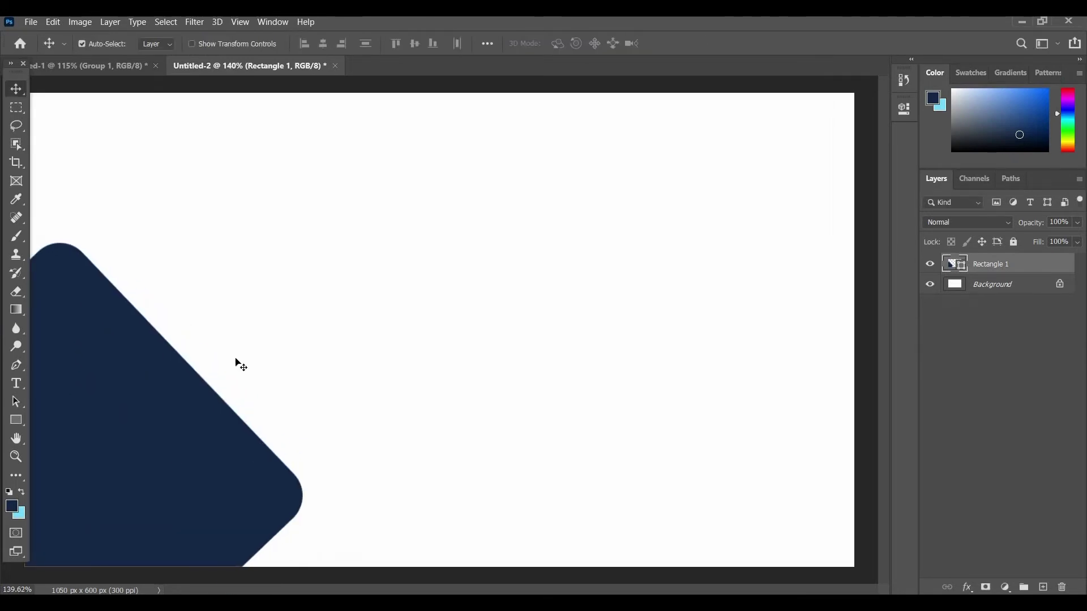
{"action": "scroll", "coordinate": [226, 368], "scroll_direction": "down", "scroll_amount": 1}
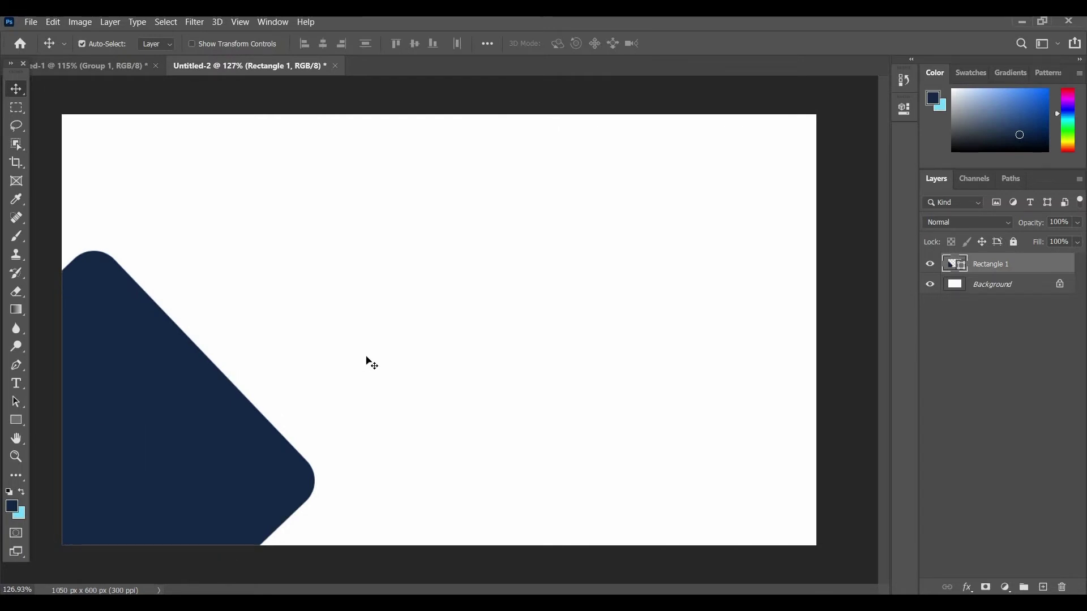
{"action": "left_click", "coordinate": [427, 362]}
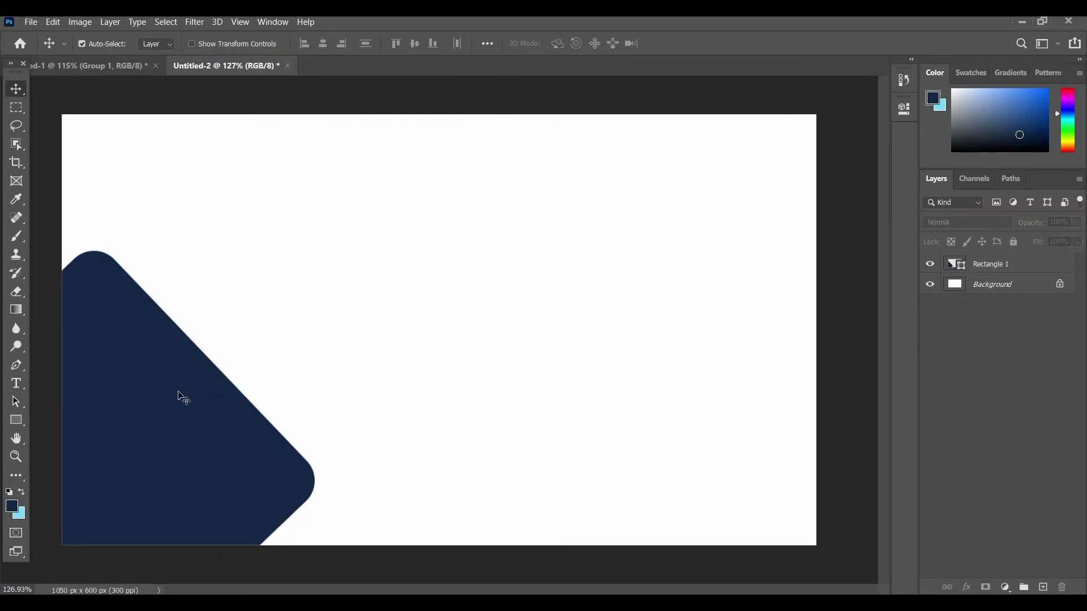
Draw a 401 px square with no fill and a 62 px navy outline.
{"action": "left_click", "coordinate": [16, 421]}
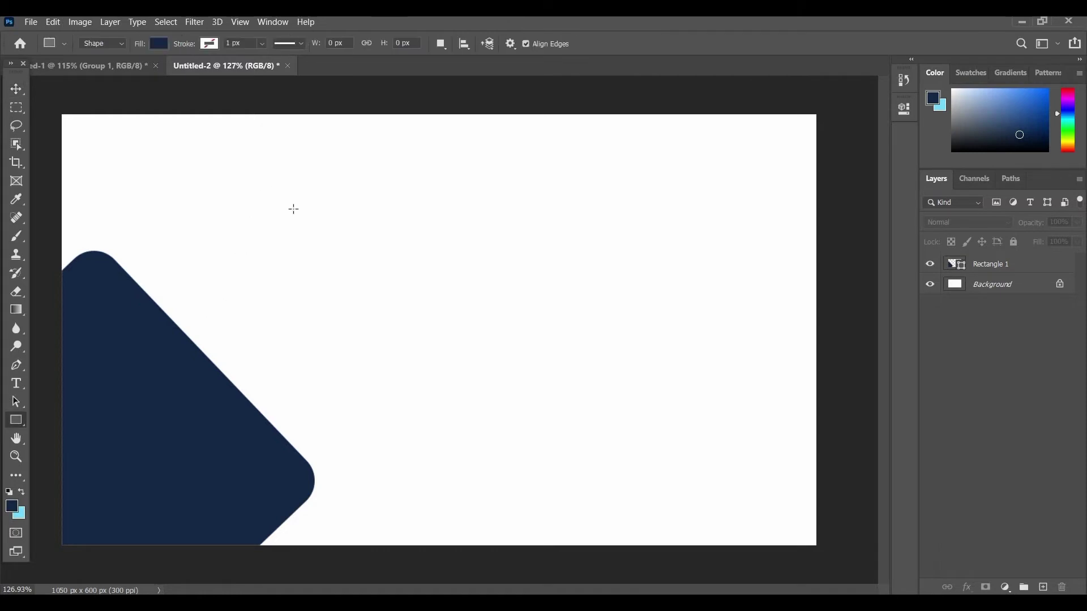
{"action": "left_click_drag", "start_coordinate": [263, 181], "coordinate": [784, 467]}
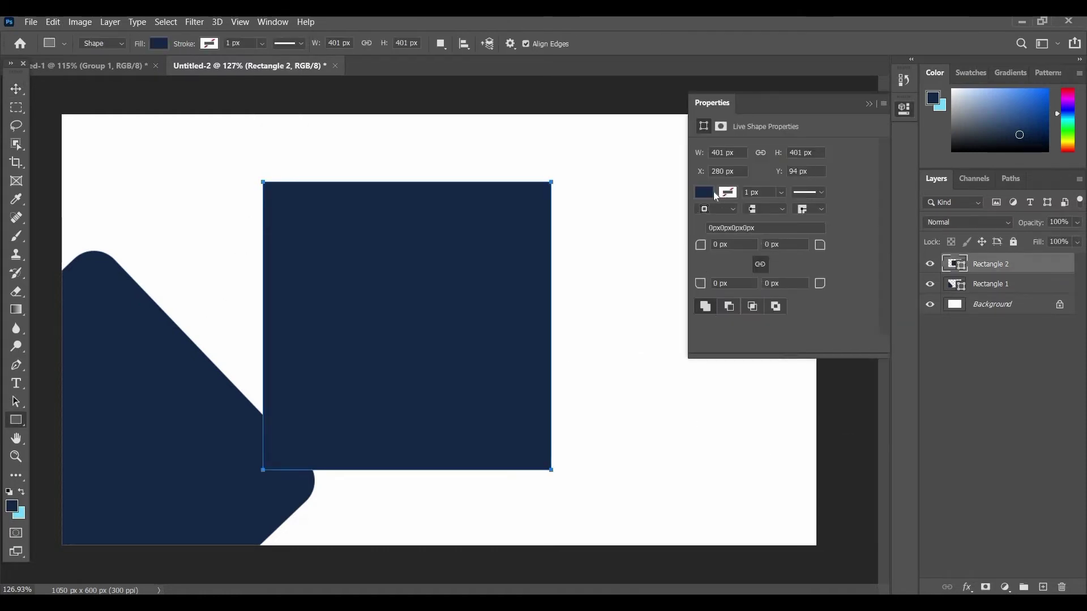
{"action": "left_click", "coordinate": [712, 195]}
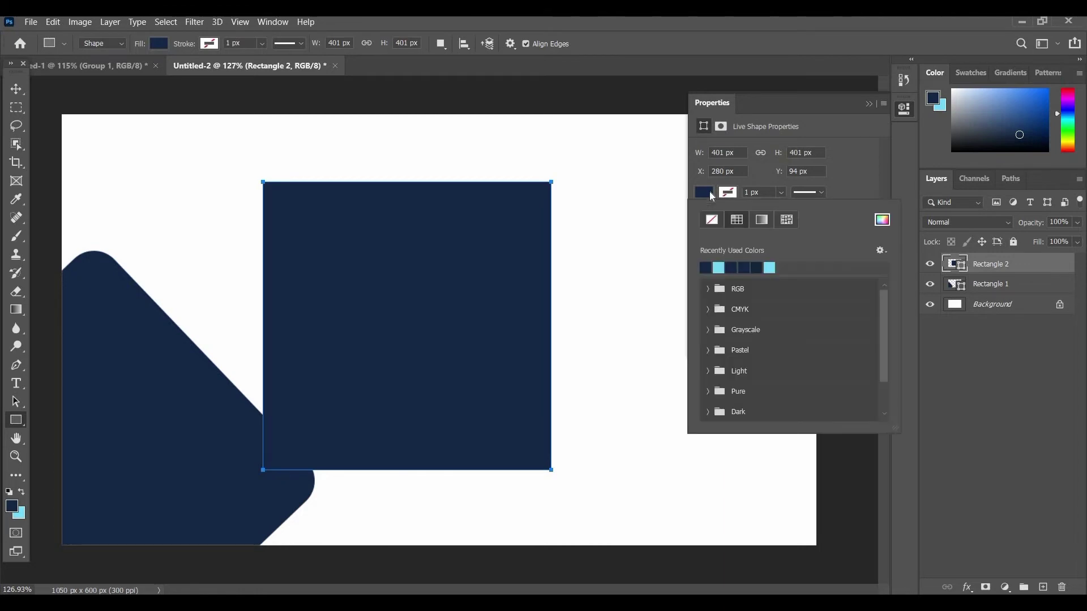
{"action": "left_click", "coordinate": [714, 220]}
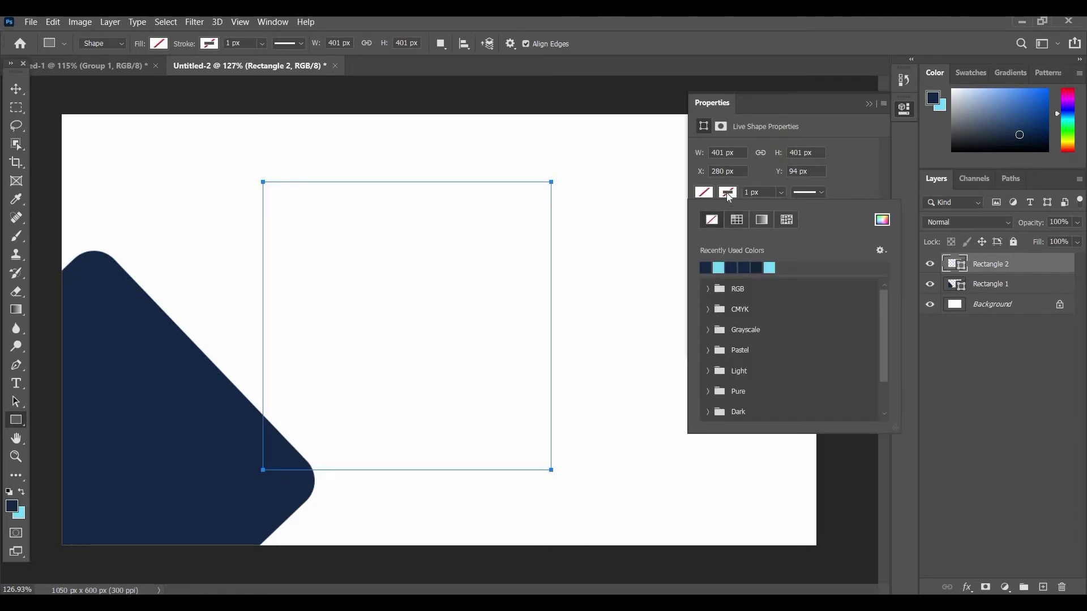
{"action": "left_click", "coordinate": [706, 267]}
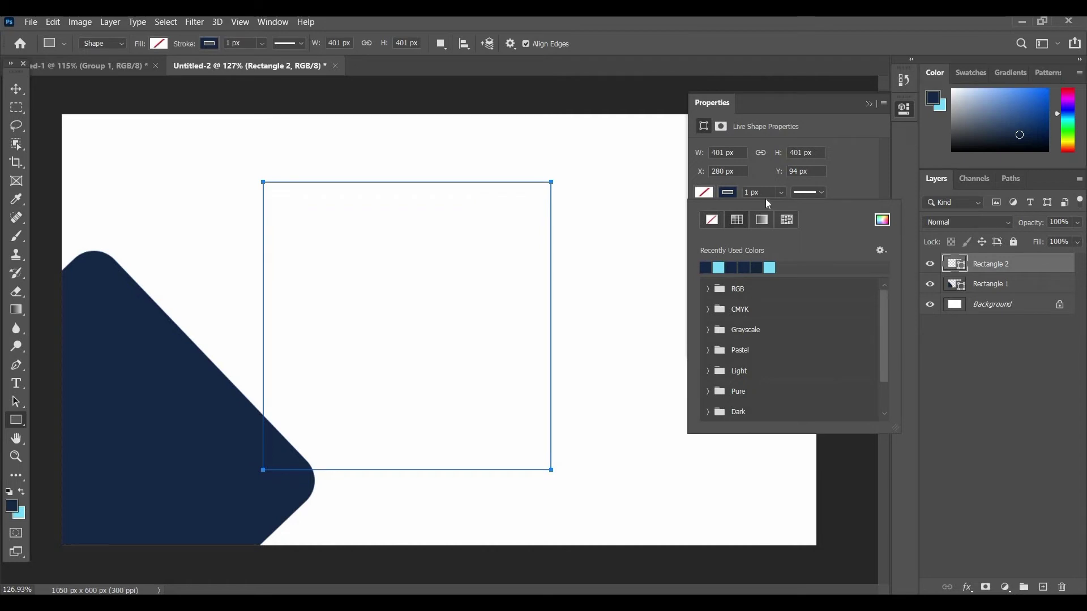
{"action": "left_click", "coordinate": [783, 192]}
{"action": "left_click", "coordinate": [790, 208]}
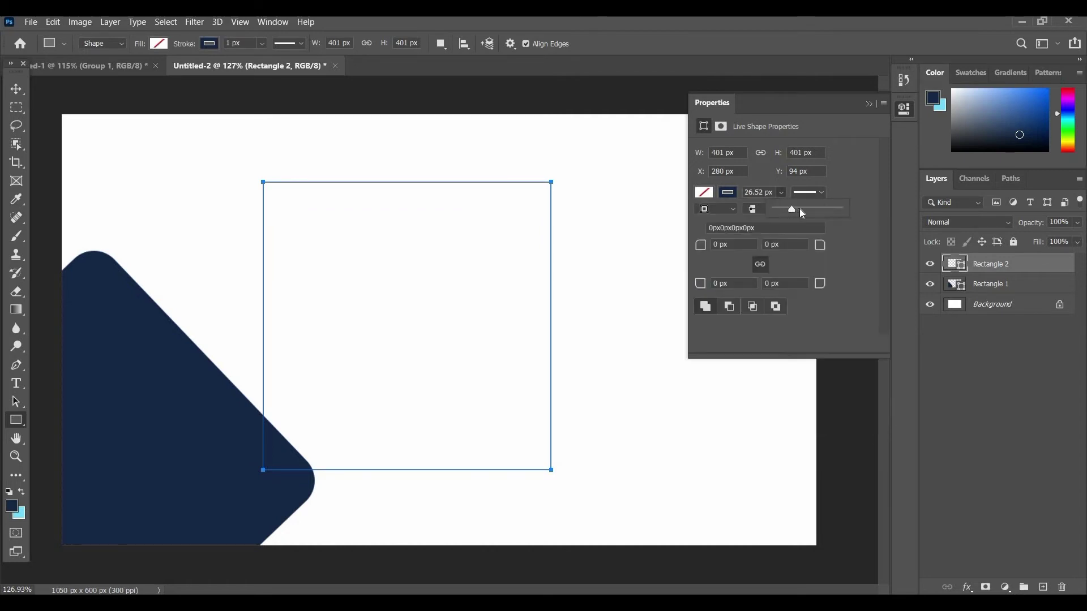
{"action": "left_click_drag", "start_coordinate": [800, 208], "coordinate": [800, 208]}
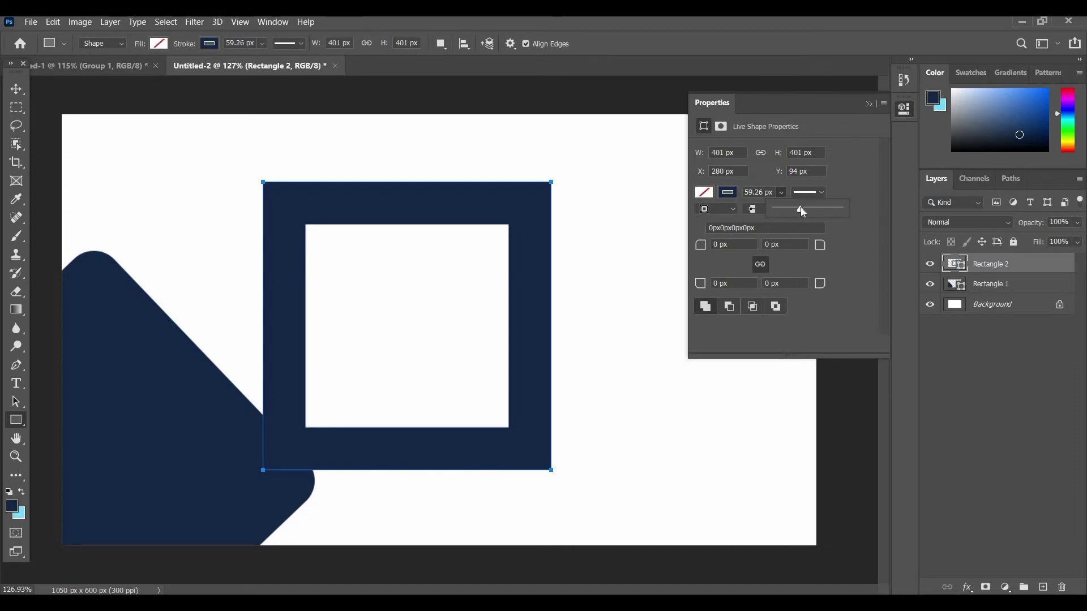
{"action": "left_click", "coordinate": [866, 103]}
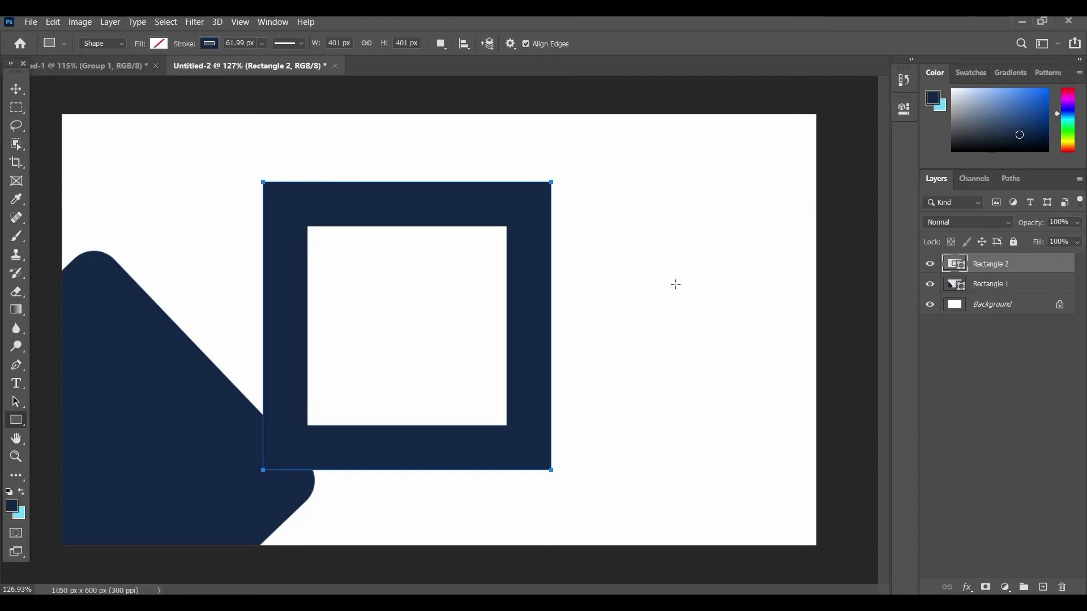
{"action": "left_click", "coordinate": [16, 89]}
Rotate the hollow square about 45° into a diamond, enlarge it and move it up-left.
{"action": "left_click_drag", "start_coordinate": [315, 189], "coordinate": [263, 195]}
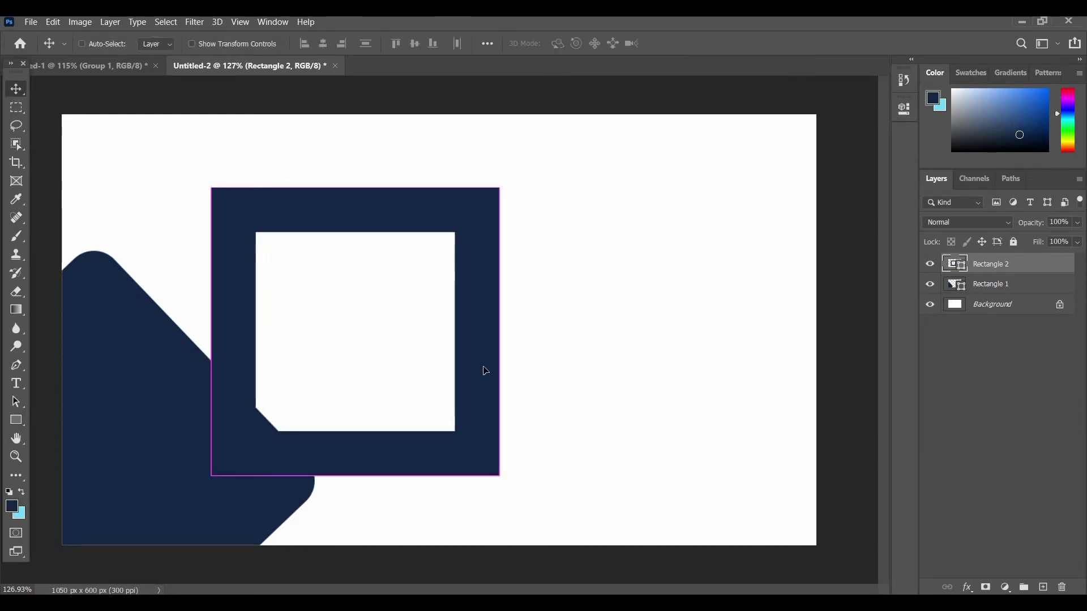
{"action": "key", "text": "ctrl+t"}
{"action": "mouse_move", "coordinate": [553, 494]}
{"action": "left_mouse_down"}
{"action": "mouse_move", "coordinate": [379, 532]}
{"action": "mouse_move", "coordinate": [201, 499]}
{"action": "mouse_move", "coordinate": [237, 583]}
{"action": "left_mouse_up"}
{"action": "left_click_drag", "start_coordinate": [250, 505], "coordinate": [209, 486]}
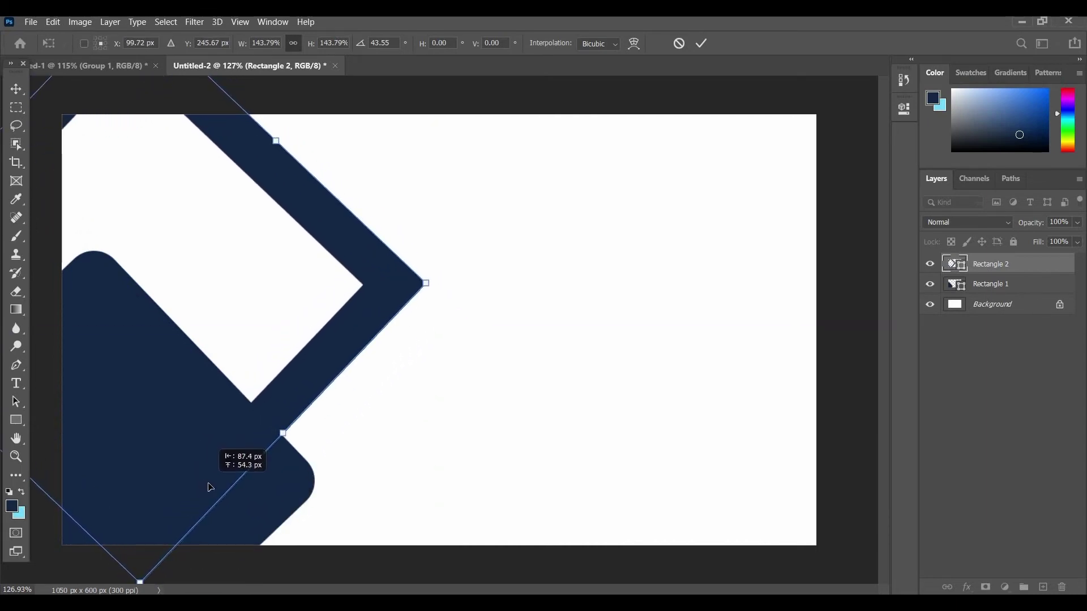
{"action": "scroll", "coordinate": [227, 472], "scroll_direction": "down", "scroll_amount": 1}
{"action": "scroll", "coordinate": [250, 461], "scroll_direction": "down", "scroll_amount": 1}
{"action": "scroll", "coordinate": [340, 417], "scroll_direction": "up", "scroll_amount": 1}
{"action": "left_click_drag", "start_coordinate": [333, 375], "coordinate": [338, 382]}
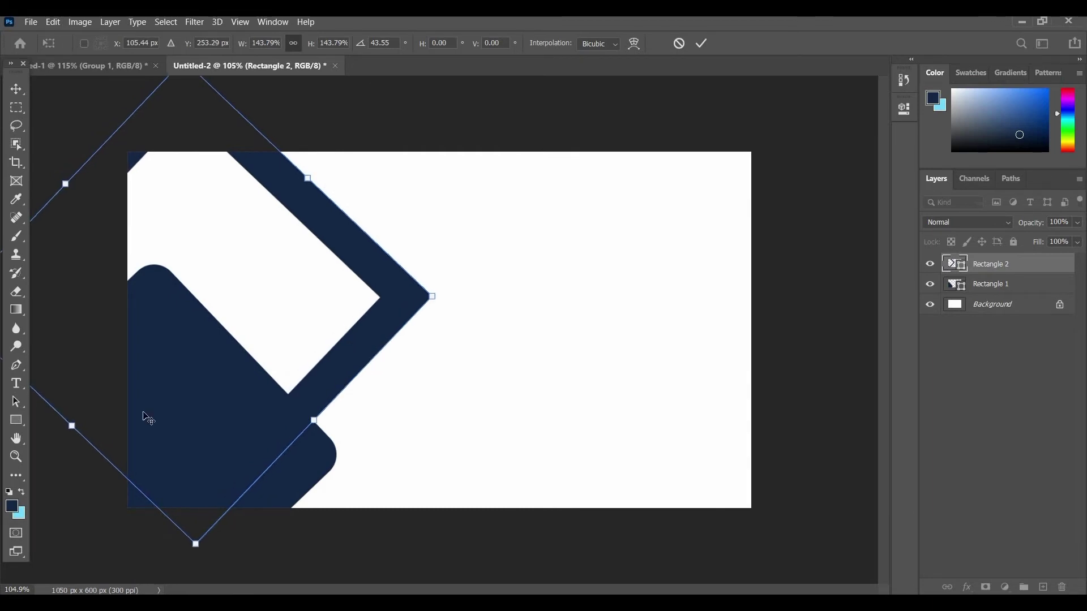
{"action": "key", "text": "Return"}
Enlarge the diamond frame slightly and shift it further left.
{"action": "left_click", "coordinate": [16, 401]}
{"action": "right_click", "coordinate": [16, 401]}
{"action": "left_click", "coordinate": [85, 415]}
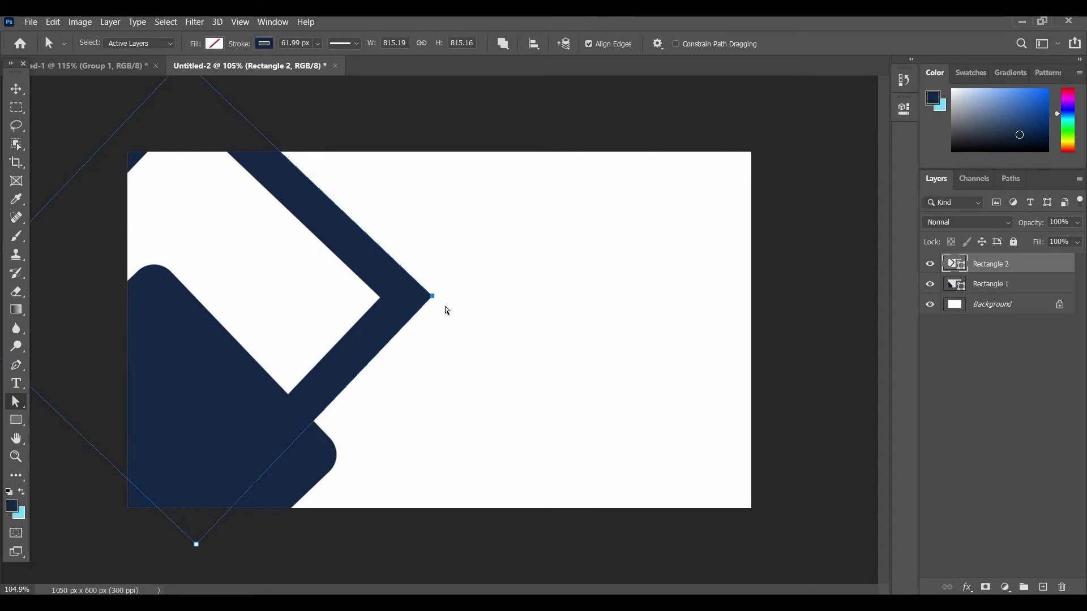
{"action": "left_click", "coordinate": [489, 315]}
{"action": "scroll", "coordinate": [419, 324], "scroll_direction": "up", "scroll_amount": 1}
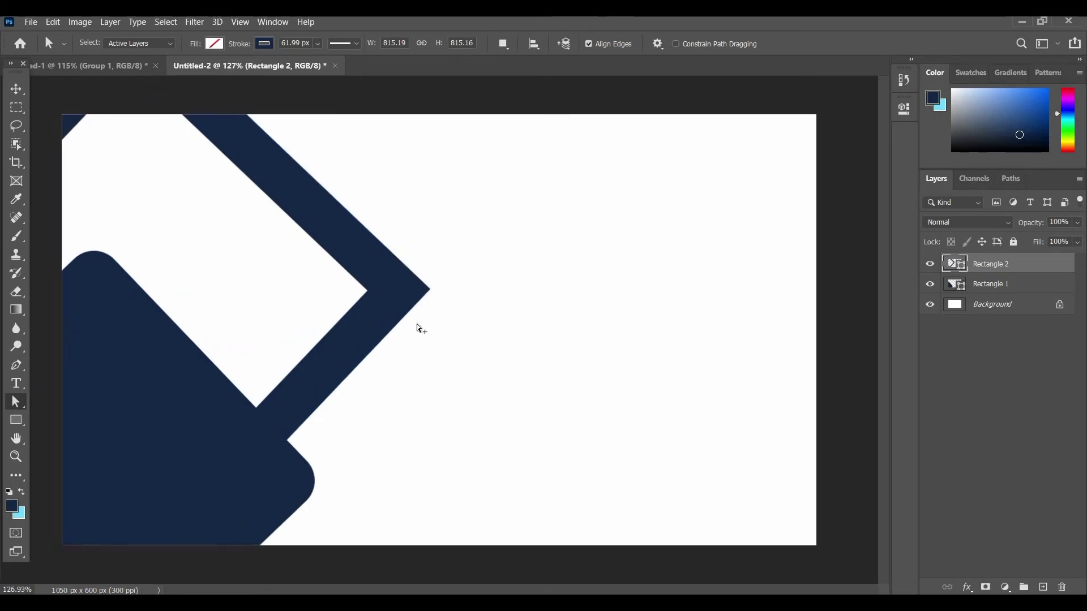
{"action": "scroll", "coordinate": [407, 337], "scroll_direction": "down", "scroll_amount": 1}
{"action": "key", "text": "v"}
{"action": "left_click_drag", "start_coordinate": [395, 332], "coordinate": [390, 347]}
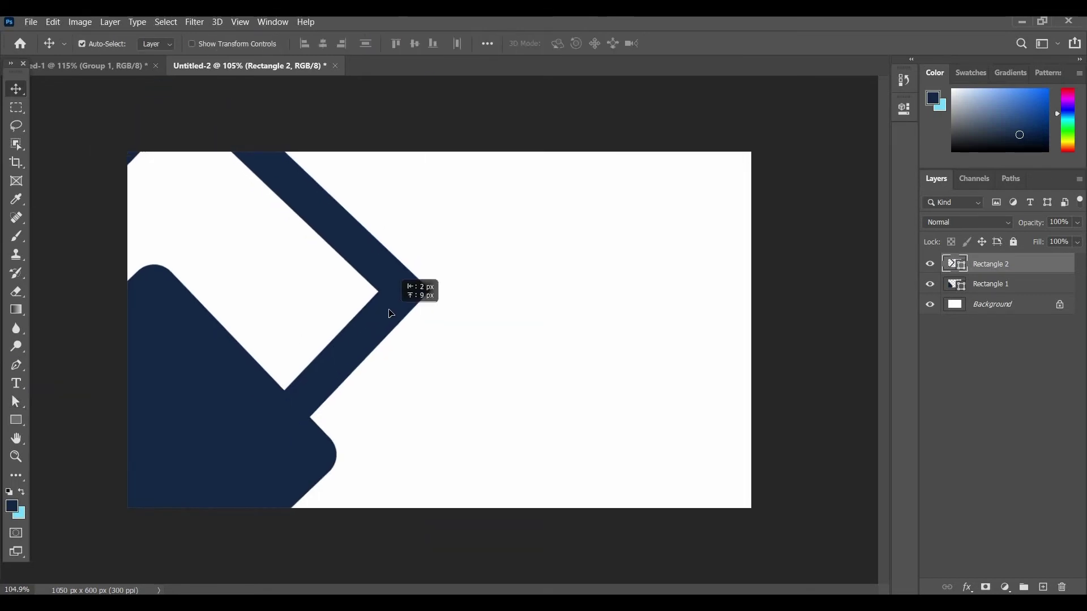
{"action": "key", "text": "ctrl+t"}
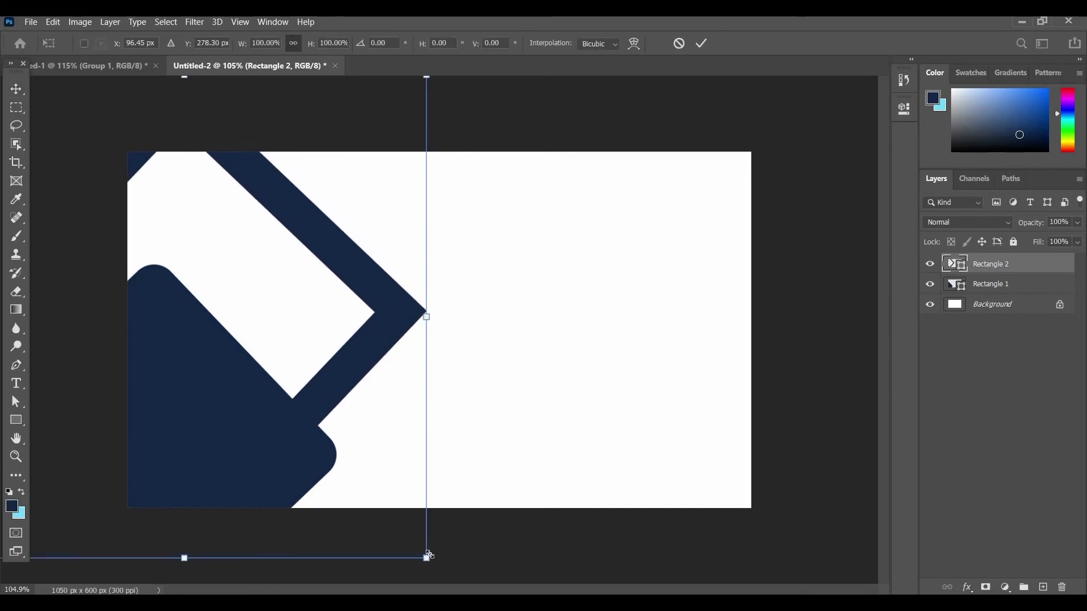
{"action": "left_click_drag", "start_coordinate": [427, 556], "coordinate": [446, 578]}
{"action": "left_click_drag", "start_coordinate": [361, 382], "coordinate": [336, 380]}
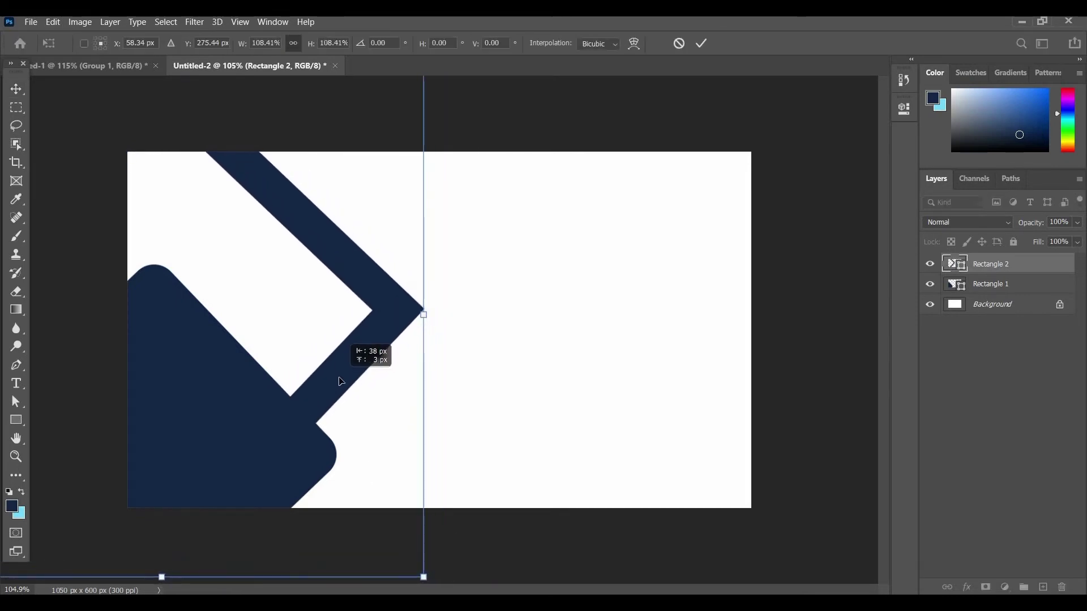
{"action": "key", "text": "Return"}
Rotate the diamond frame about two more degrees.
{"action": "left_click", "coordinate": [19, 420]}
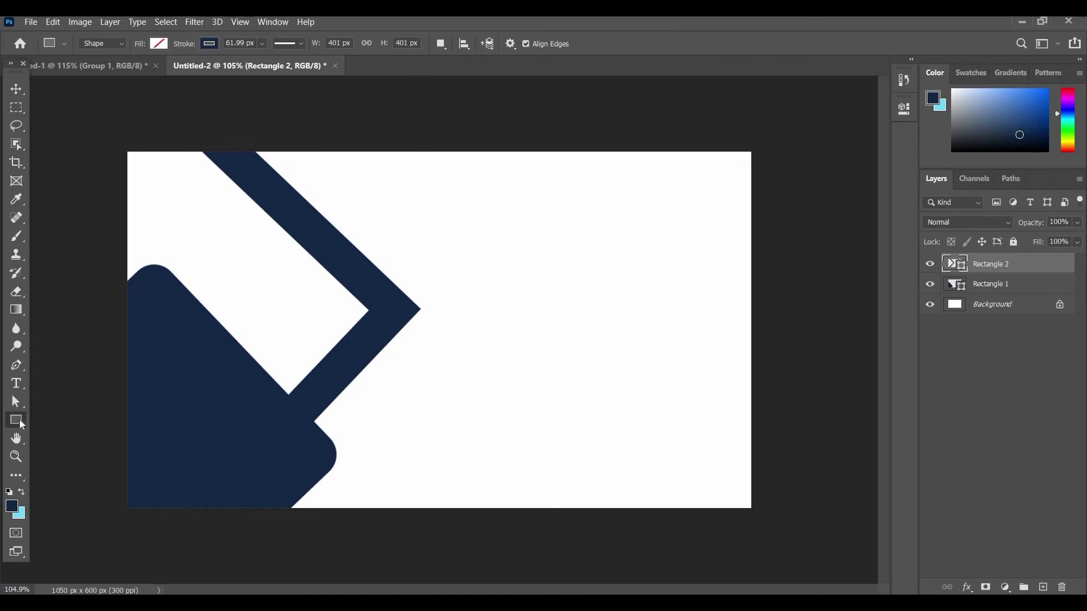
{"action": "left_click", "coordinate": [509, 45]}
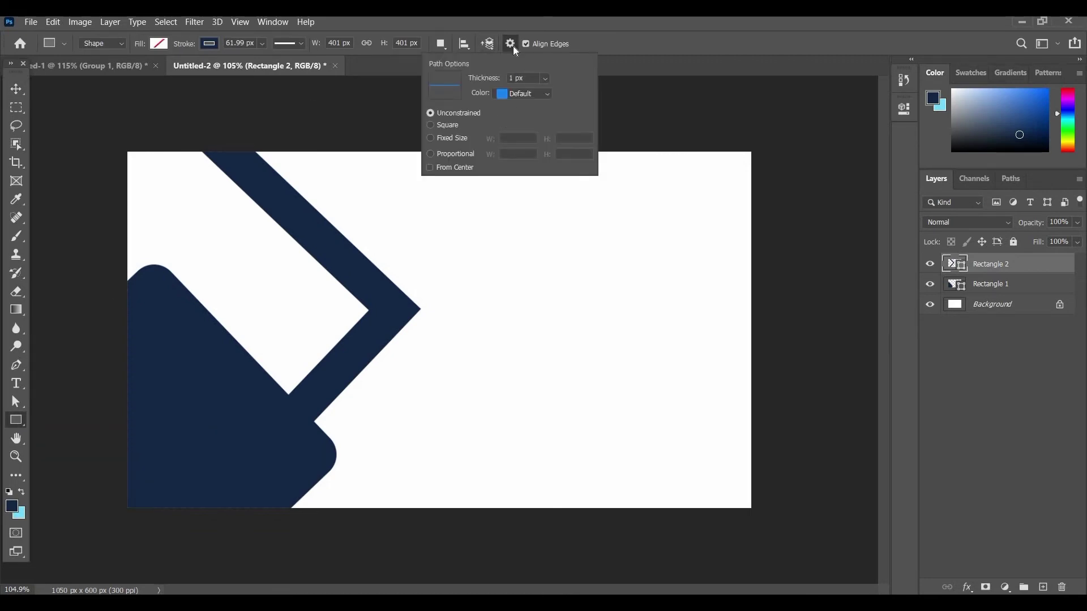
{"action": "left_click", "coordinate": [509, 44]}
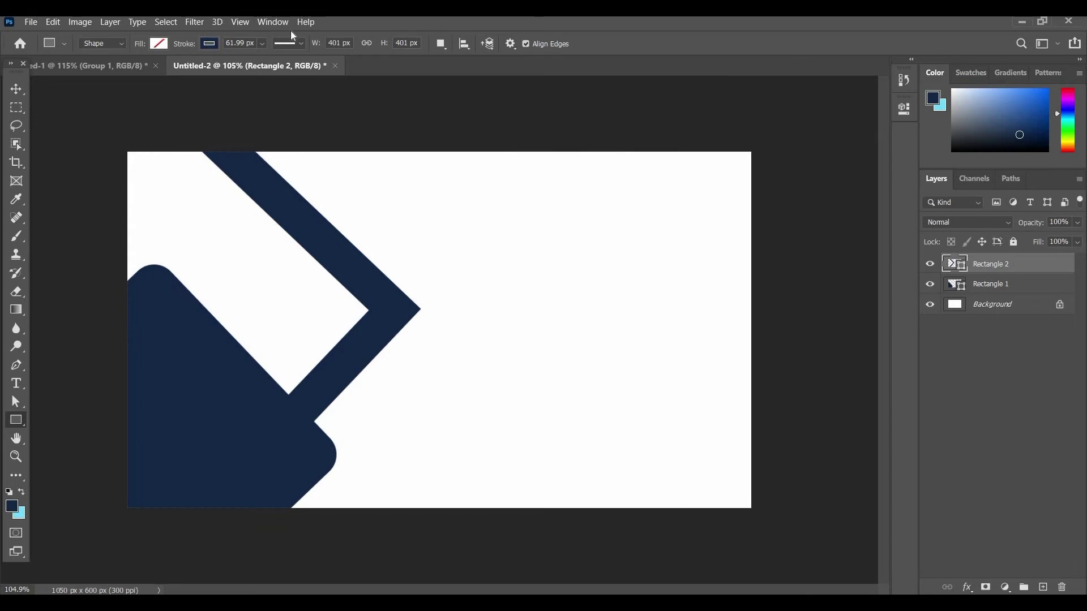
{"action": "scroll", "coordinate": [238, 318], "scroll_direction": "down", "scroll_amount": 2}
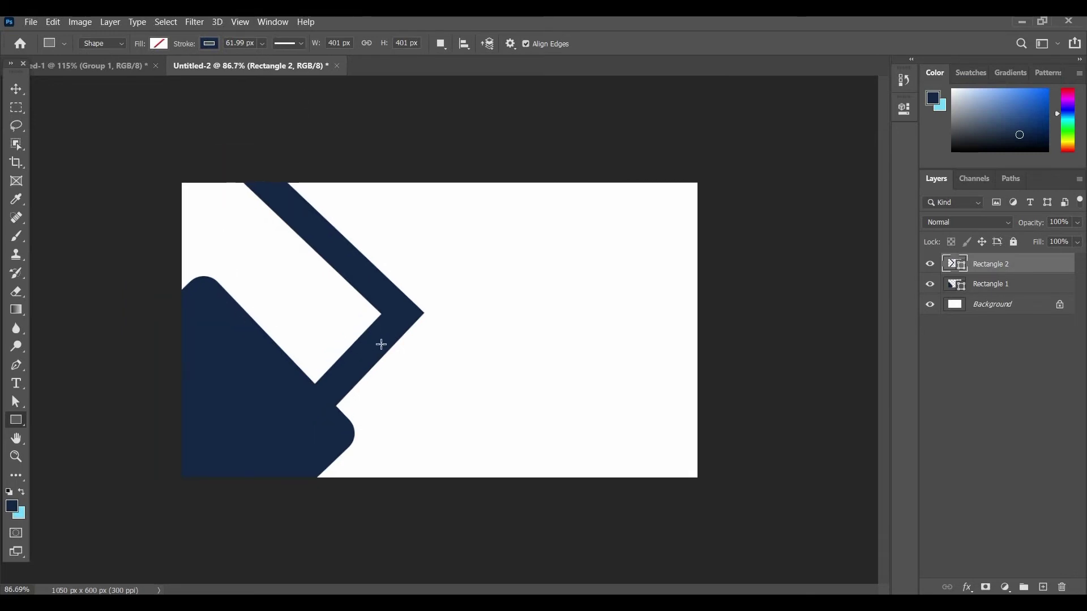
{"action": "key", "text": "v"}
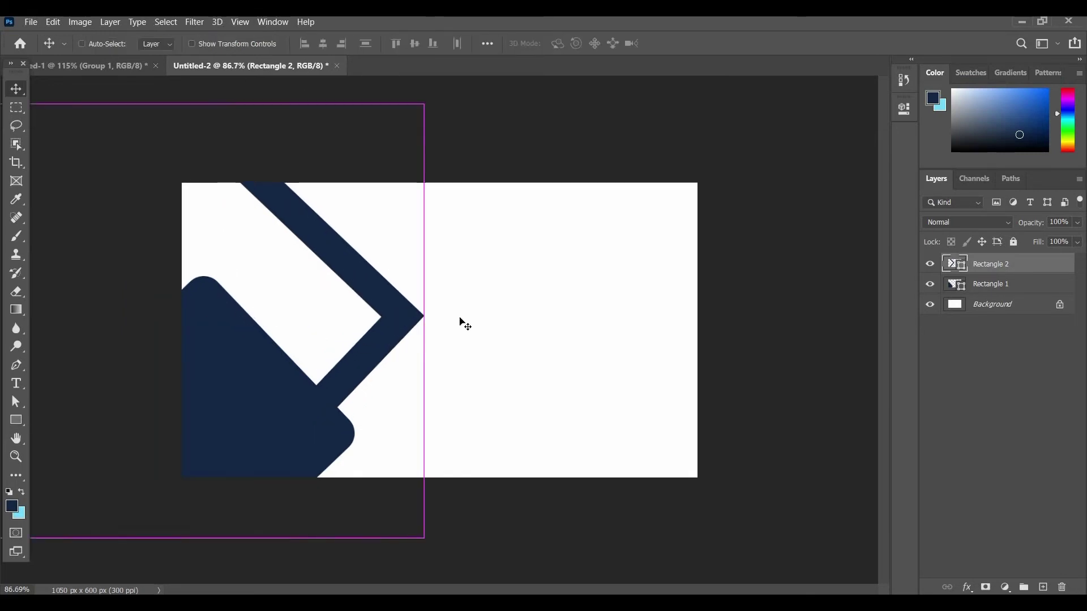
{"action": "key", "text": "ctrl+t"}
{"action": "left_click_drag", "start_coordinate": [454, 320], "coordinate": [455, 328]}
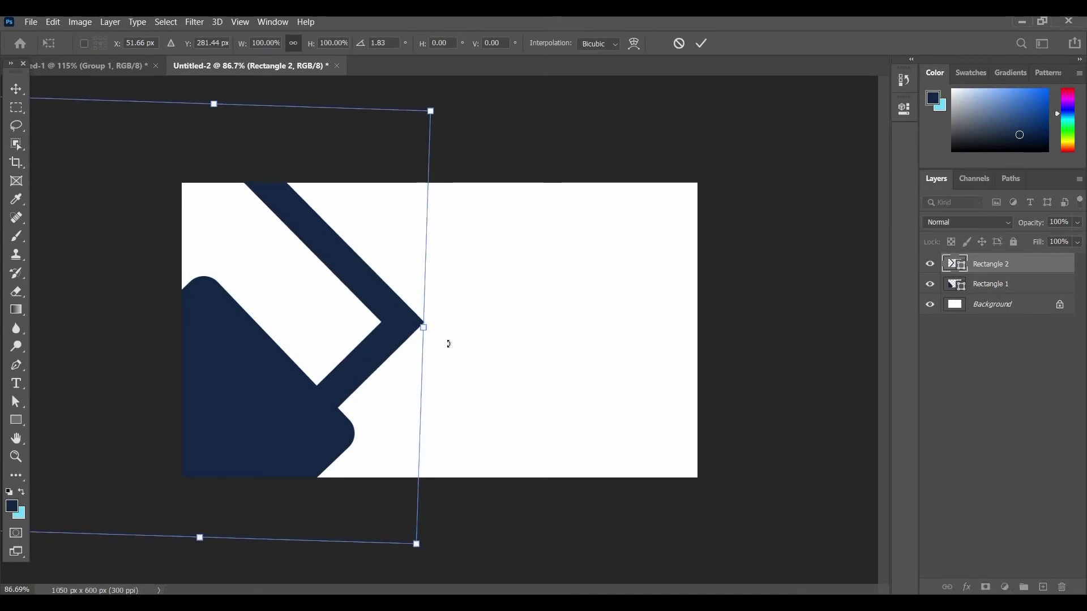
{"action": "key", "text": "Return"}
Give Rectangle 2 a larger, softer drop shadow and nudge it slightly left.
{"action": "double_click", "coordinate": [1043, 267]}
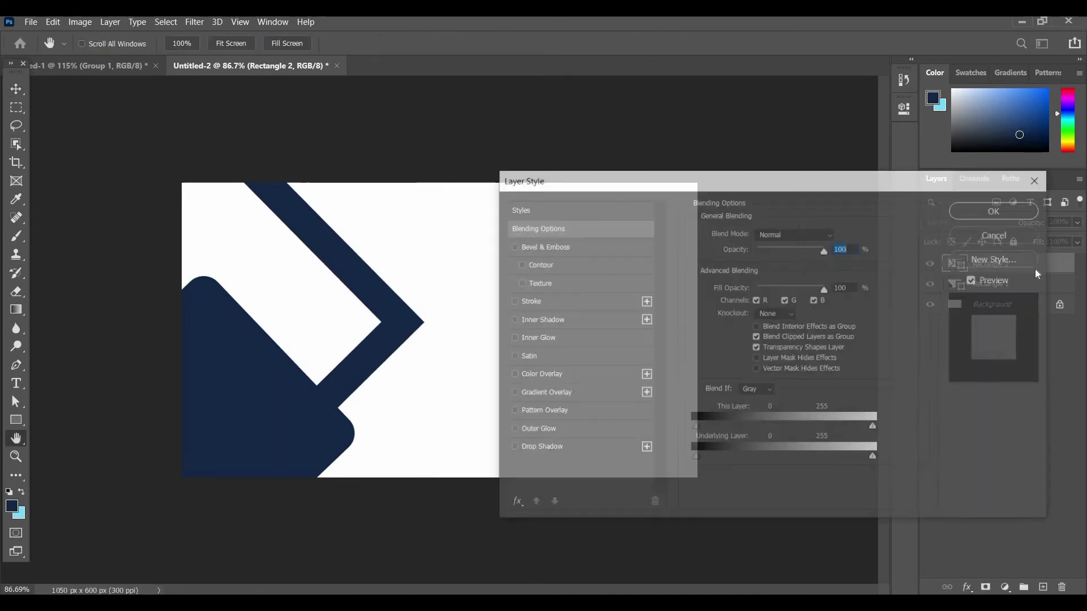
{"action": "left_click", "coordinate": [612, 448]}
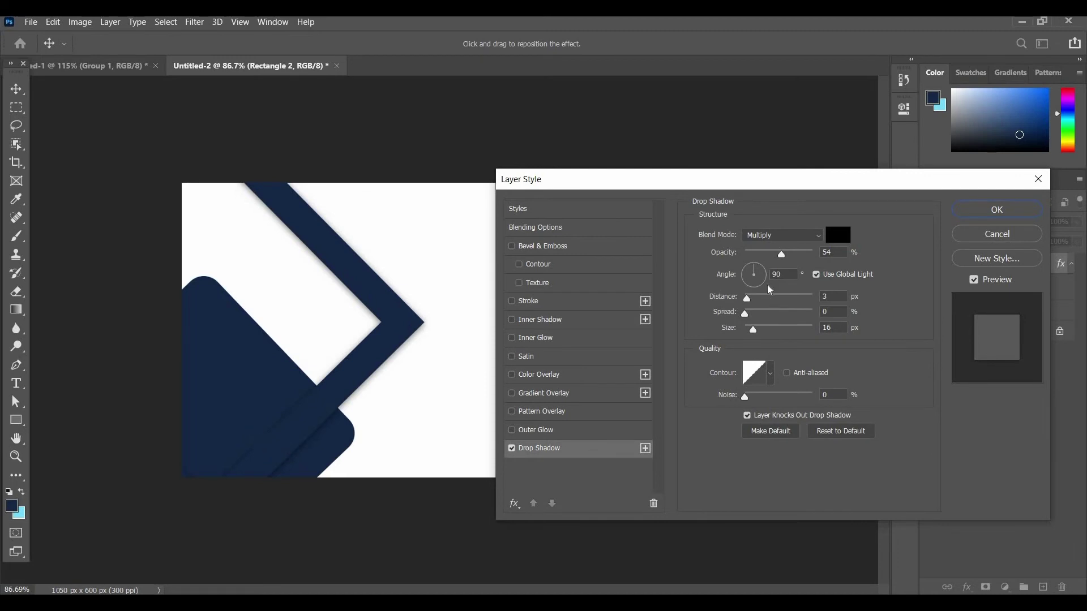
{"action": "left_click_drag", "start_coordinate": [753, 329], "coordinate": [753, 330]}
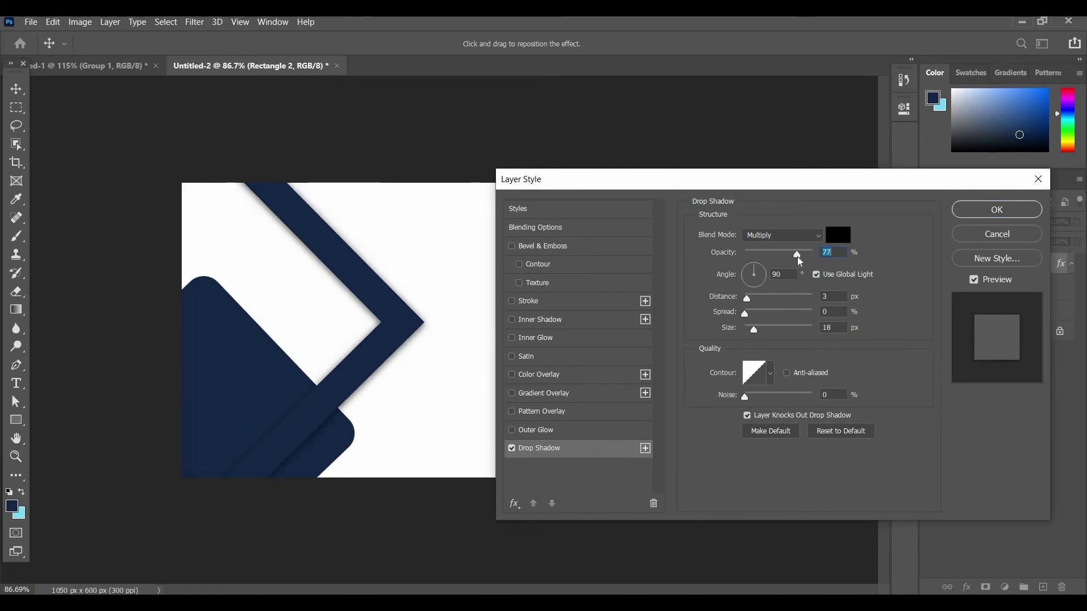
{"action": "left_click", "coordinate": [1019, 211]}
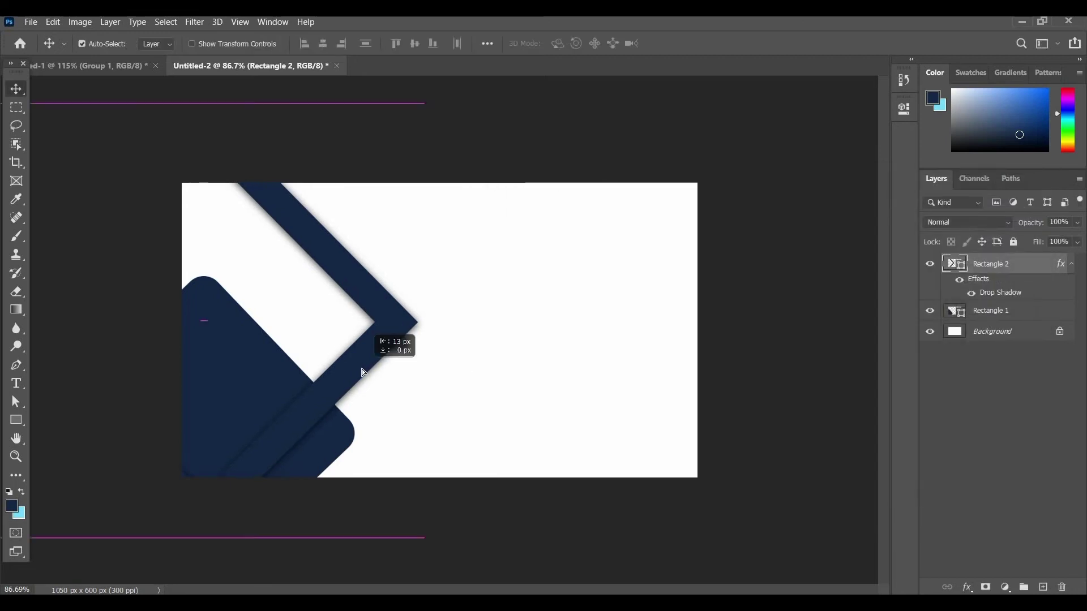
{"action": "left_click_drag", "start_coordinate": [370, 373], "coordinate": [364, 373]}
{"action": "scroll", "coordinate": [383, 386], "scroll_direction": "down", "scroll_amount": 1}
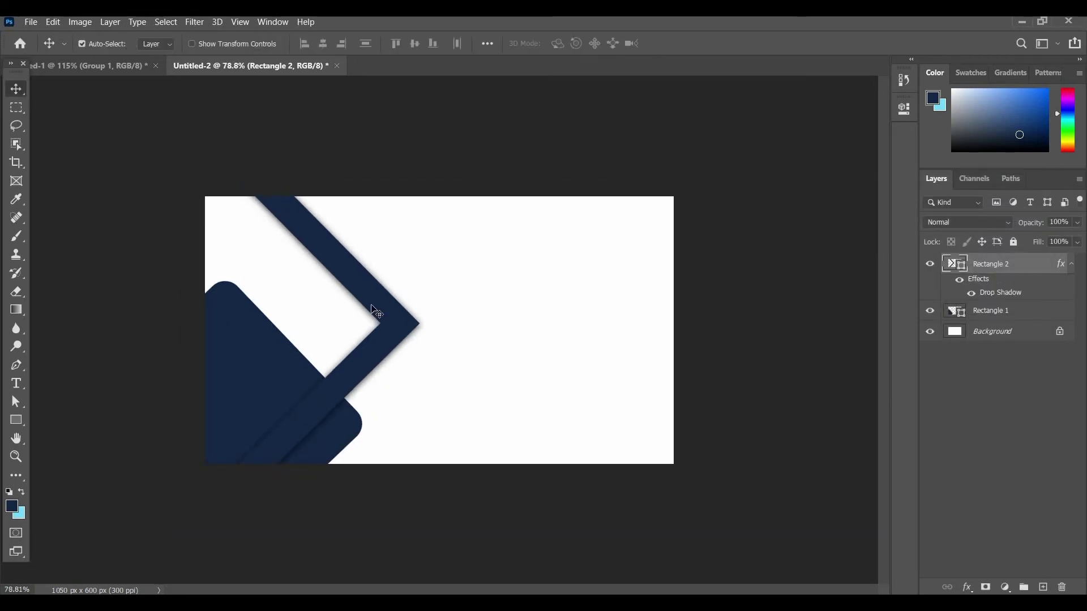
Draw a 360 px light-blue square with 34 px rounded corners.
{"action": "left_click", "coordinate": [660, 325]}
{"action": "left_click", "coordinate": [16, 420]}
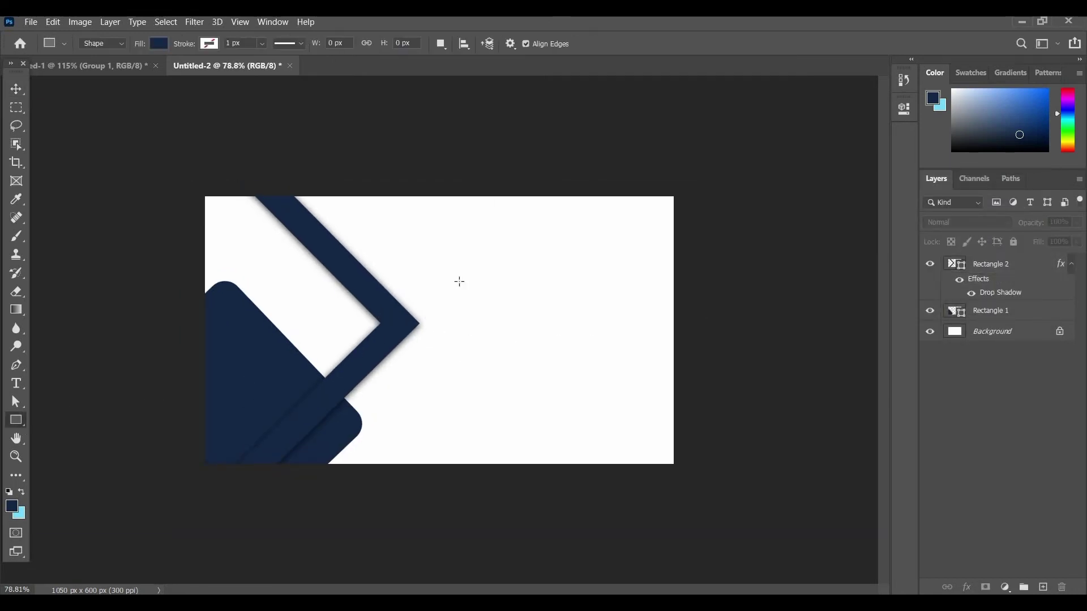
{"action": "mouse_move", "coordinate": [464, 274]}
{"action": "left_mouse_down"}
{"action": "mouse_move", "coordinate": [633, 412]}
{"action": "mouse_move", "coordinate": [625, 435]}
{"action": "left_mouse_up"}
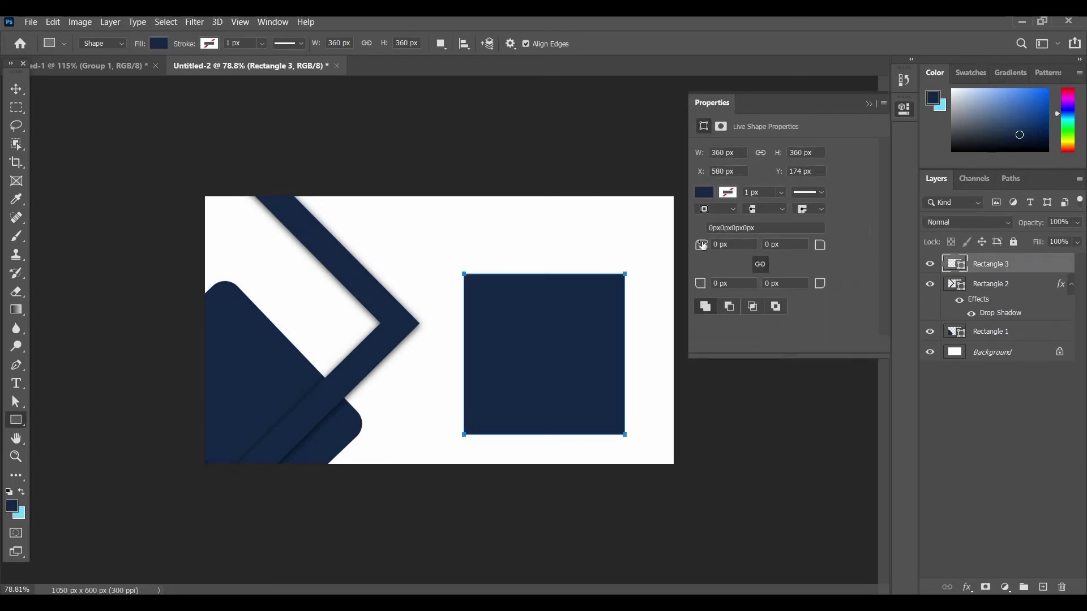
{"action": "left_click_drag", "start_coordinate": [700, 244], "coordinate": [724, 253]}
{"action": "left_click", "coordinate": [703, 193]}
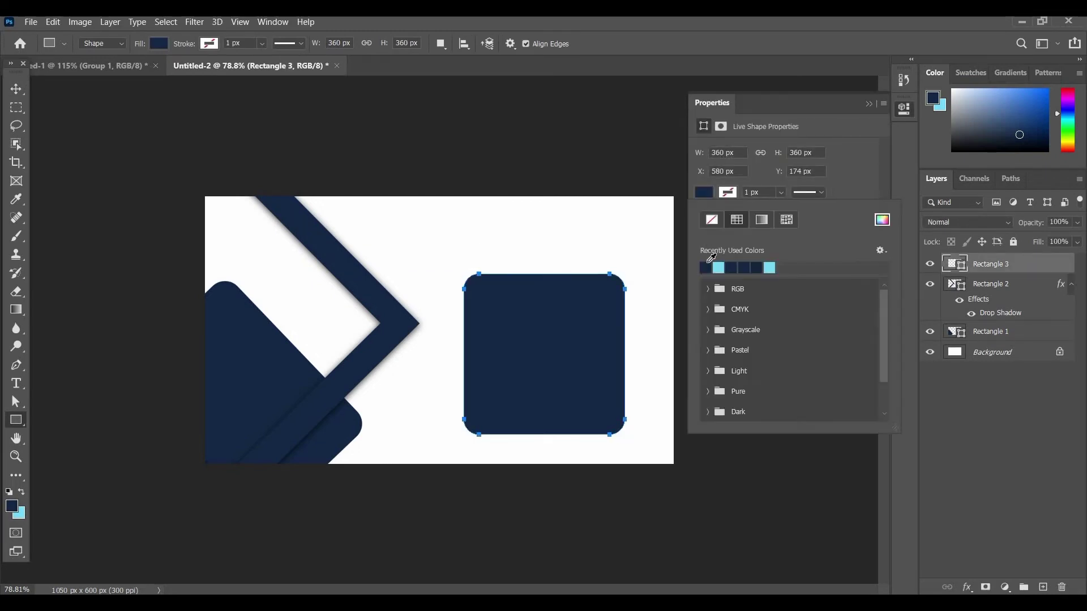
{"action": "left_click", "coordinate": [705, 268]}
{"action": "key", "text": "Return"}
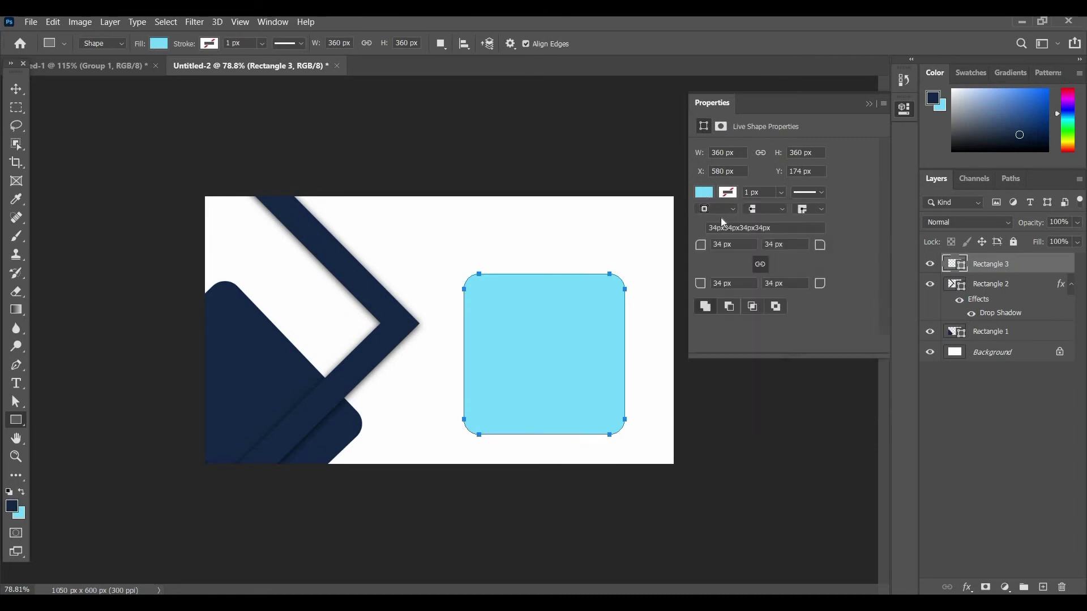
{"action": "left_click", "coordinate": [868, 104]}
{"action": "left_click", "coordinate": [21, 95]}
Rotate the light-blue square about 47° and move it to the top-left corner.
{"action": "left_click_drag", "start_coordinate": [530, 347], "coordinate": [337, 327]}
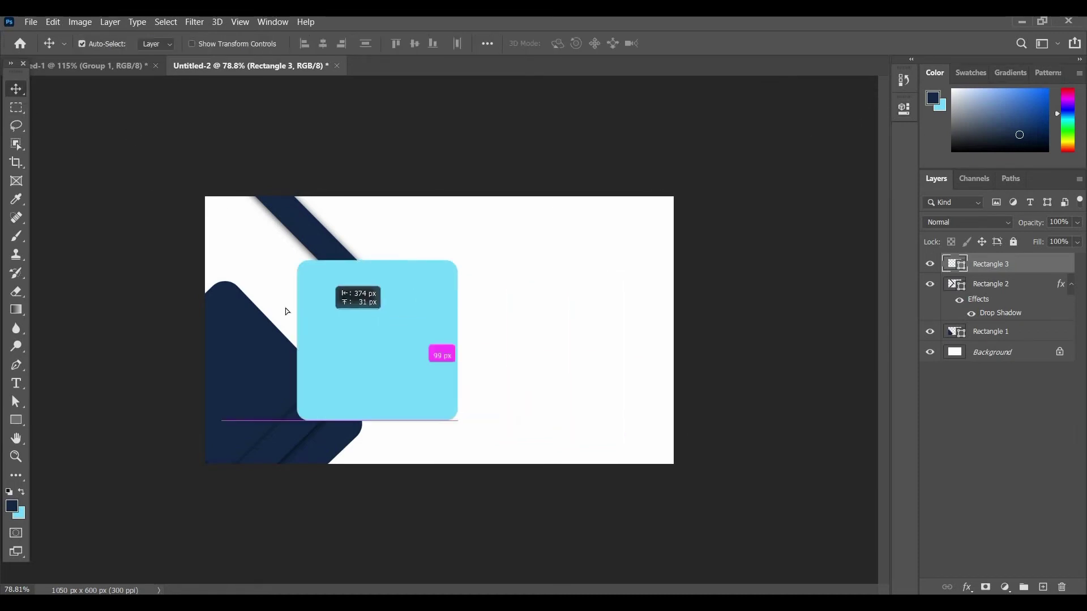
{"action": "key", "text": "ctrl+t"}
{"action": "mouse_move", "coordinate": [369, 408]}
{"action": "left_mouse_down"}
{"action": "mouse_move", "coordinate": [281, 418]}
{"action": "mouse_move", "coordinate": [305, 418]}
{"action": "left_mouse_up"}
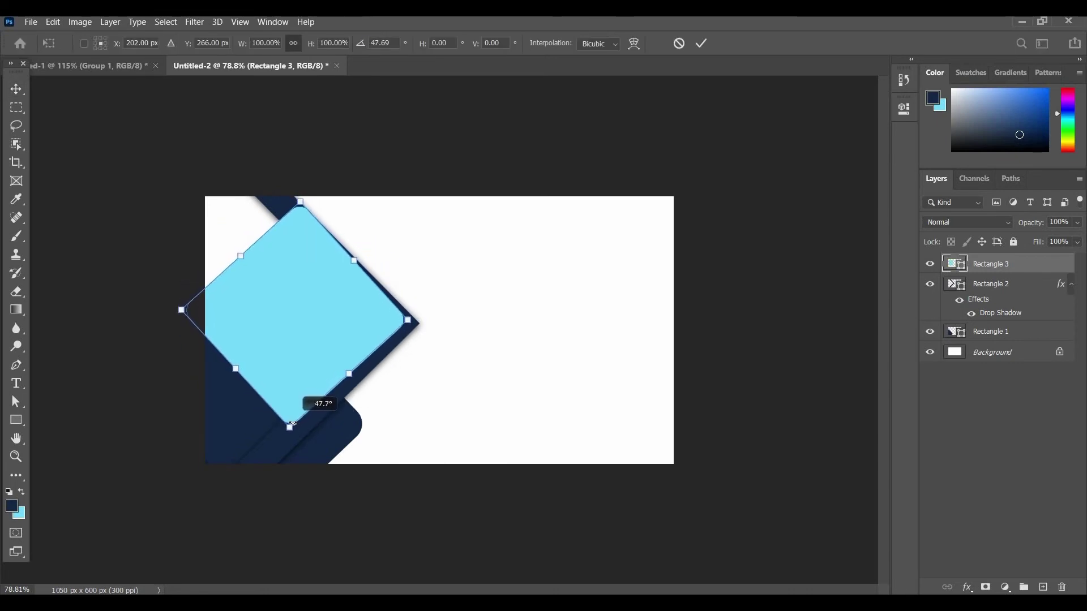
{"action": "mouse_move", "coordinate": [284, 342]}
{"action": "left_mouse_down"}
{"action": "mouse_move", "coordinate": [240, 268]}
{"action": "mouse_move", "coordinate": [245, 251]}
{"action": "left_mouse_up"}
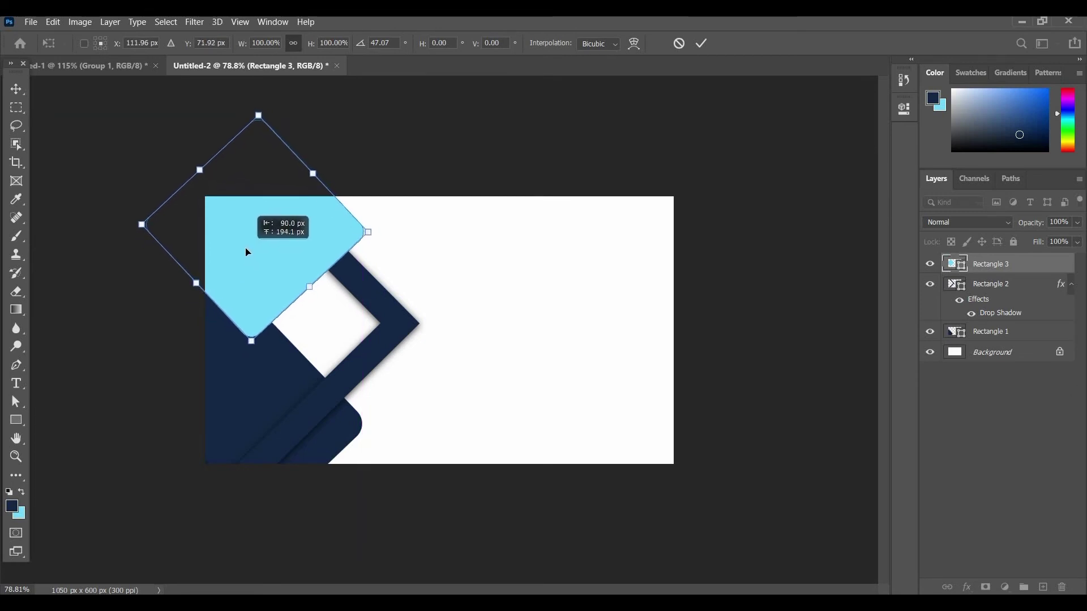
{"action": "key", "text": "Return"}
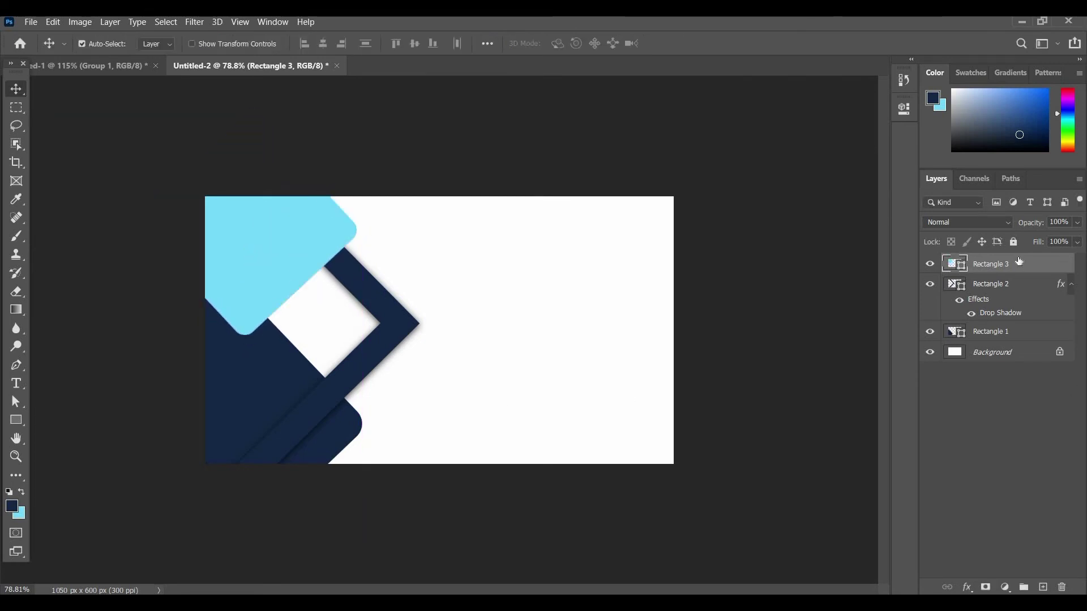
Move the light-blue square behind the navy frame and nudge it up-left.
{"action": "left_click_drag", "start_coordinate": [1018, 261], "coordinate": [1029, 320]}
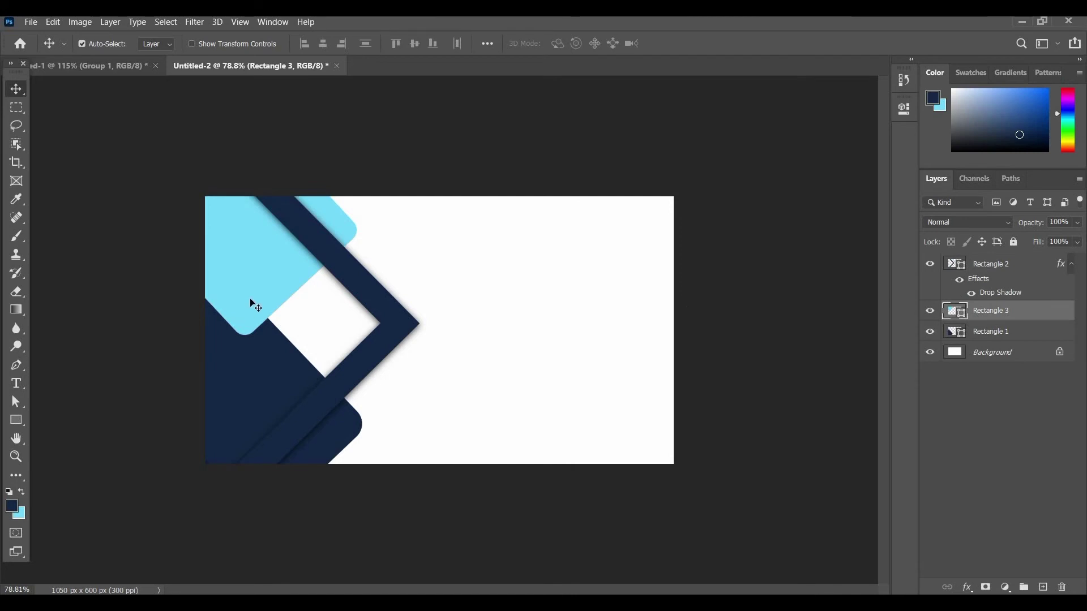
{"action": "left_click_drag", "start_coordinate": [250, 303], "coordinate": [266, 290]}
{"action": "scroll", "coordinate": [282, 303], "scroll_direction": "down", "scroll_amount": 2}
{"action": "scroll", "coordinate": [266, 290], "scroll_direction": "up", "scroll_amount": 1}
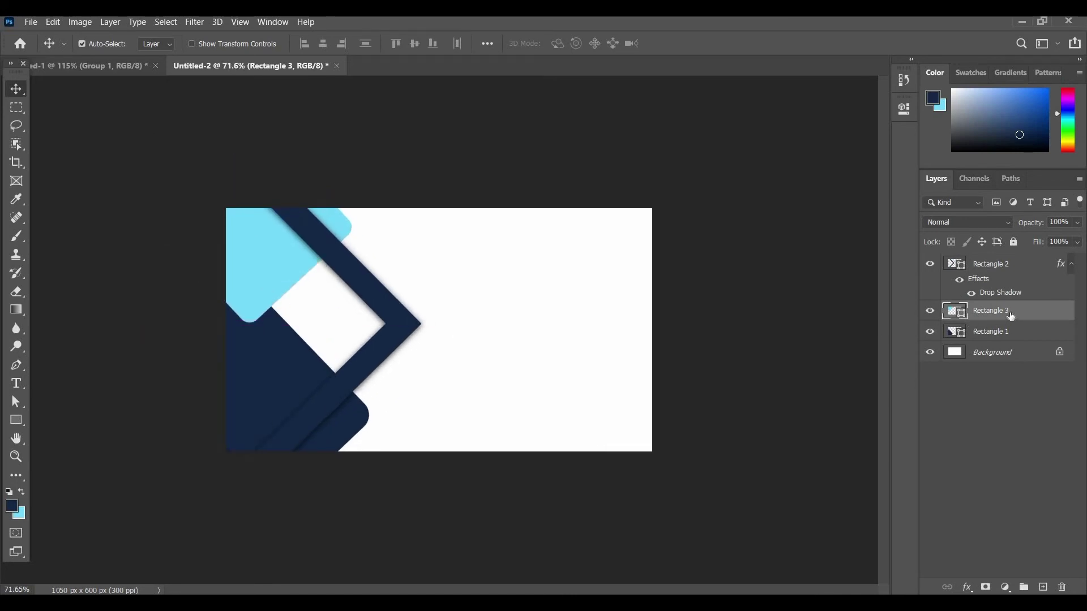
Duplicate the light-blue square and place the copy inside the frame's opening.
{"action": "key", "text": "ctrl+j"}
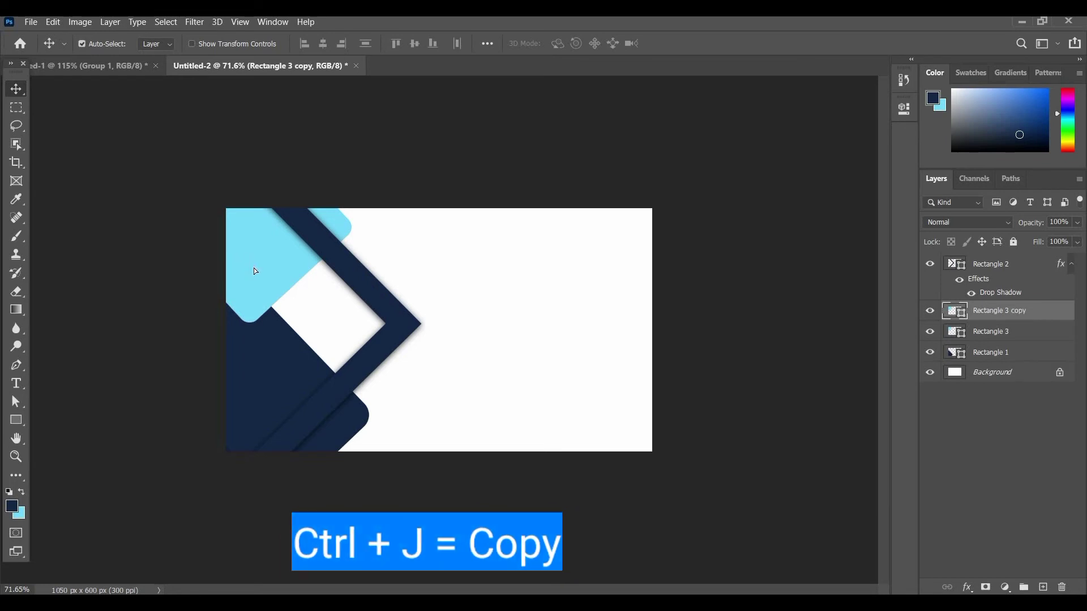
{"action": "left_click_drag", "start_coordinate": [253, 267], "coordinate": [285, 356]}
{"action": "left_click_drag", "start_coordinate": [990, 317], "coordinate": [994, 371]}
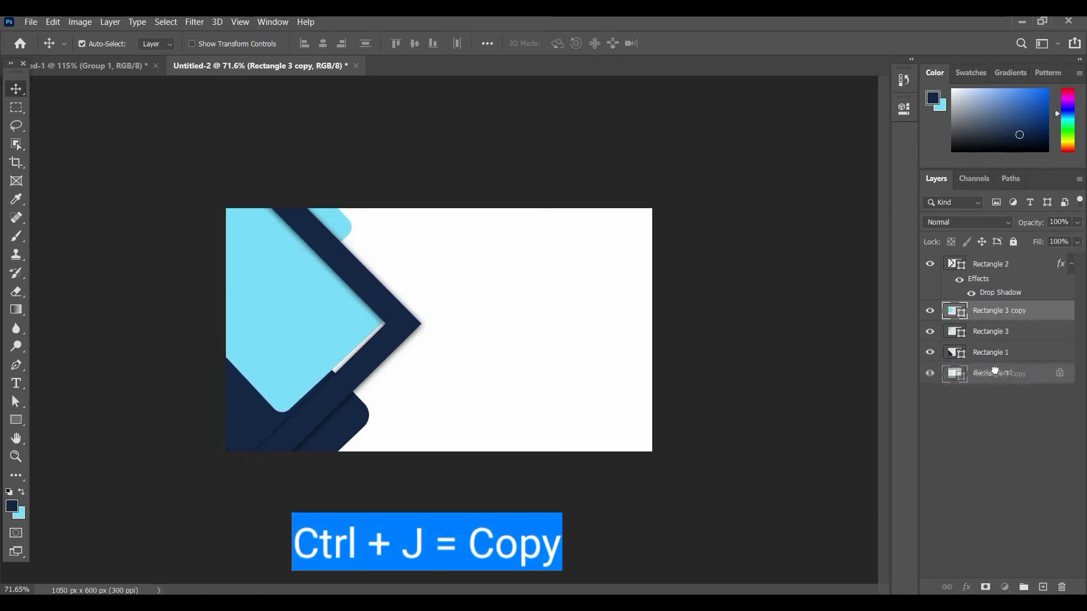
{"action": "mouse_move", "coordinate": [332, 325]}
{"action": "left_mouse_down"}
{"action": "mouse_move", "coordinate": [290, 355]}
{"action": "mouse_move", "coordinate": [298, 334]}
{"action": "left_mouse_up"}
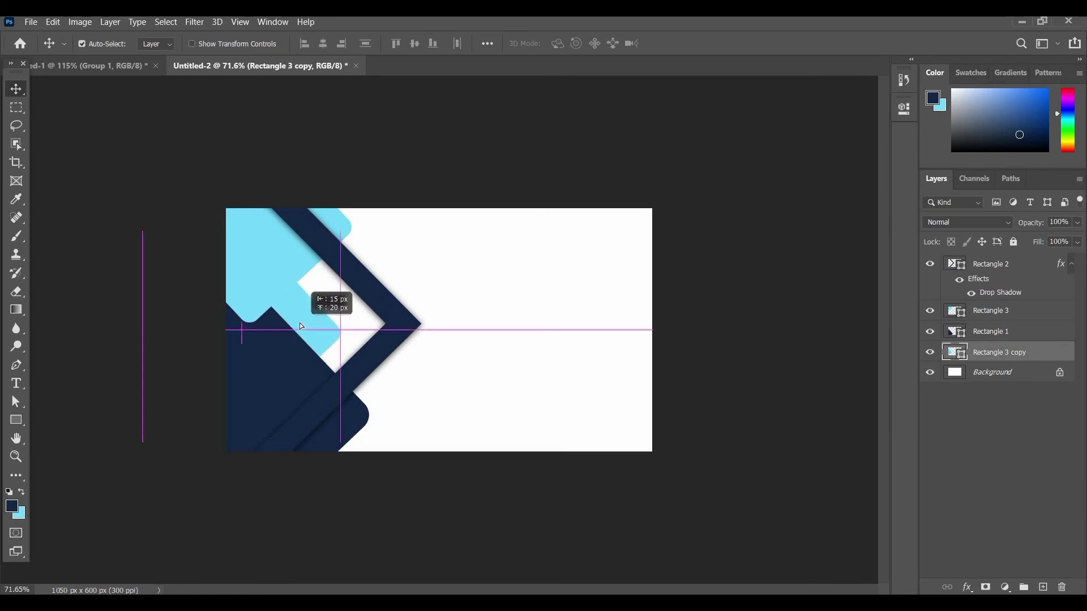
{"action": "left_click_drag", "start_coordinate": [298, 334], "coordinate": [309, 327]}
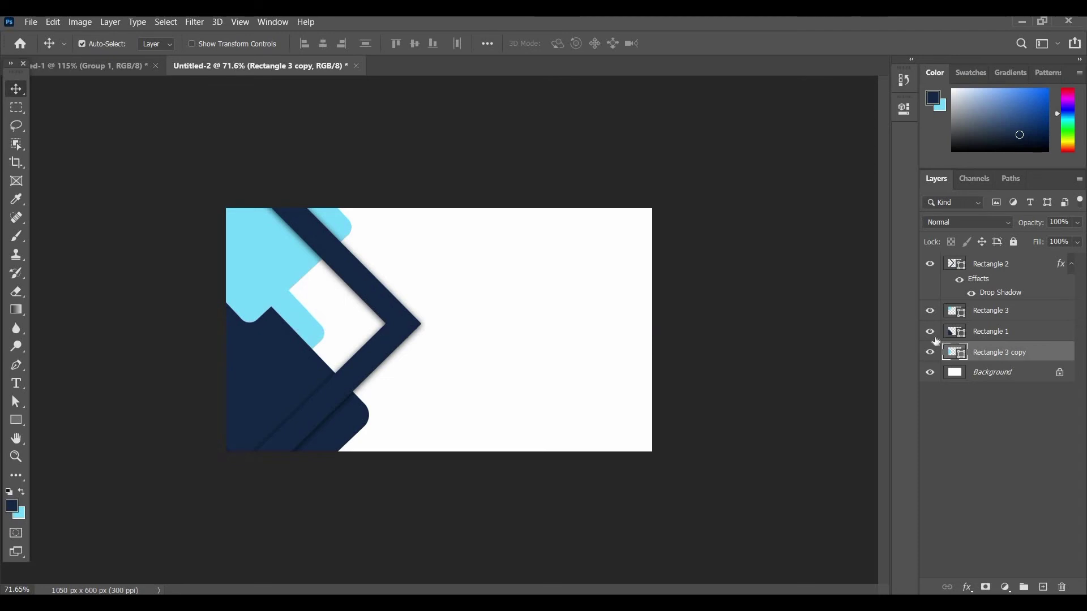
Add a second copy, shift the first copy about 95 px right and reorder them.
{"action": "key", "text": "ctrl+j"}
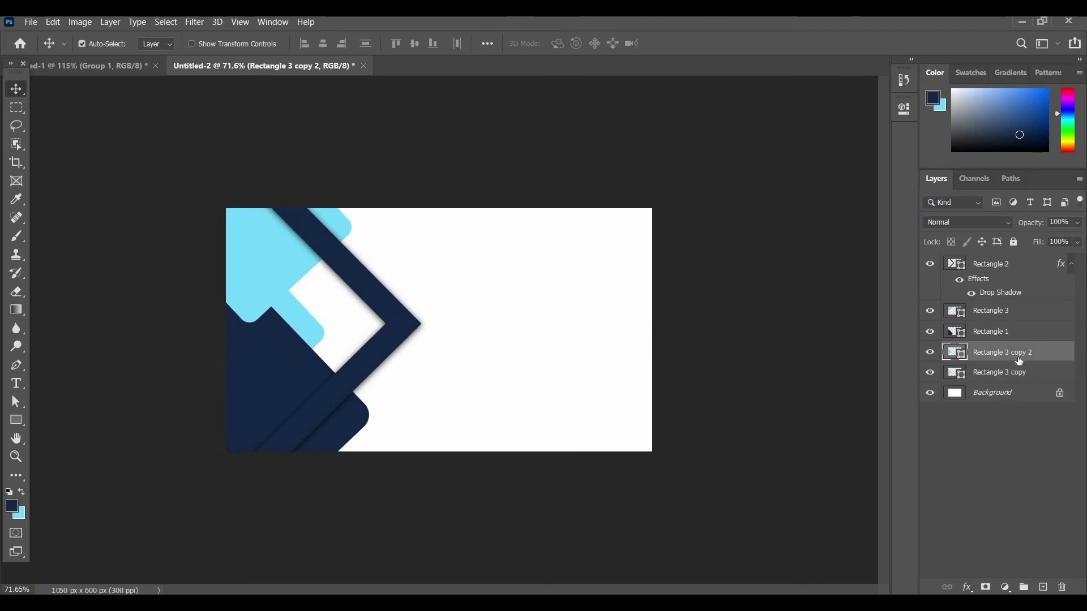
{"action": "left_click_drag", "start_coordinate": [1019, 356], "coordinate": [1024, 379]}
{"action": "left_click_drag", "start_coordinate": [315, 327], "coordinate": [353, 321]}
{"action": "key", "text": "ctrl+bracketleft"}
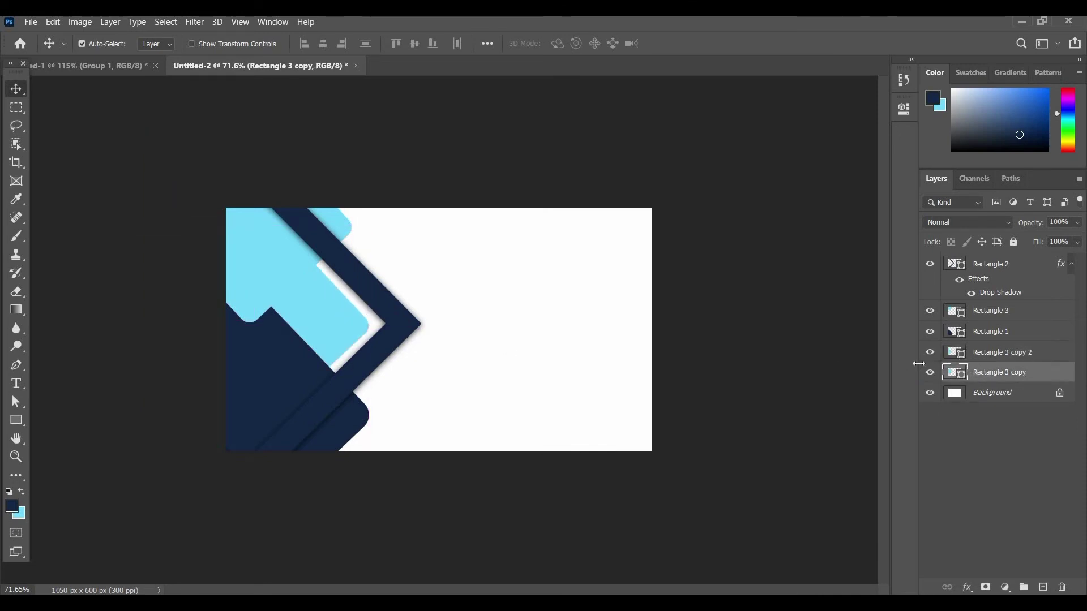
{"action": "left_click", "coordinate": [1063, 352]}
Add a drop shadow to Rectangle 3 copy 2 and shift the other light-blue copy right.
{"action": "double_click", "coordinate": [1064, 353]}
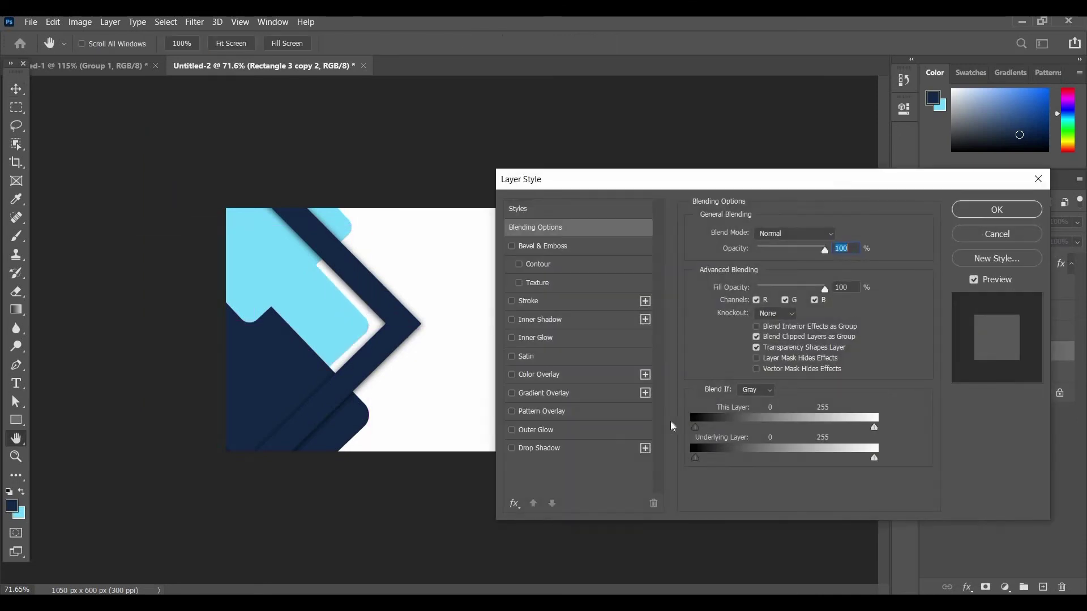
{"action": "left_click", "coordinate": [626, 449]}
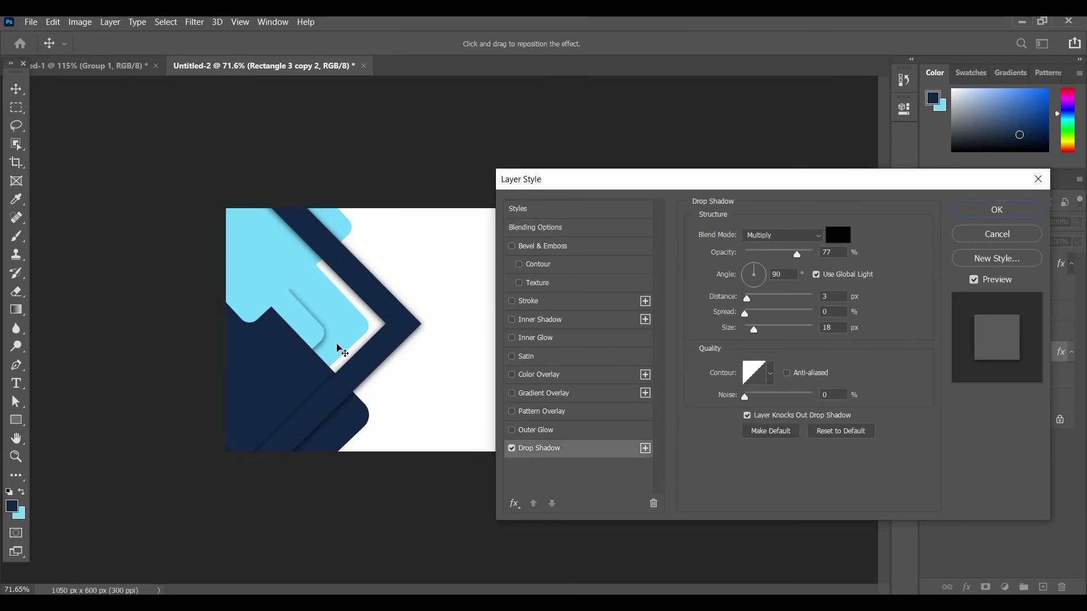
{"action": "left_click", "coordinate": [983, 214]}
{"action": "mouse_move", "coordinate": [317, 333]}
{"action": "left_mouse_down"}
{"action": "mouse_move", "coordinate": [355, 325]}
{"action": "mouse_move", "coordinate": [301, 318]}
{"action": "left_mouse_up"}
Give the corner light-blue square, Rectangle 3, a drop shadow.
{"action": "left_click", "coordinate": [281, 292]}
{"action": "left_click", "coordinate": [931, 311]}
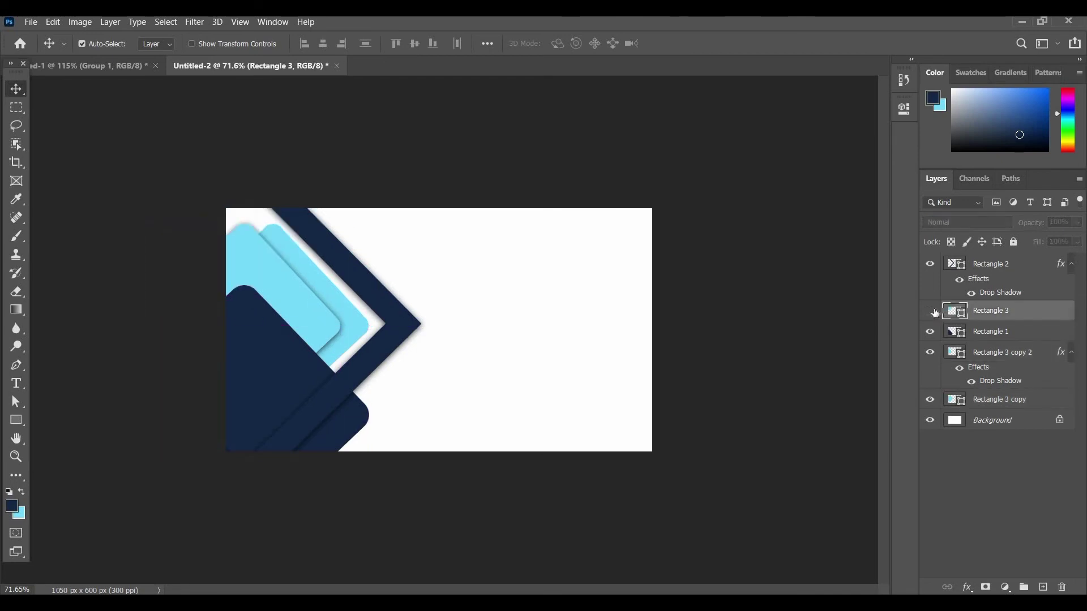
{"action": "double_click", "coordinate": [1036, 311]}
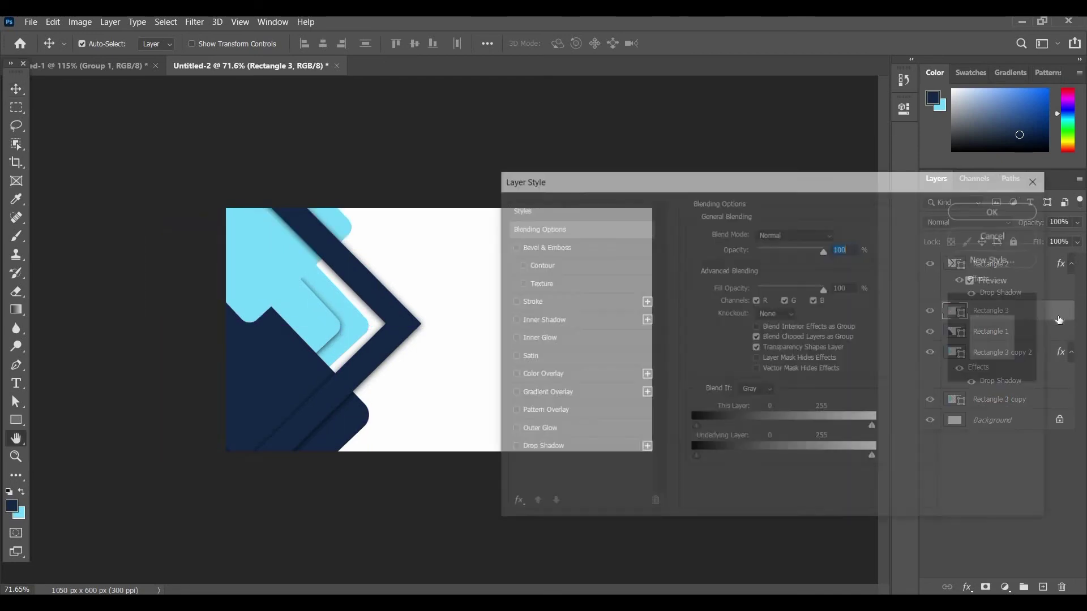
{"action": "left_click", "coordinate": [539, 448]}
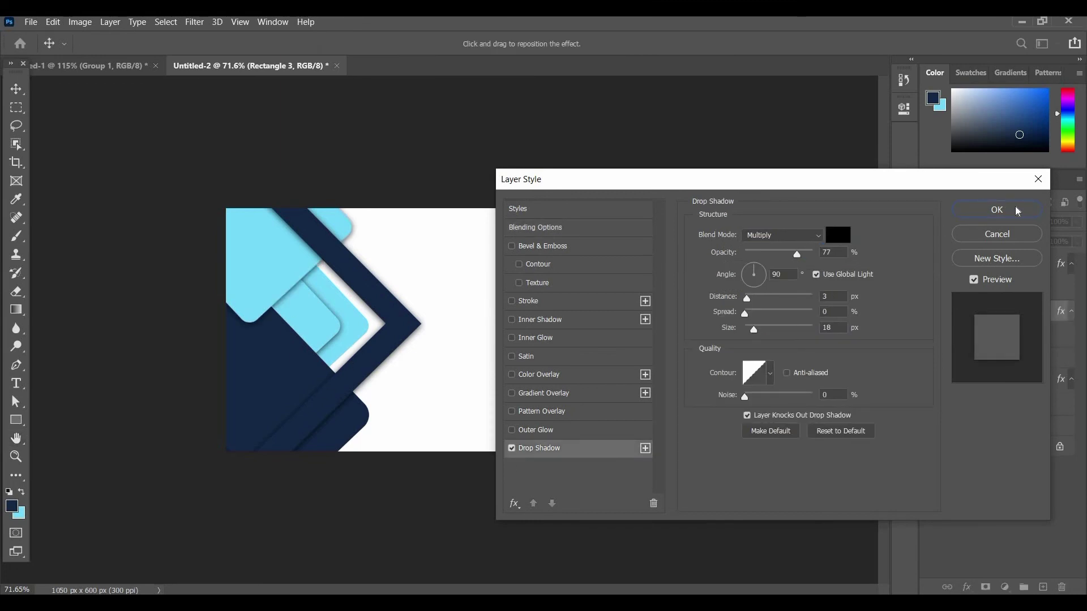
{"action": "key", "text": "Return"}
{"action": "key", "text": "super+space"}
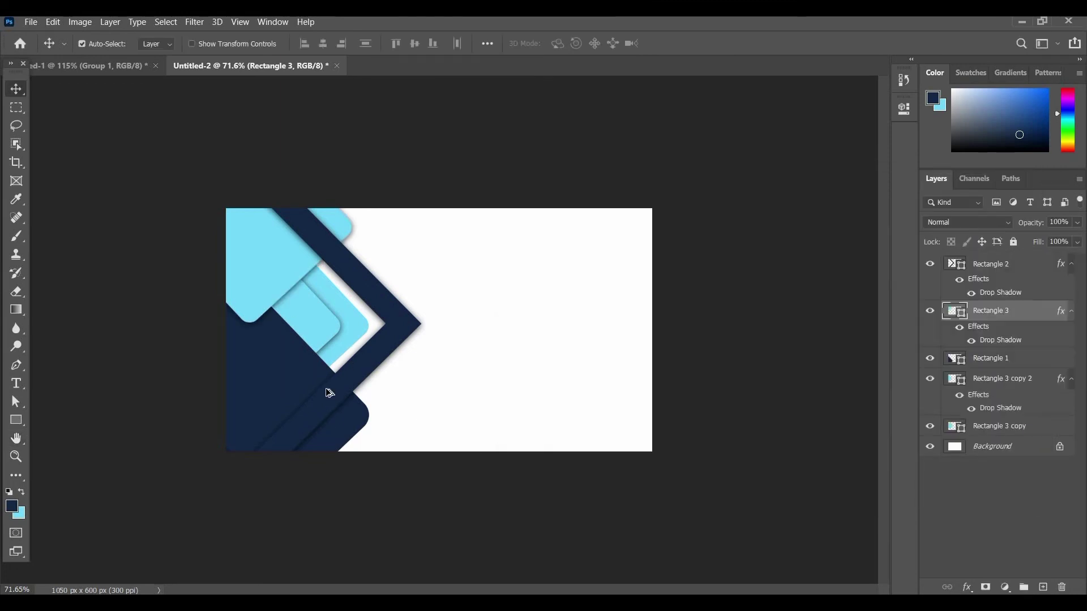
{"action": "scroll", "coordinate": [516, 436], "scroll_direction": "down", "scroll_amount": 2}
{"action": "scroll", "coordinate": [606, 512], "scroll_direction": "up", "scroll_amount": 5}
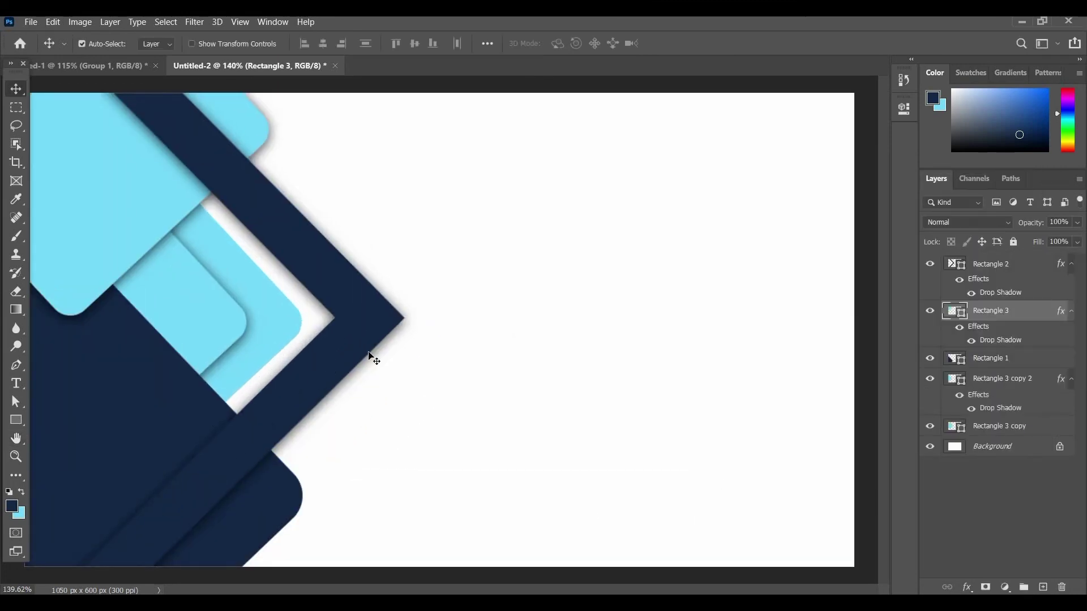
{"action": "scroll", "coordinate": [381, 348], "scroll_direction": "down", "scroll_amount": 1}
{"action": "scroll", "coordinate": [382, 351], "scroll_direction": "down", "scroll_amount": 1}
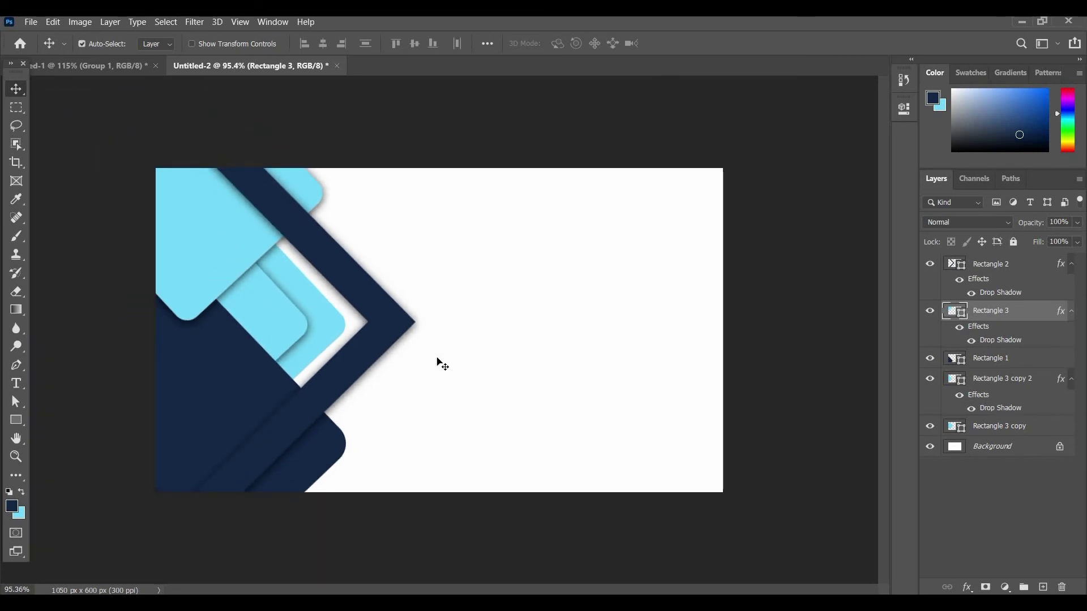
Draw a thin navy divider bar across the card's right side.
{"action": "left_click", "coordinate": [56, 436]}
{"action": "left_click", "coordinate": [16, 420]}
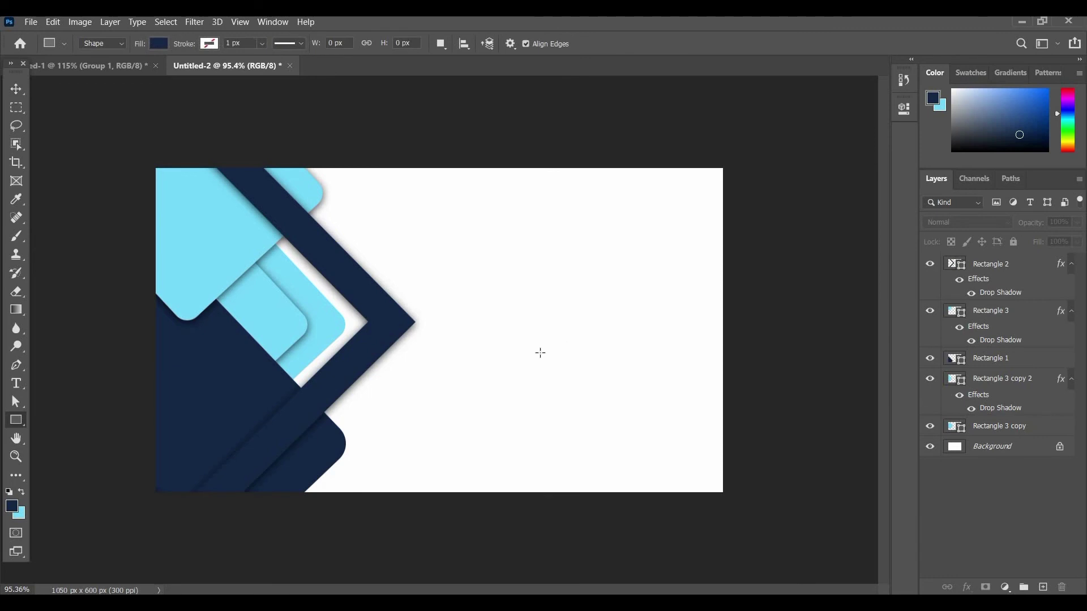
{"action": "left_click_drag", "start_coordinate": [540, 353], "coordinate": [714, 356]}
{"action": "left_click", "coordinate": [868, 105]}
{"action": "key", "text": "v"}
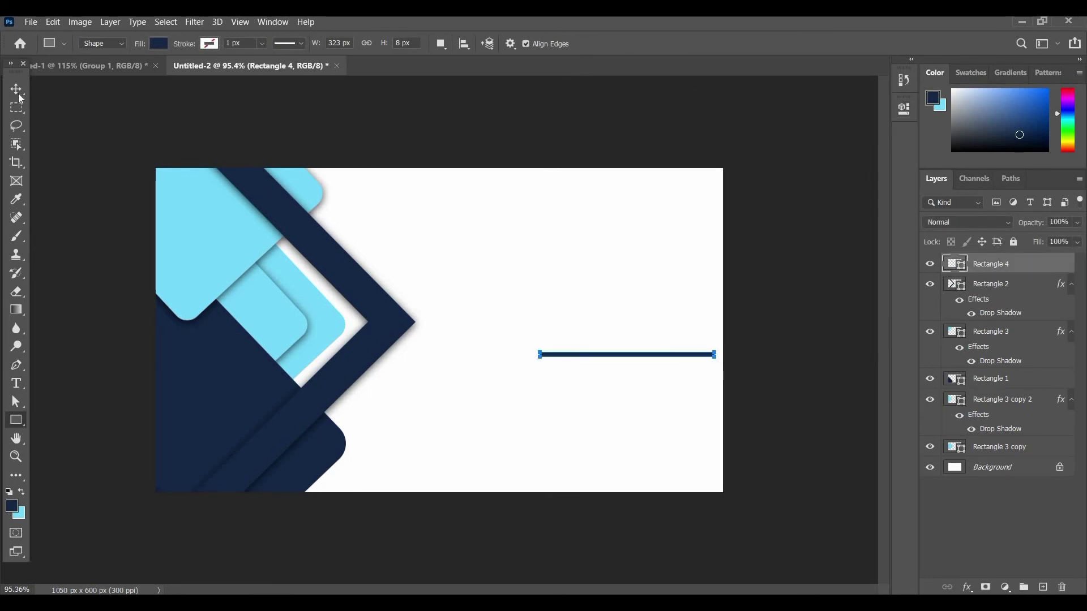
{"action": "scroll", "coordinate": [602, 331], "scroll_direction": "up", "scroll_amount": 1}
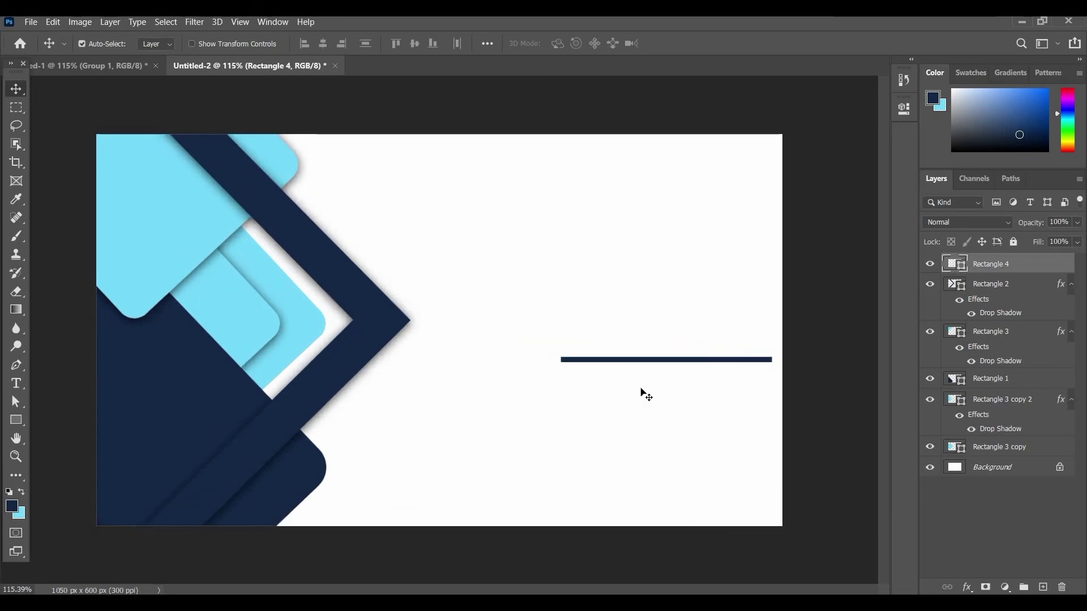
Add 'Your Text Here' in Arial Rounded MT Bold 8 pt just beneath the divider.
{"action": "key", "text": "t"}
{"action": "left_click", "coordinate": [580, 404]}
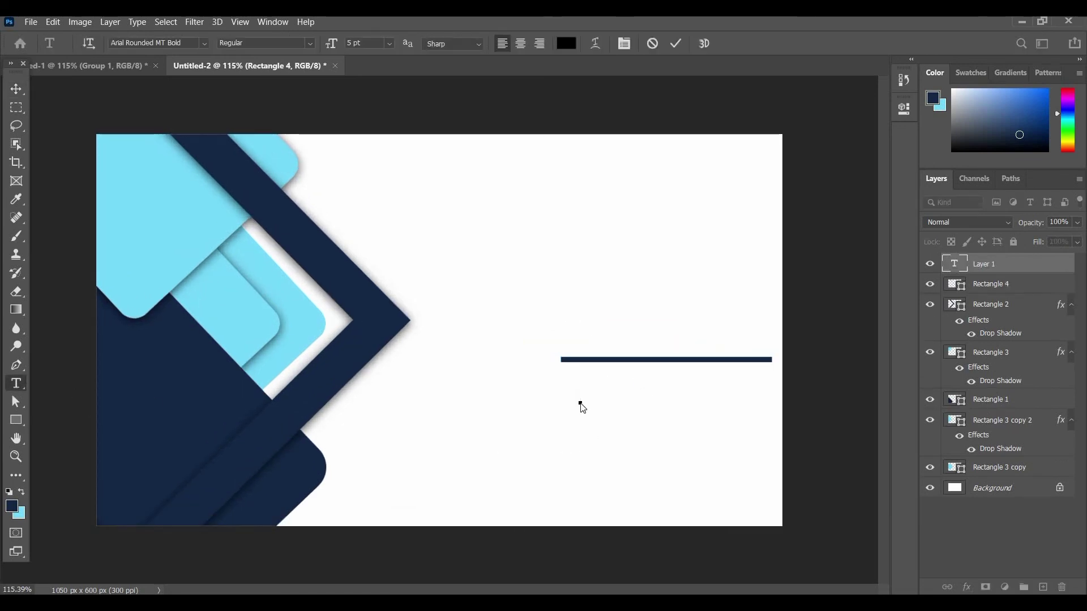
{"action": "type", "text": "Your Text Here"}
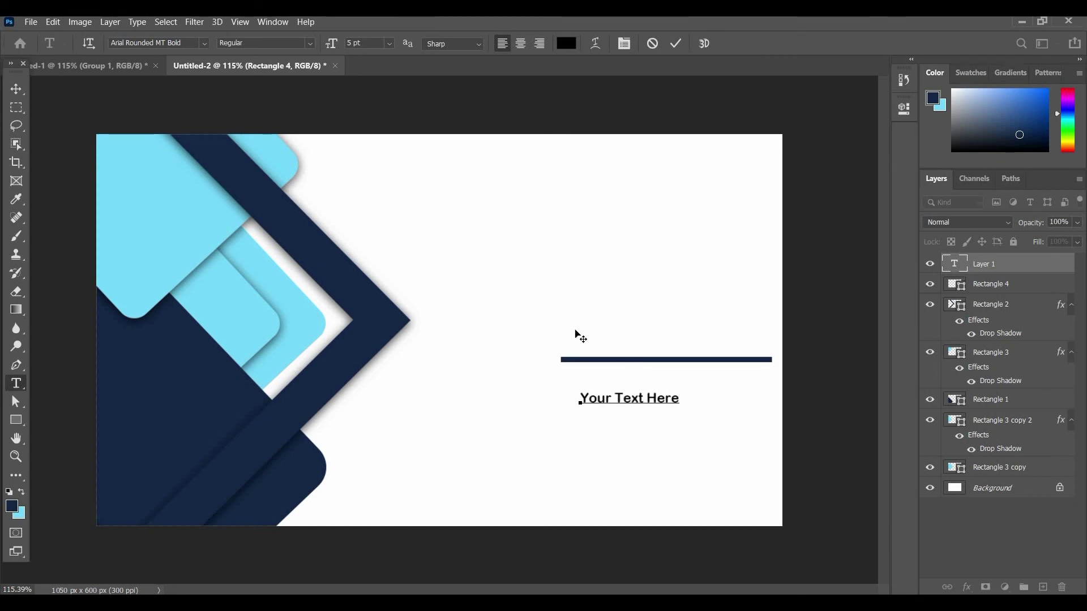
{"action": "key", "text": "ctrl+a"}
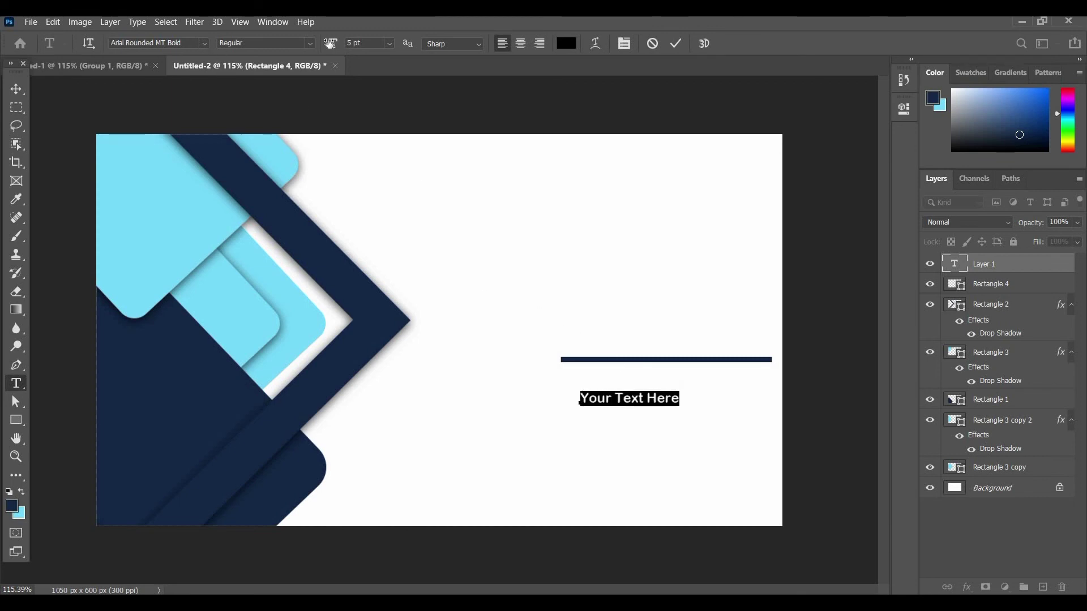
{"action": "left_click_drag", "start_coordinate": [330, 44], "coordinate": [337, 53]}
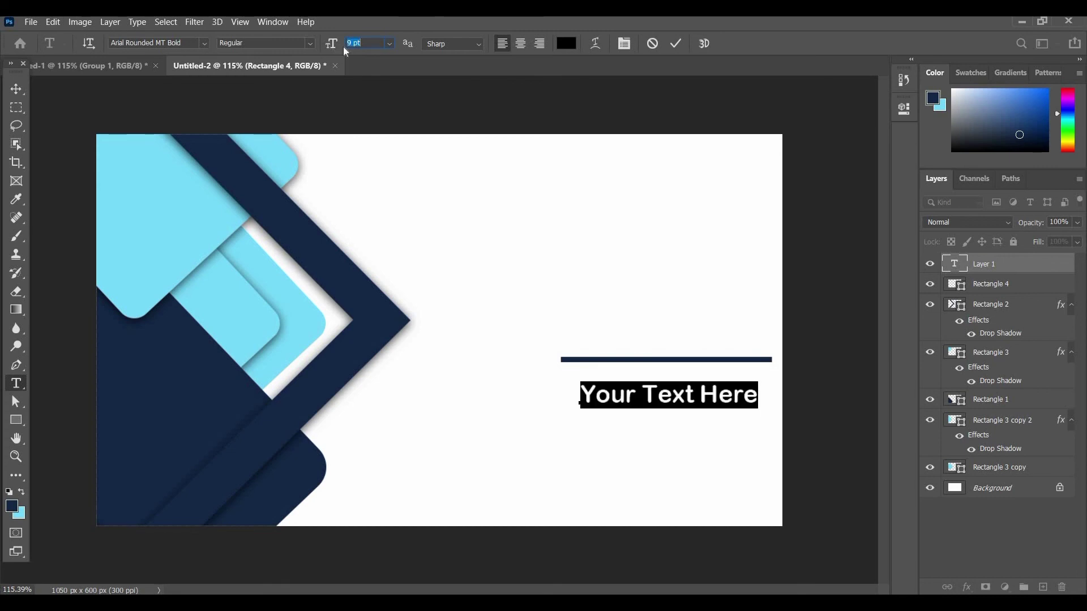
{"action": "key", "text": "Down"}
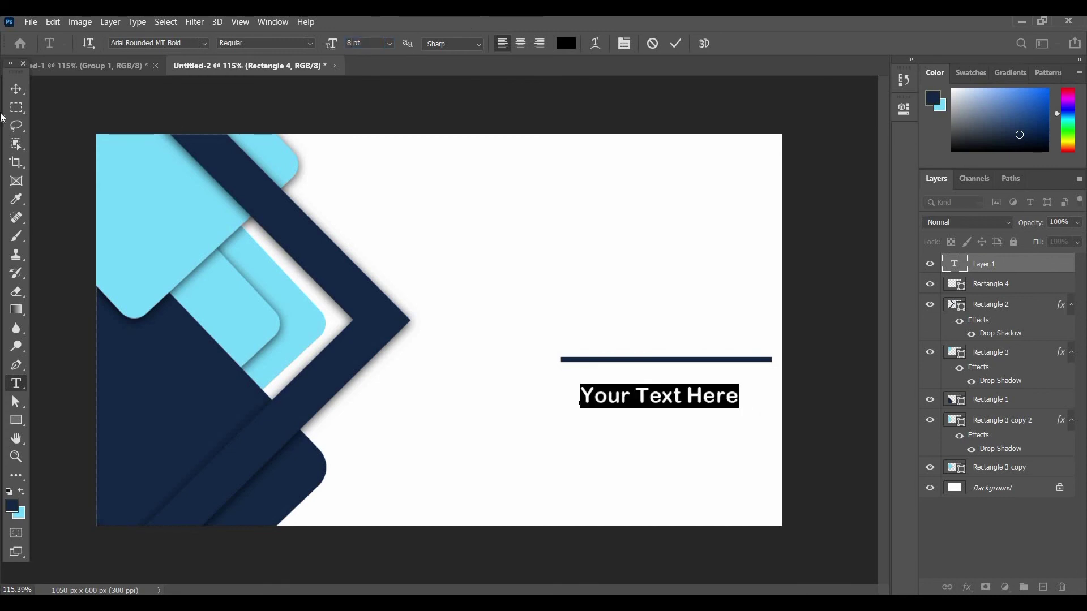
{"action": "key", "text": "ctrl+Return"}
{"action": "key", "text": "v"}
{"action": "left_click_drag", "start_coordinate": [701, 397], "coordinate": [705, 392]}
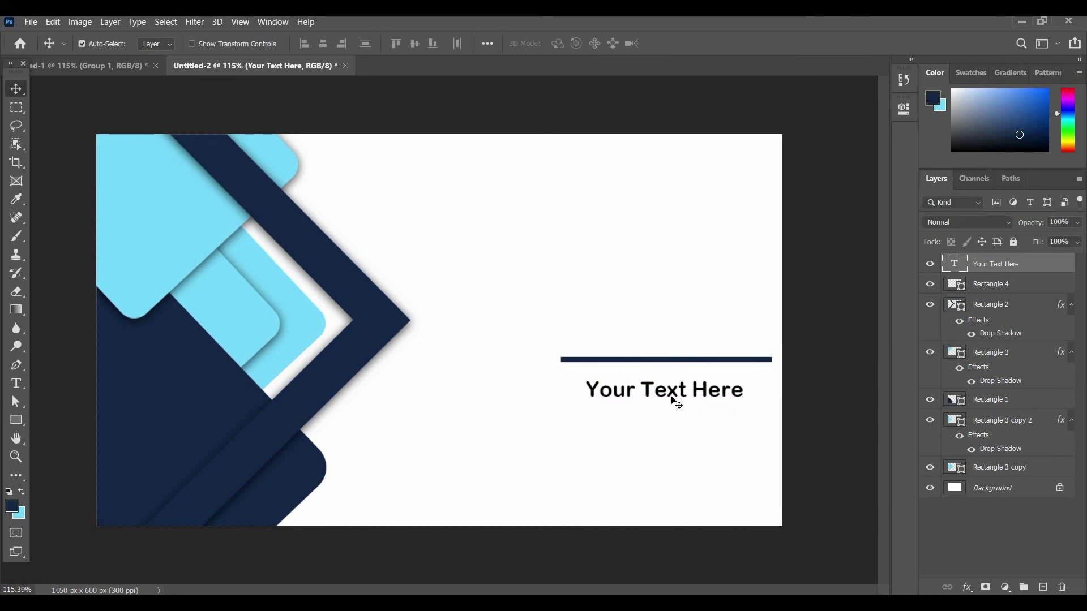
{"action": "key", "text": "ctrl+plus"}
Type 'director manager' under the name and shrink it to 6 pt.
{"action": "left_click", "coordinate": [16, 383]}
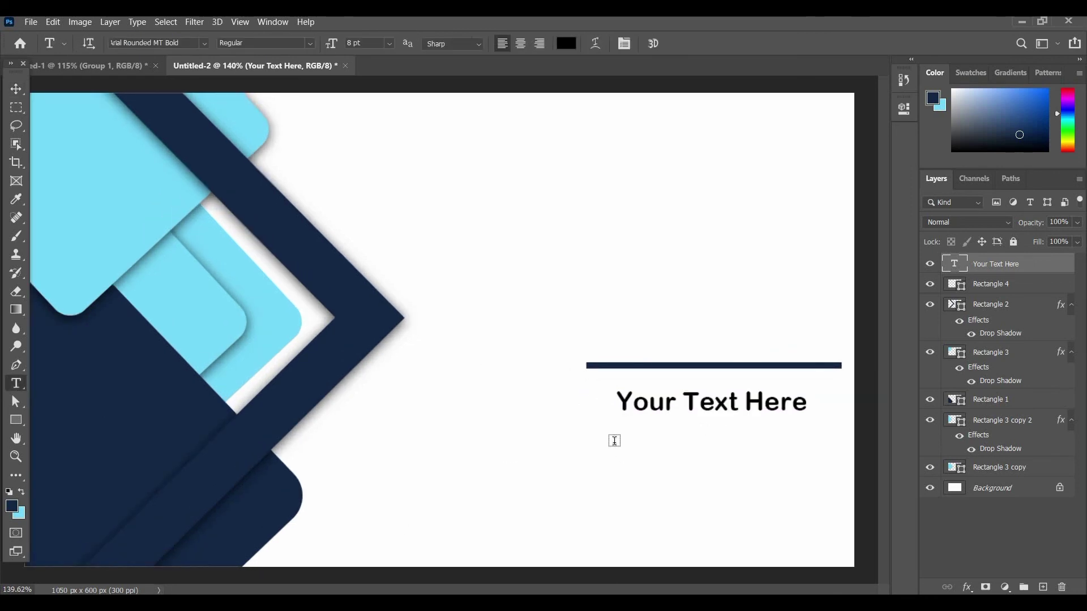
{"action": "left_click", "coordinate": [614, 440]}
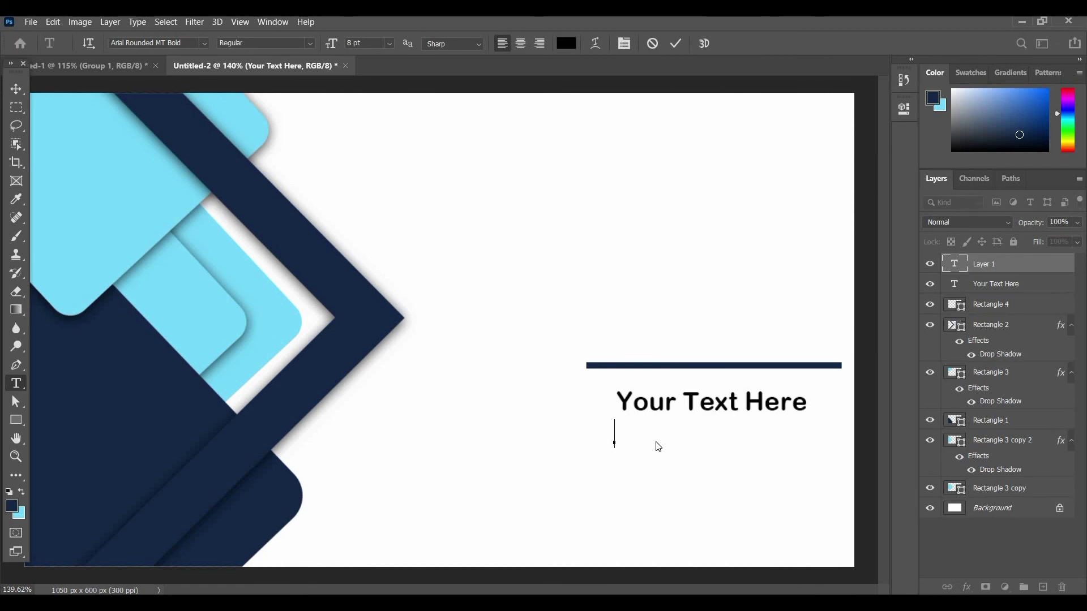
{"action": "type", "text": "dir"}
{"action": "type", "text": "ec"}
{"action": "type", "text": "tor "}
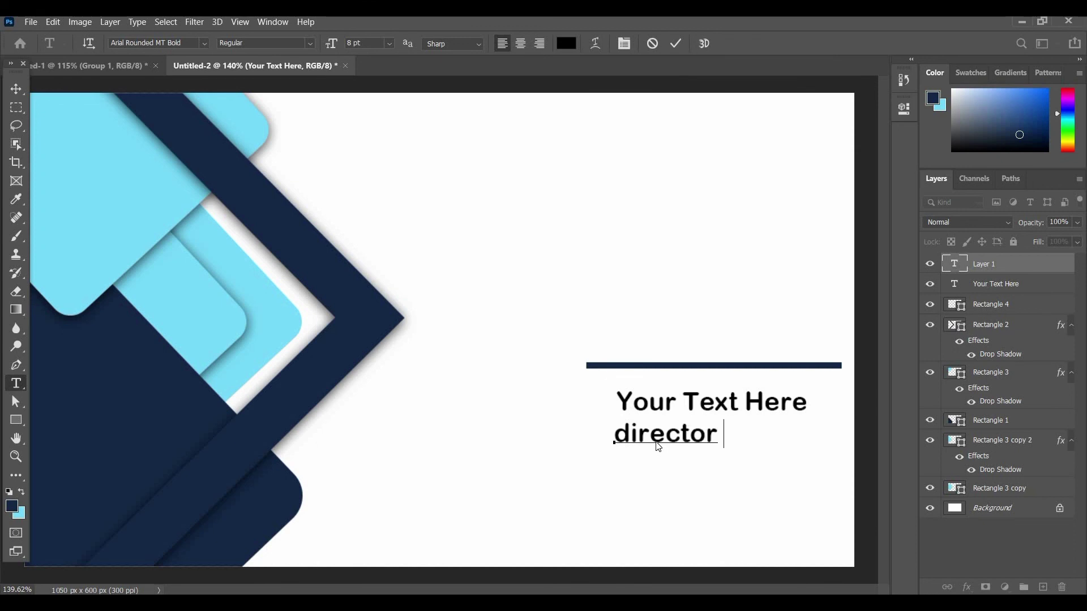
{"action": "type", "text": "mana"}
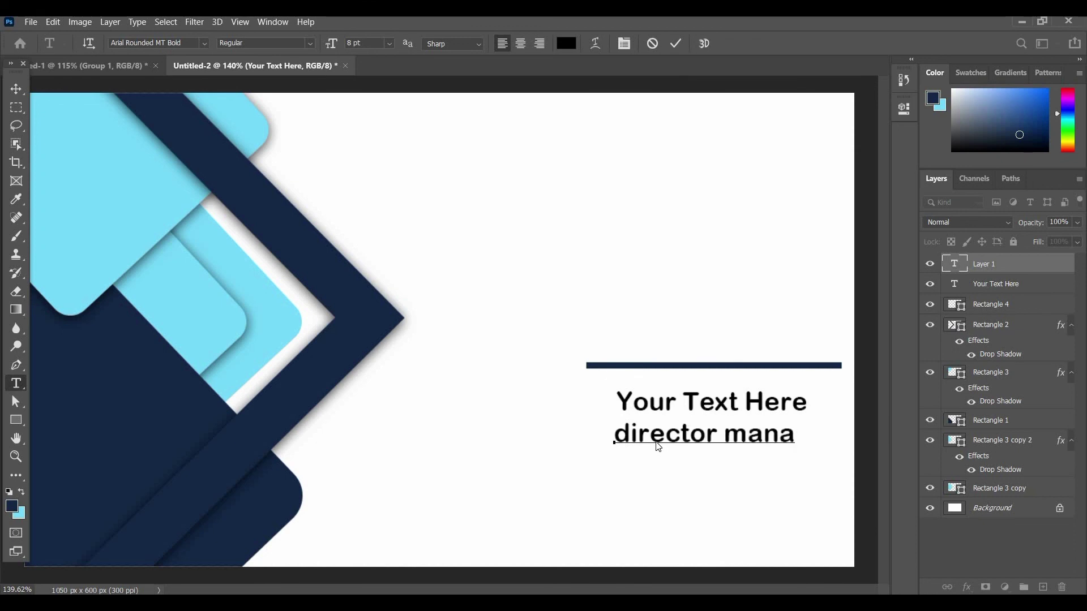
{"action": "type", "text": "ger"}
{"action": "key", "text": "ctrl+a"}
{"action": "left_click_drag", "start_coordinate": [330, 44], "coordinate": [335, 44]}
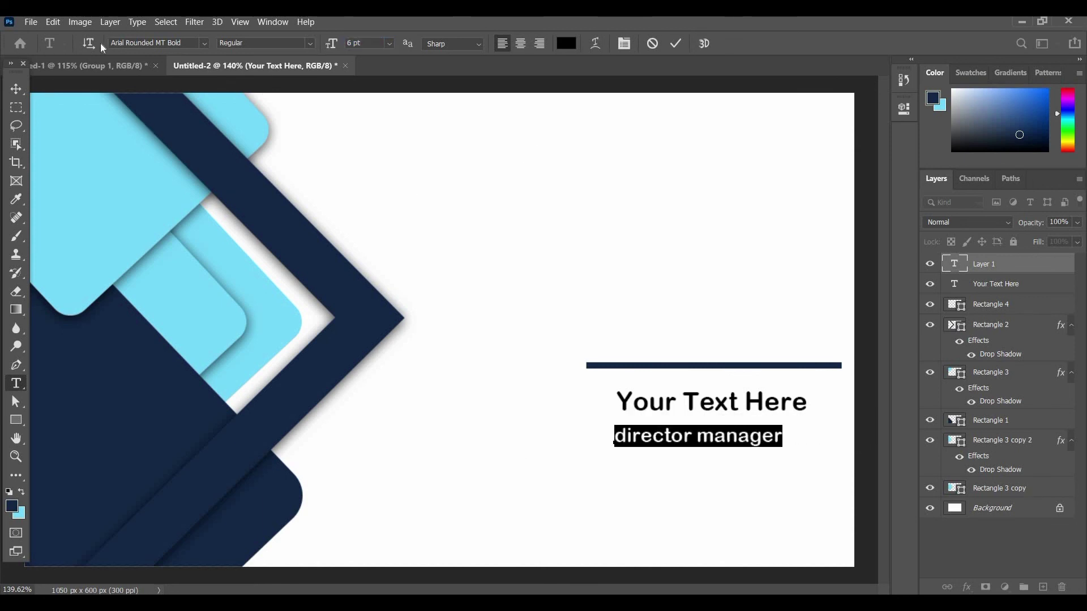
Set the 'director manager' title to Bell MT and position it just beneath the name.
{"action": "left_click", "coordinate": [202, 43]}
{"action": "scroll", "coordinate": [315, 322], "scroll_direction": "down", "scroll_amount": 10}
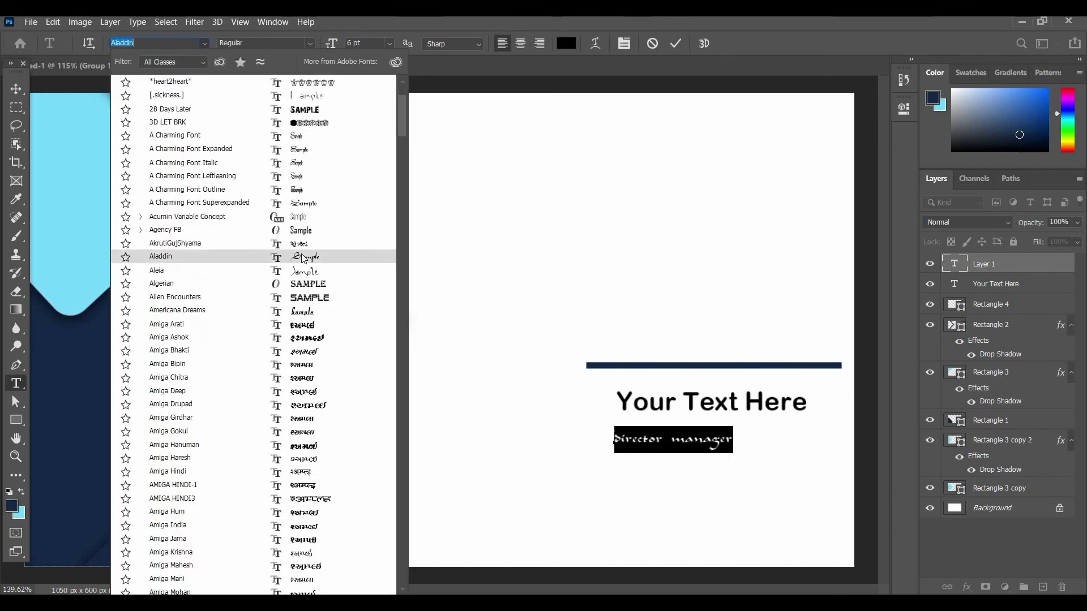
{"action": "scroll", "coordinate": [315, 321], "scroll_direction": "down", "scroll_amount": 5}
{"action": "scroll", "coordinate": [315, 322], "scroll_direction": "down", "scroll_amount": 5}
{"action": "scroll", "coordinate": [317, 317], "scroll_direction": "down", "scroll_amount": 1}
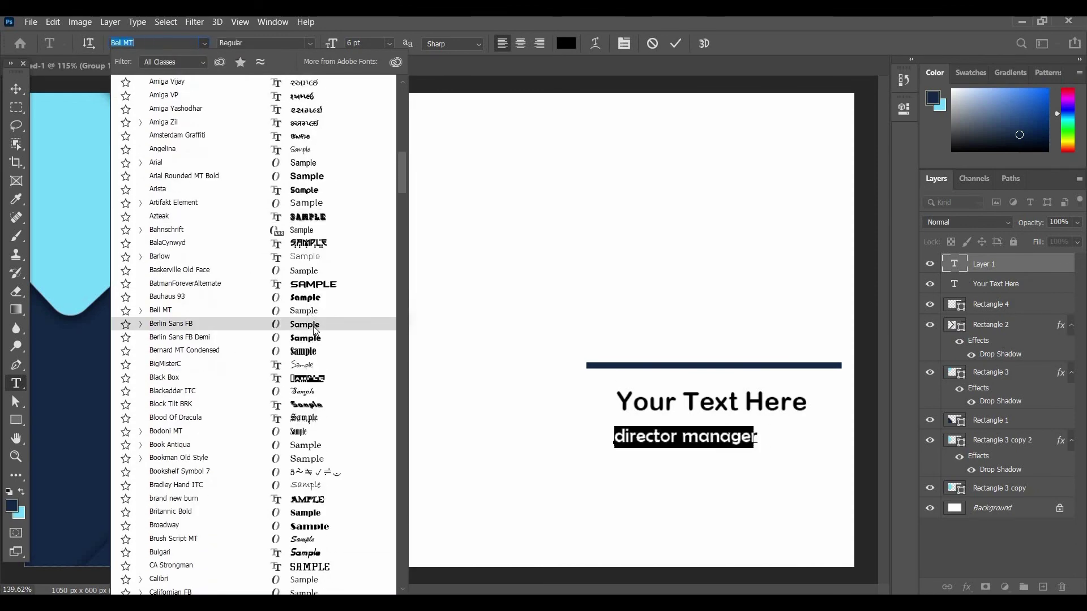
{"action": "left_click", "coordinate": [306, 311]}
{"action": "key", "text": "ctrl+Return"}
{"action": "key", "text": "v"}
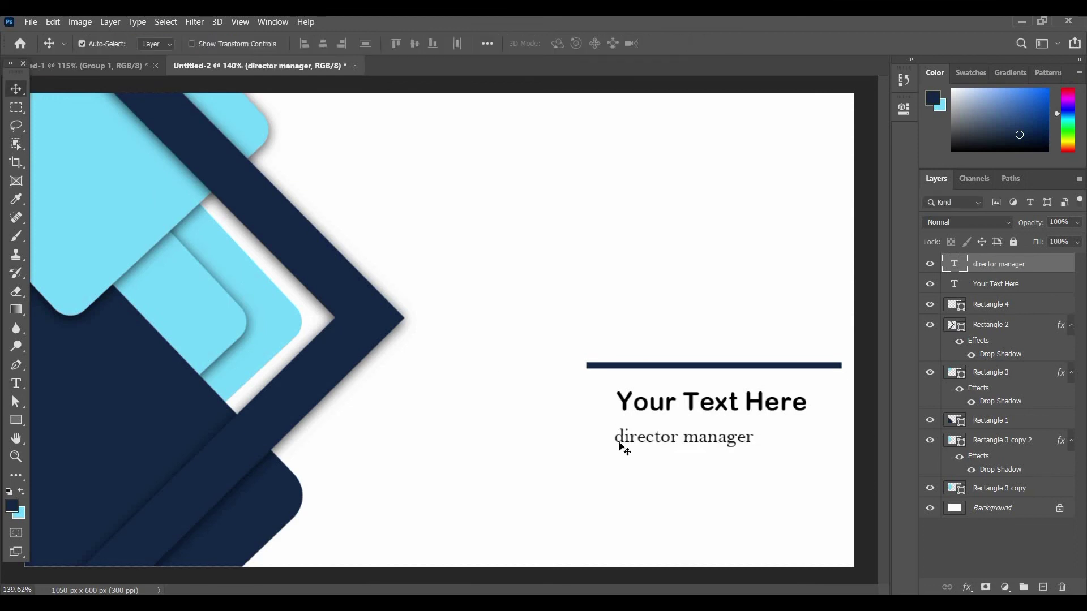
{"action": "left_click_drag", "start_coordinate": [621, 443], "coordinate": [679, 439]}
{"action": "key", "text": "Up"}
{"action": "key", "text": "Up"}
{"action": "key", "text": "Up"}
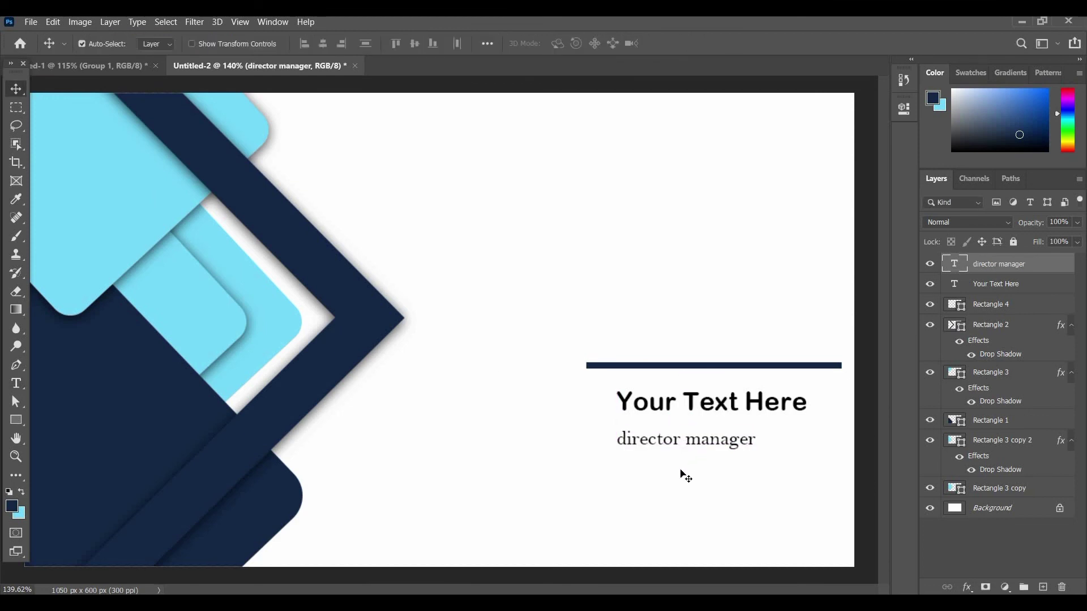
{"action": "key", "text": "Up"}
{"action": "key", "text": "Up"}
{"action": "key", "text": "Up"}
{"action": "left_click", "coordinate": [16, 384]}
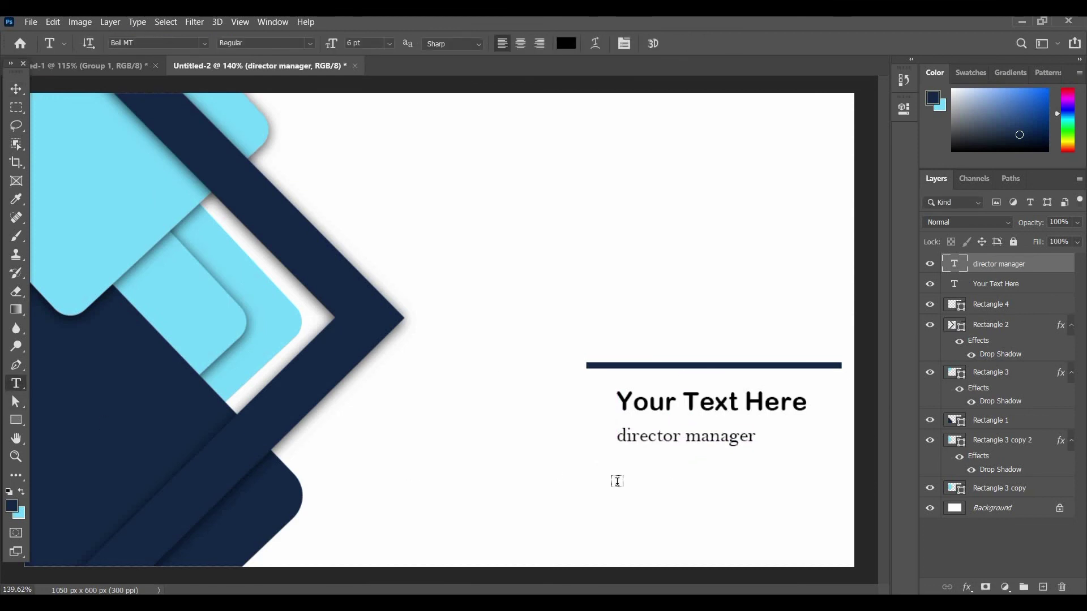
{"action": "left_click", "coordinate": [659, 477]}
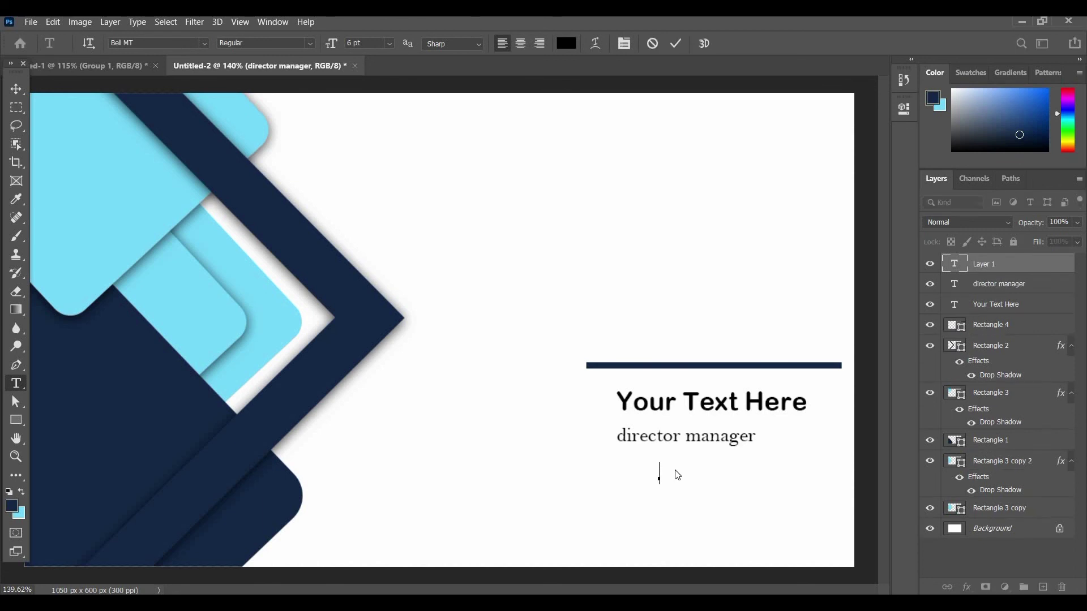
{"action": "type", "text": "90"}
{"action": "type", "text": " 432 6"}
{"action": "type", "text": "7854"}
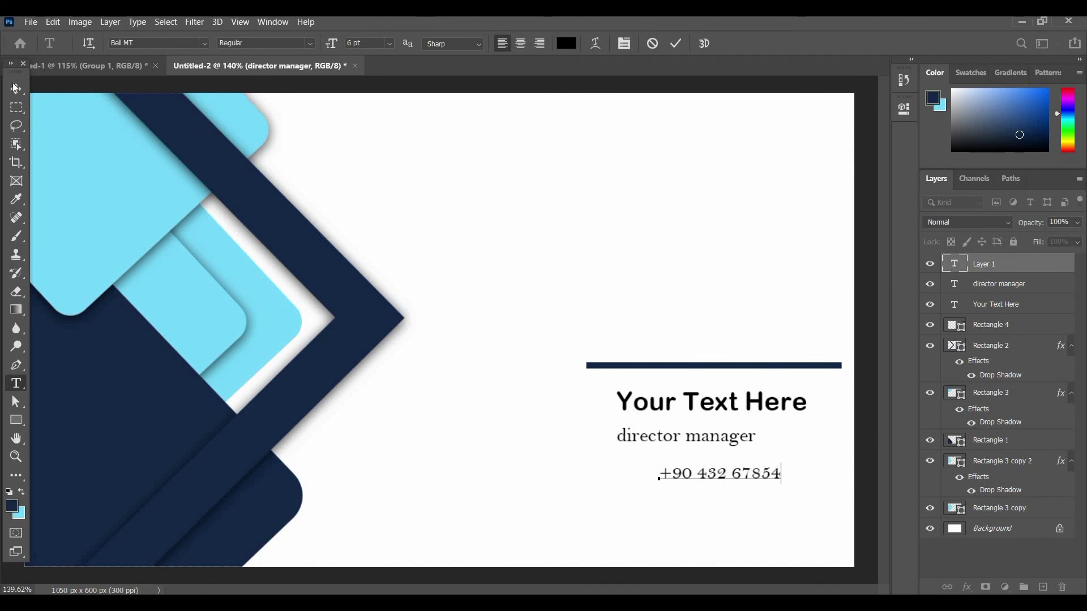
{"action": "left_click", "coordinate": [16, 88]}
{"action": "left_click_drag", "start_coordinate": [718, 478], "coordinate": [769, 486]}
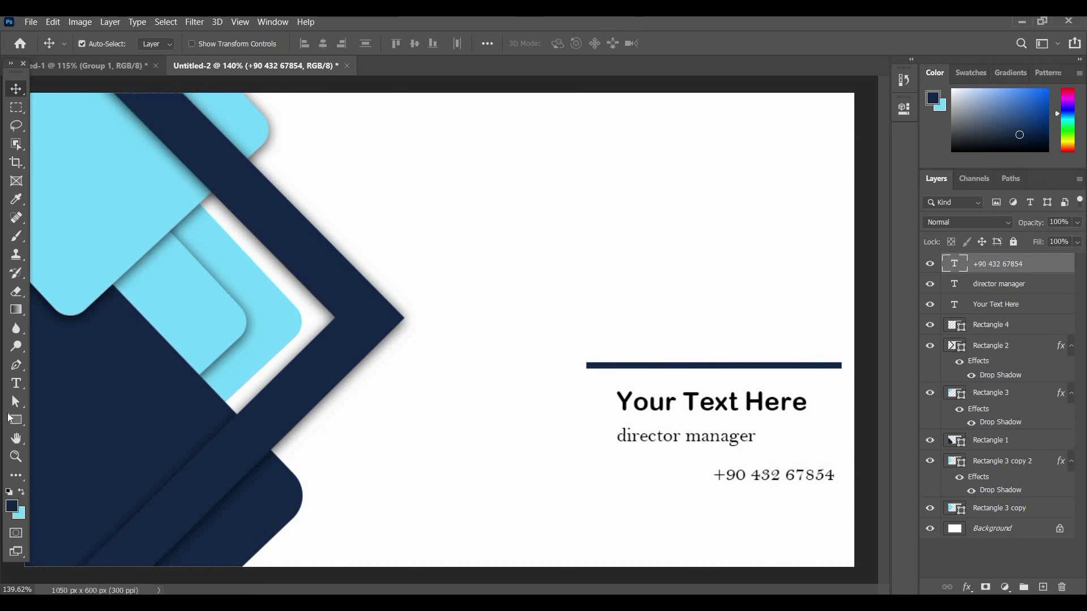
{"action": "left_click", "coordinate": [16, 383]}
{"action": "left_click", "coordinate": [606, 537]}
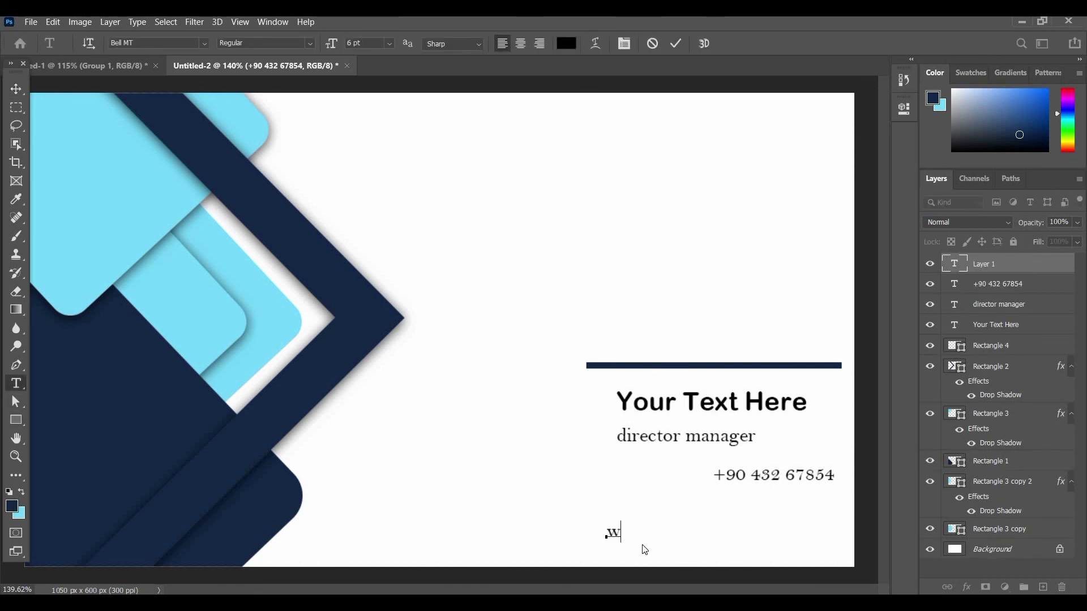
{"action": "type", "text": "ww.company"}
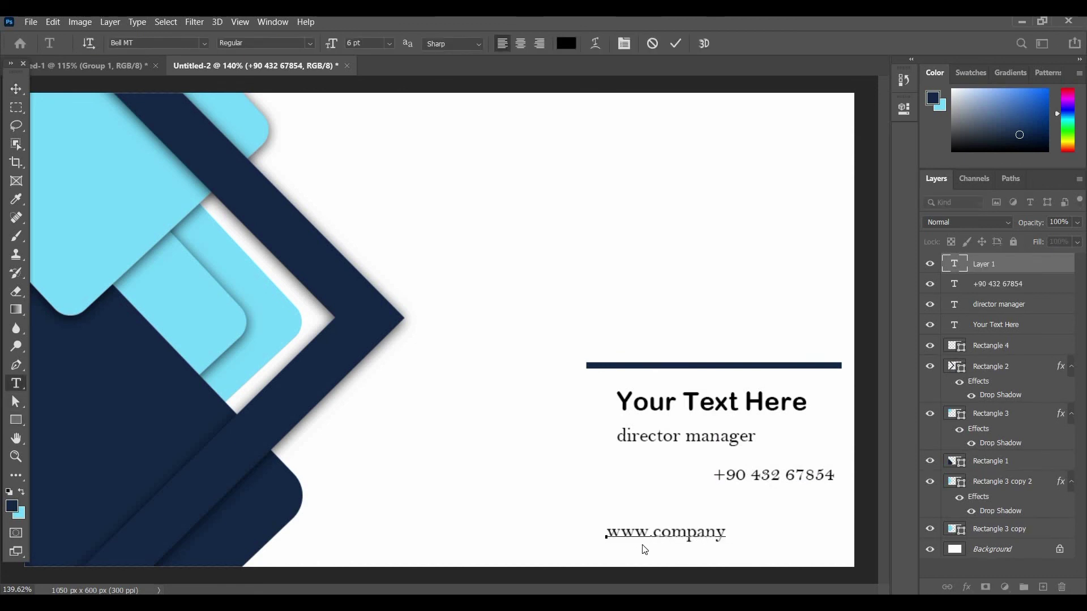
{"action": "type", "text": ".com"}
{"action": "key", "text": "ctrl+a"}
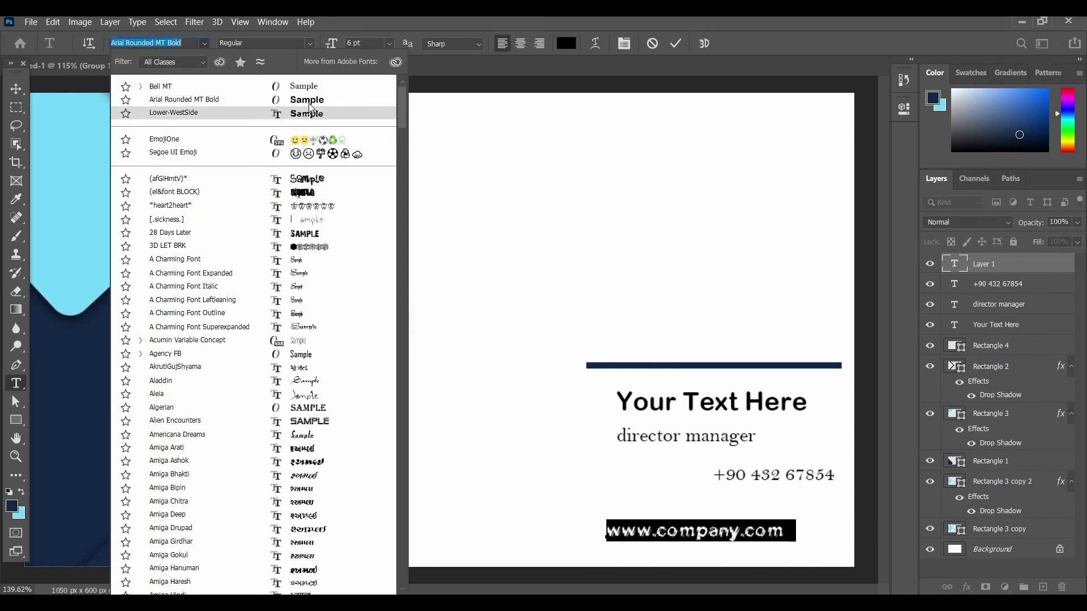
{"action": "left_click", "coordinate": [223, 100]}
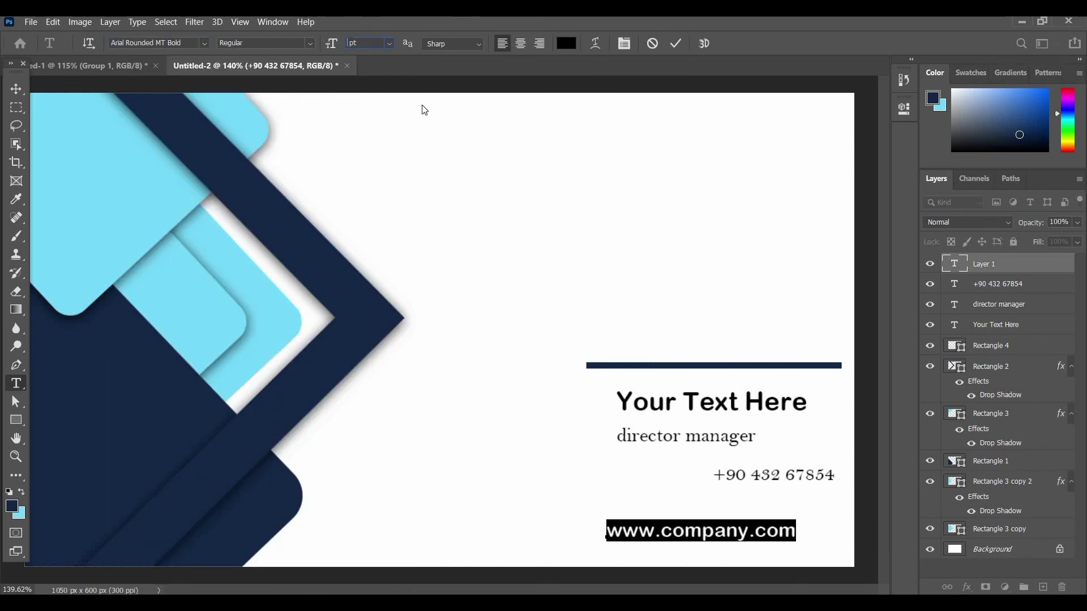
{"action": "left_click", "coordinate": [16, 89]}
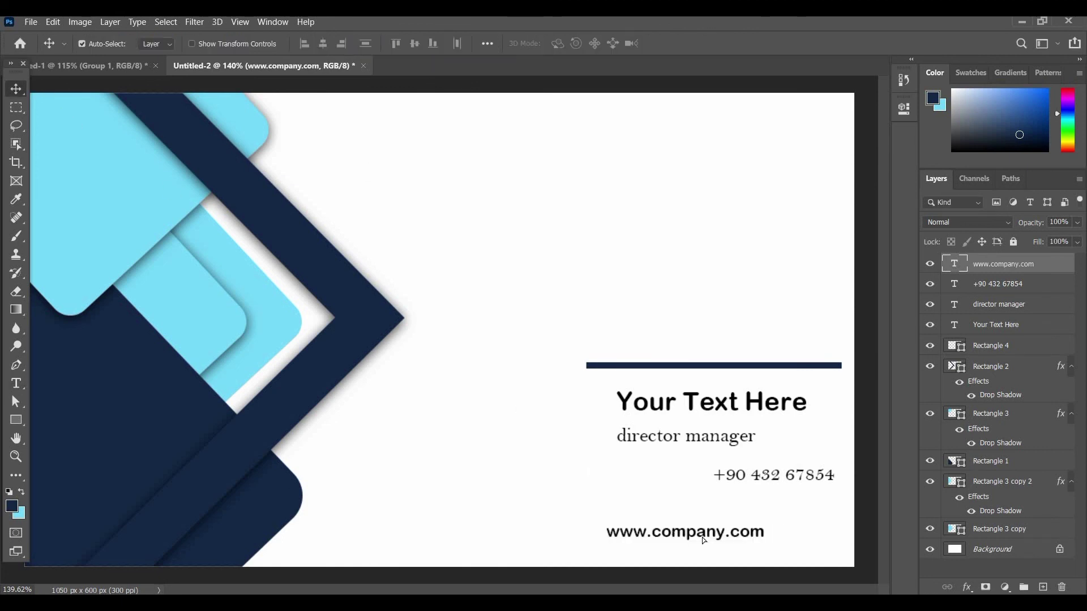
{"action": "mouse_move", "coordinate": [702, 539]}
{"action": "left_mouse_down"}
{"action": "mouse_move", "coordinate": [730, 547]}
{"action": "mouse_move", "coordinate": [704, 538]}
{"action": "left_mouse_up"}
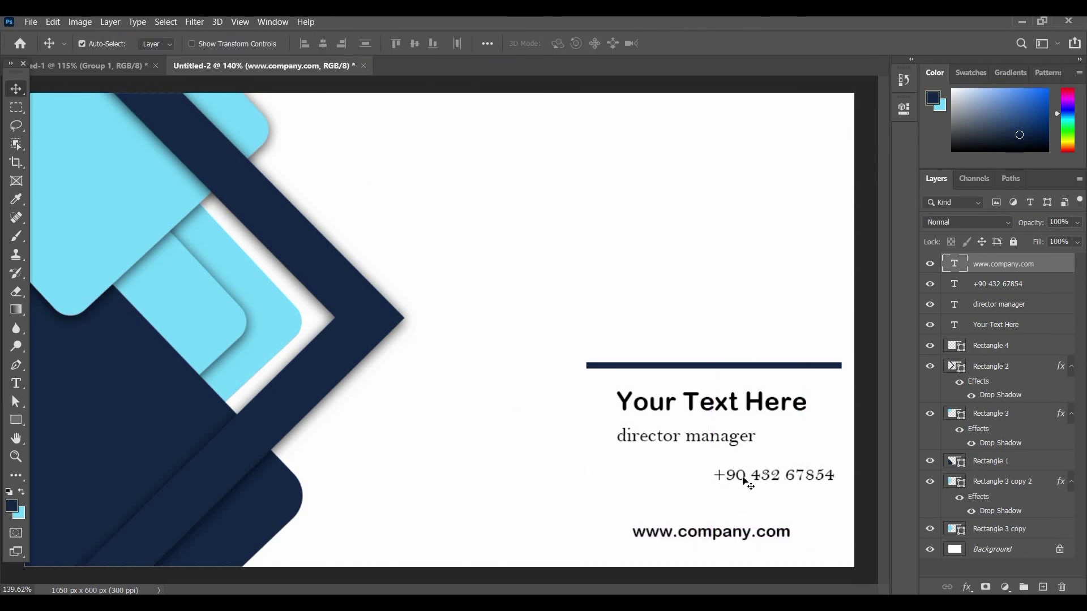
Re-centre the phone number and place it just above the website line.
{"action": "left_click_drag", "start_coordinate": [743, 480], "coordinate": [686, 447]}
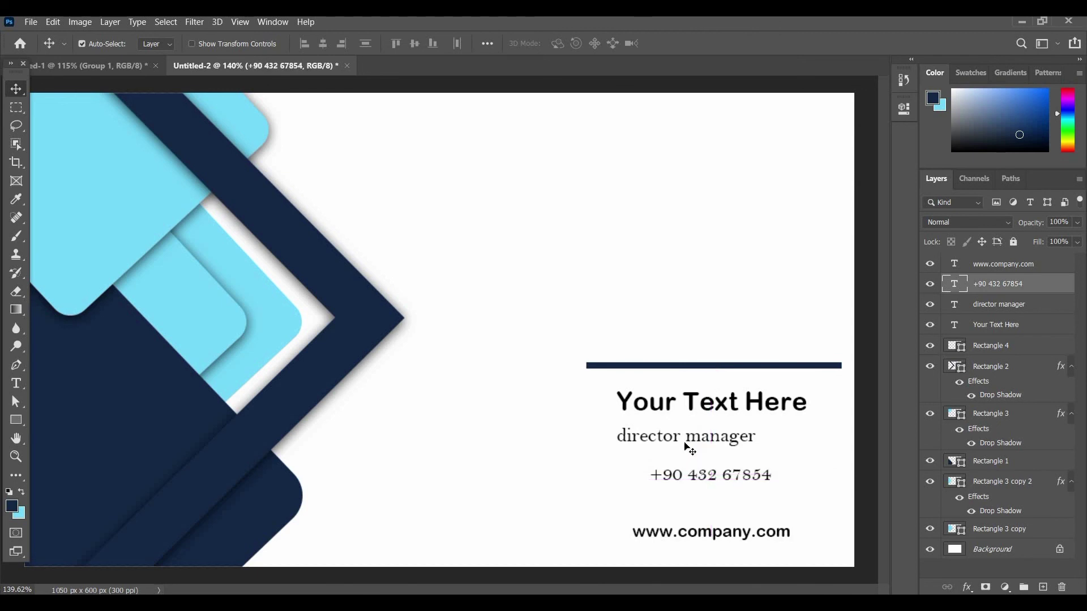
{"action": "scroll", "coordinate": [687, 444], "scroll_direction": "down", "scroll_amount": 3}
{"action": "scroll", "coordinate": [699, 453], "scroll_direction": "up", "scroll_amount": 3}
{"action": "left_click", "coordinate": [699, 442]}
{"action": "left_click_drag", "start_coordinate": [711, 478], "coordinate": [712, 500]}
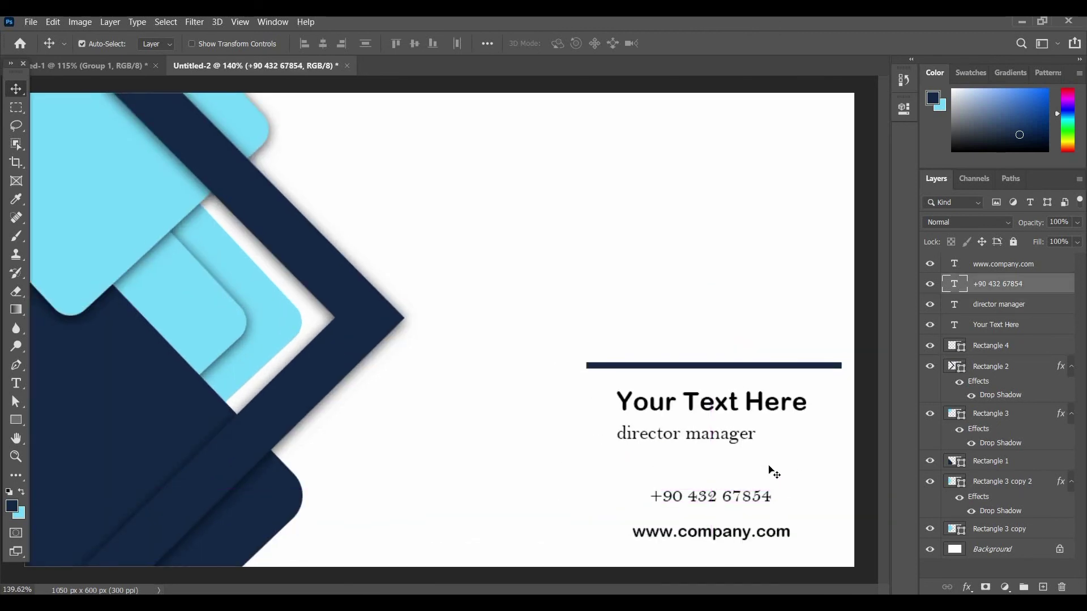